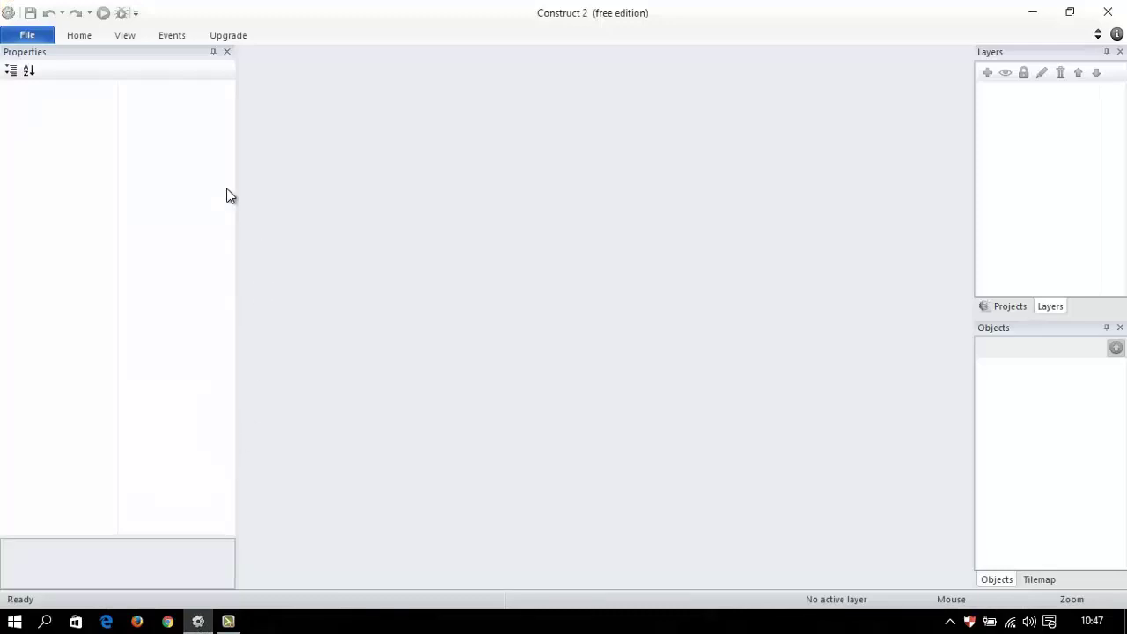
- Open the recent project CaveSurvivor.capx
click(26, 36)
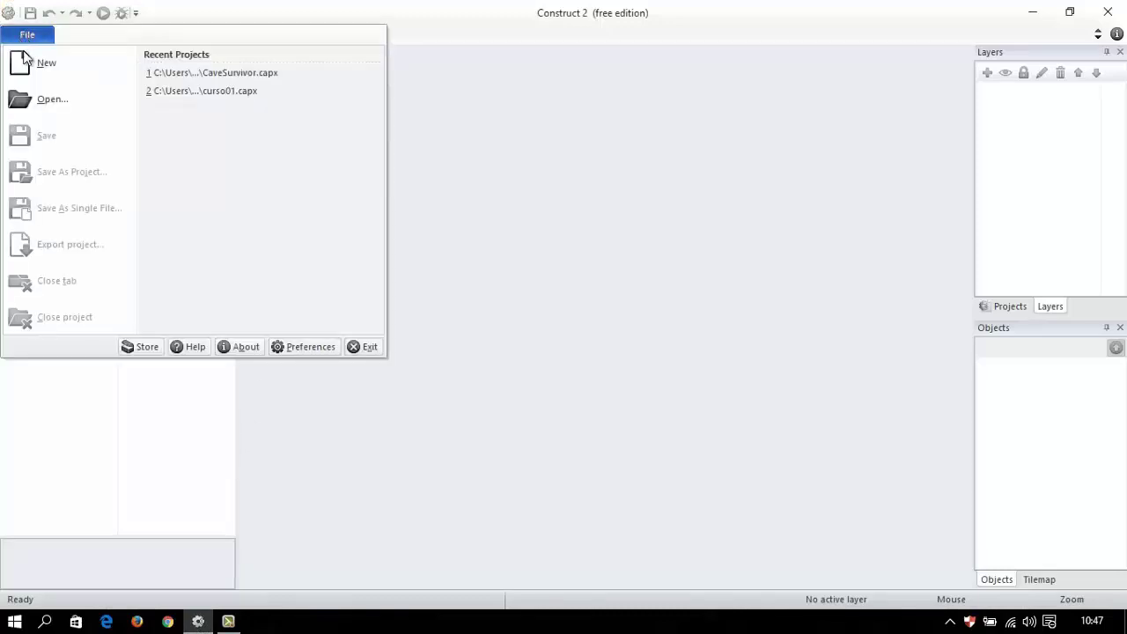
click(191, 71)
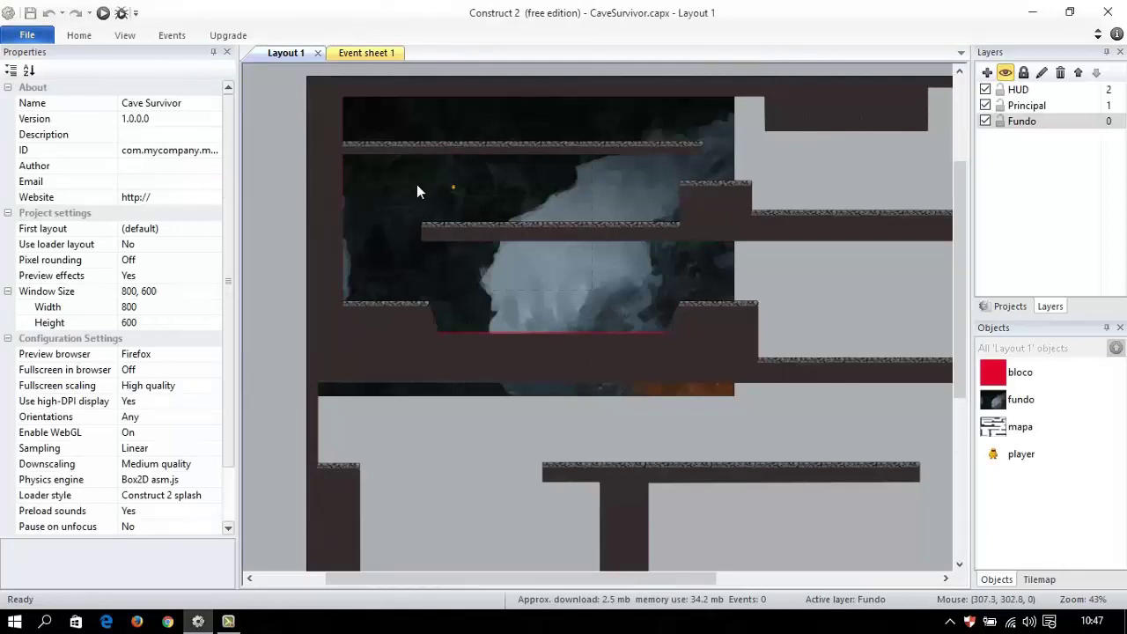
- Move the player sprite in the layout down into the map's lowest left corridor, at about position 95, 1743
ctrl+scroll(447, 185, up, 4)
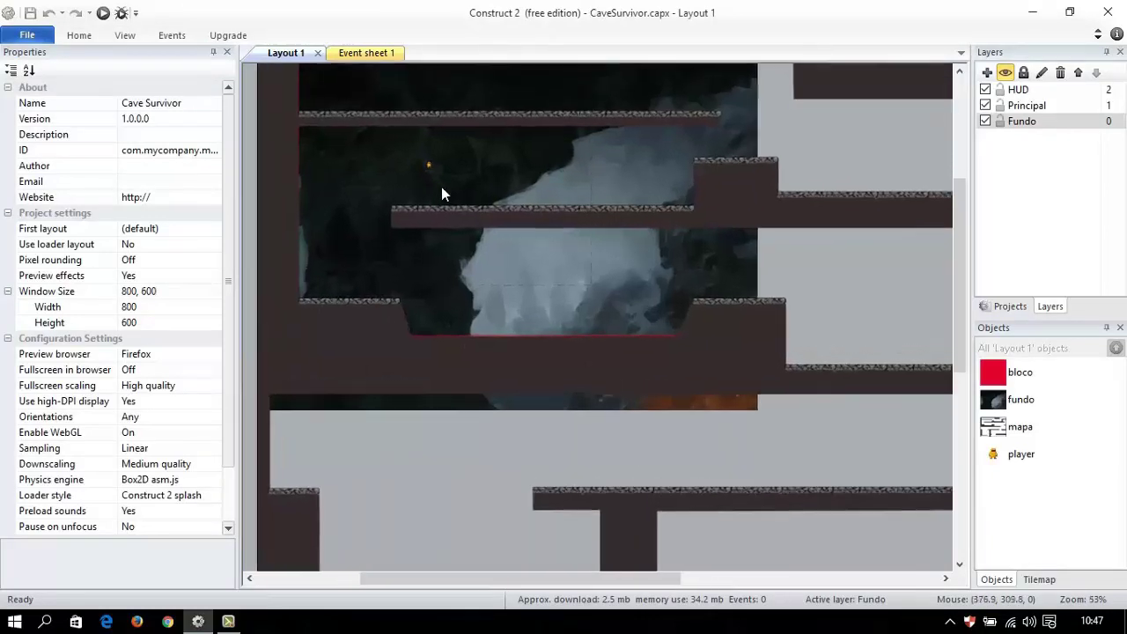
ctrl+scroll(398, 147, up, 8)
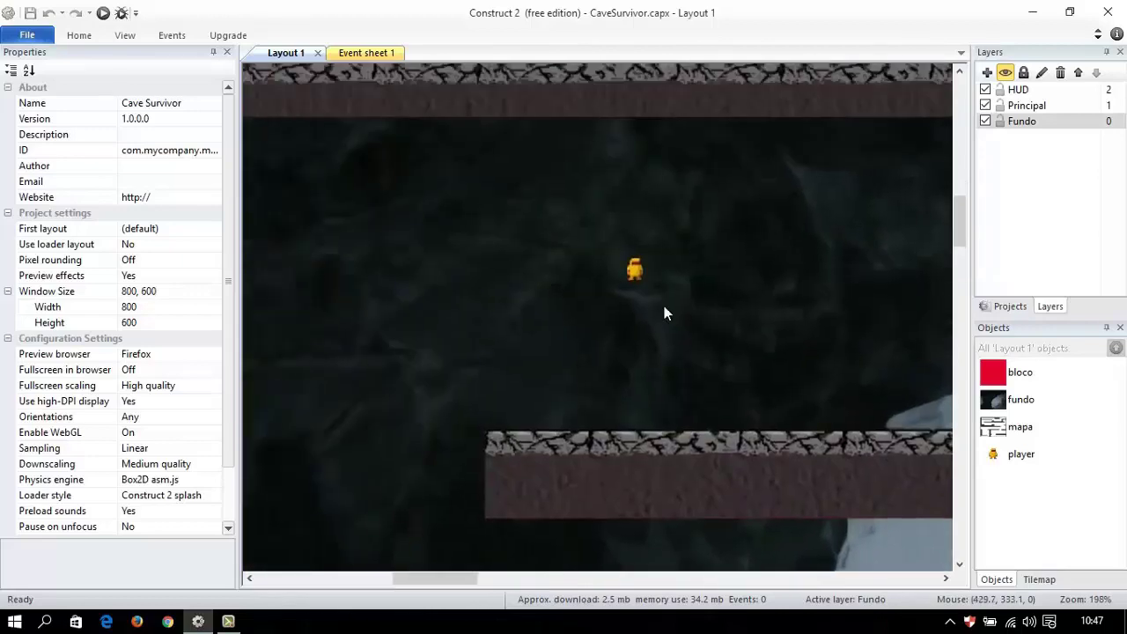
click(636, 270)
ctrl+scroll(667, 312, down, 8)
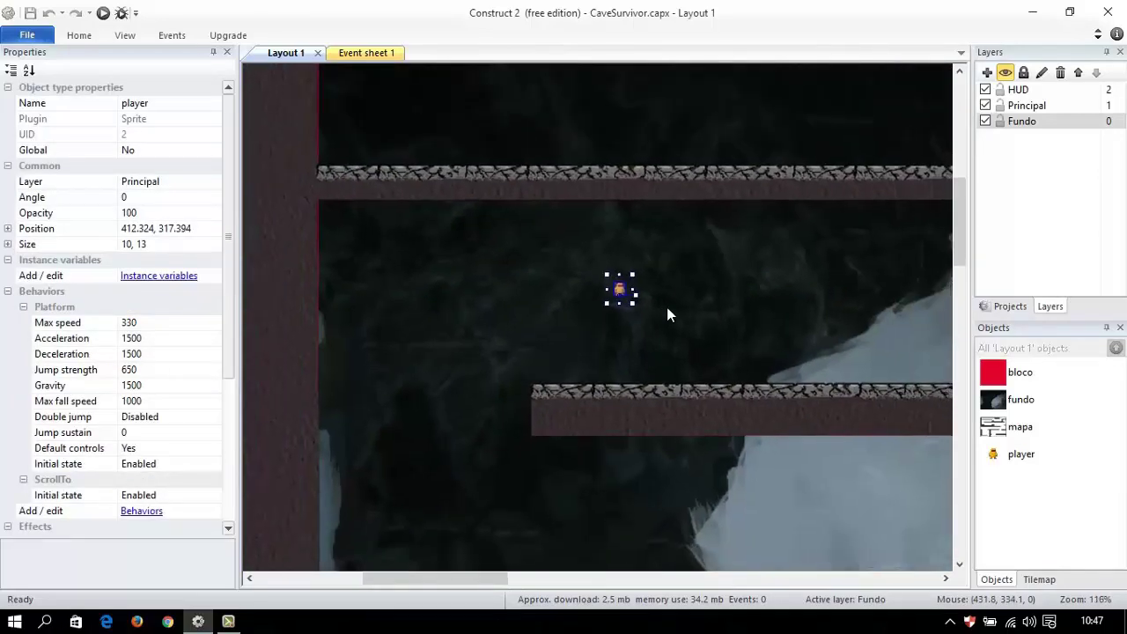
ctrl+scroll(656, 344, down, 2)
middle_drag(649, 354, 549, 133)
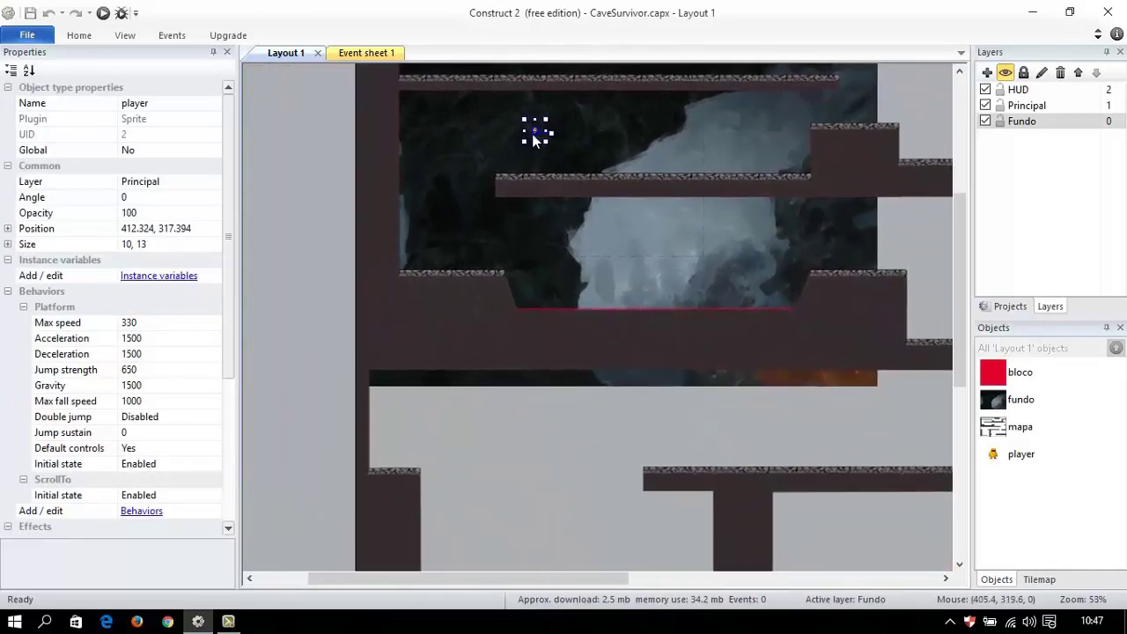
drag(534, 127, 499, 464)
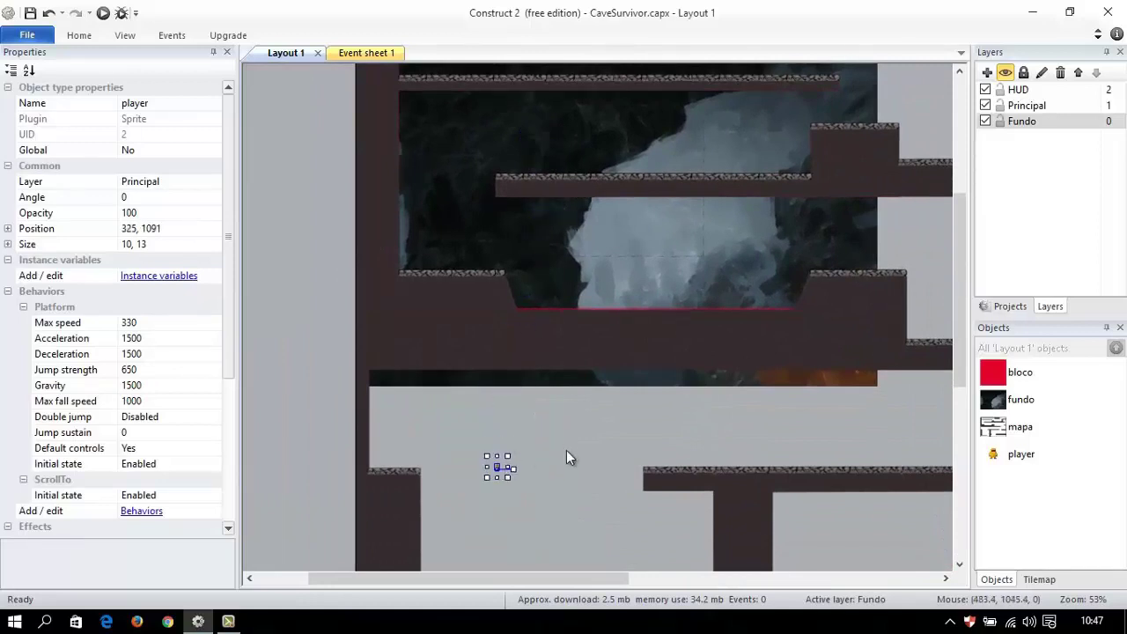
scroll(564, 437, down, 5)
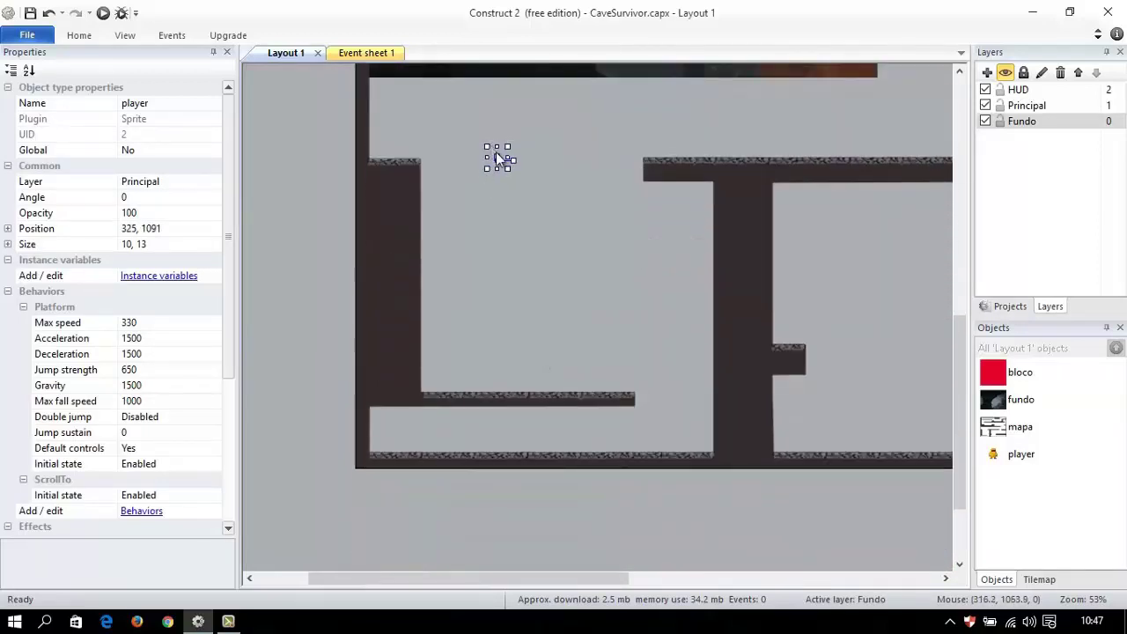
drag(498, 159, 399, 445)
- Open the player sprite's image for editing, enlarge it, and reposition the editor and Color Palette windows
ctrl+scroll(392, 456, up, 5)
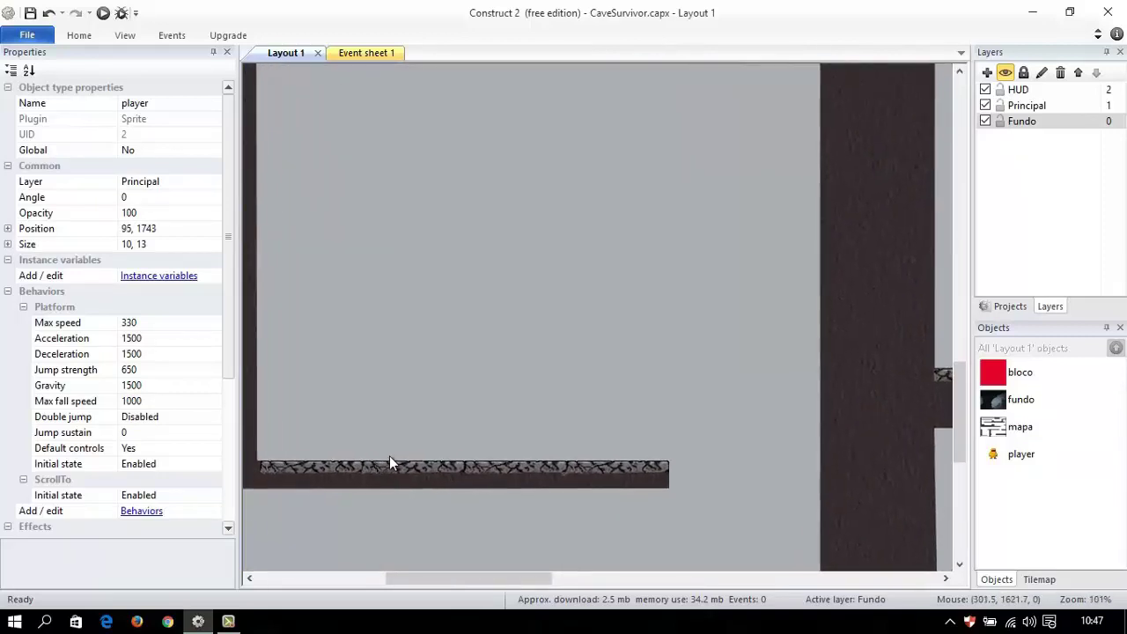
ctrl+scroll(456, 346, up, 4)
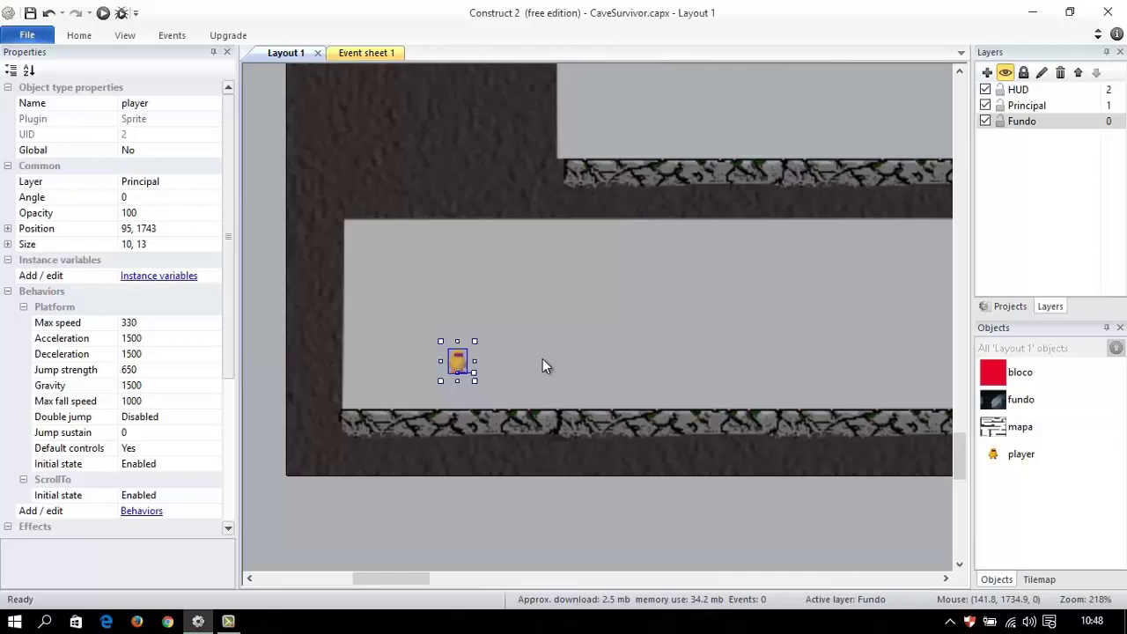
double_click(457, 363)
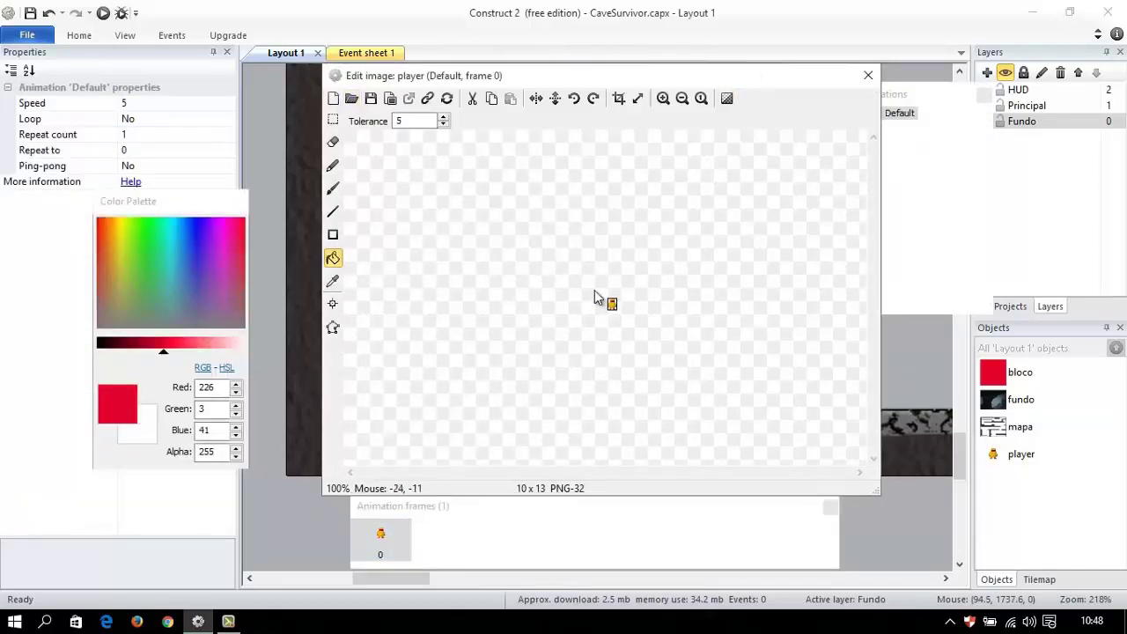
ctrl+scroll(595, 302, up, 4)
ctrl+scroll(595, 302, down, 1)
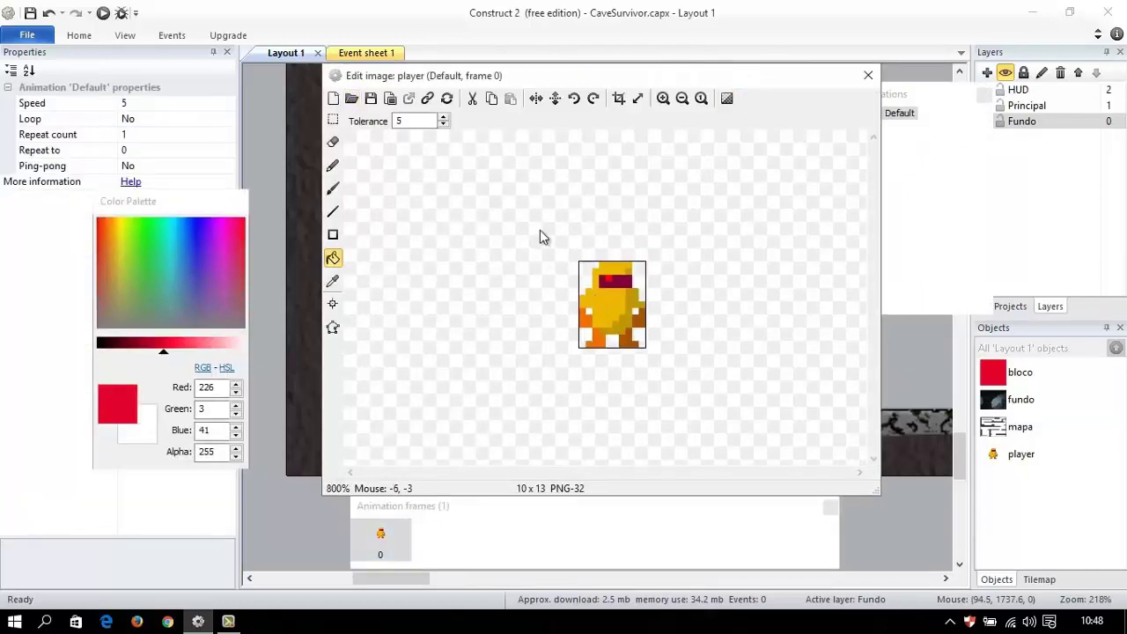
drag(586, 79, 526, 44)
drag(175, 198, 167, 174)
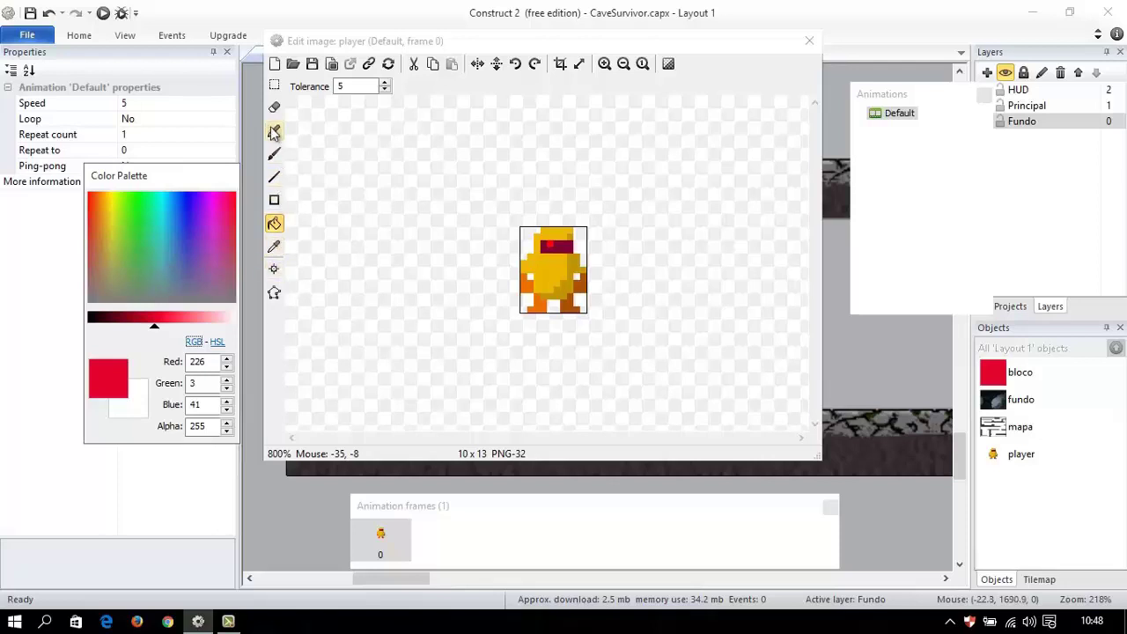
- Display the player sprite's origin and image points, and place the Image points window beside the image editor
click(274, 154)
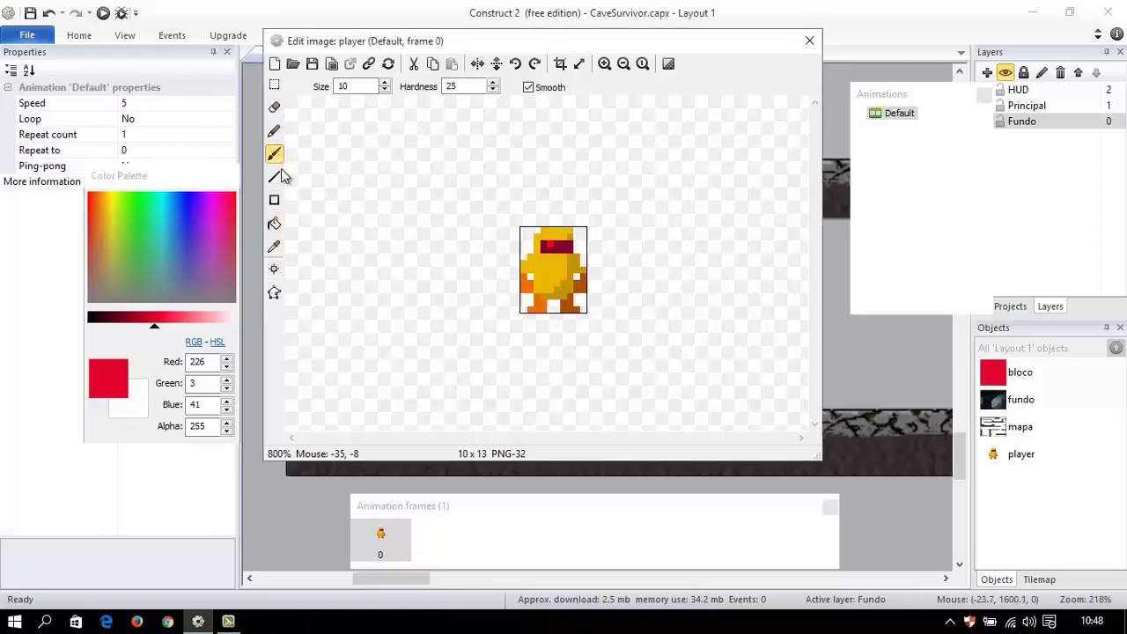
click(277, 175)
click(276, 154)
click(274, 268)
click(985, 264)
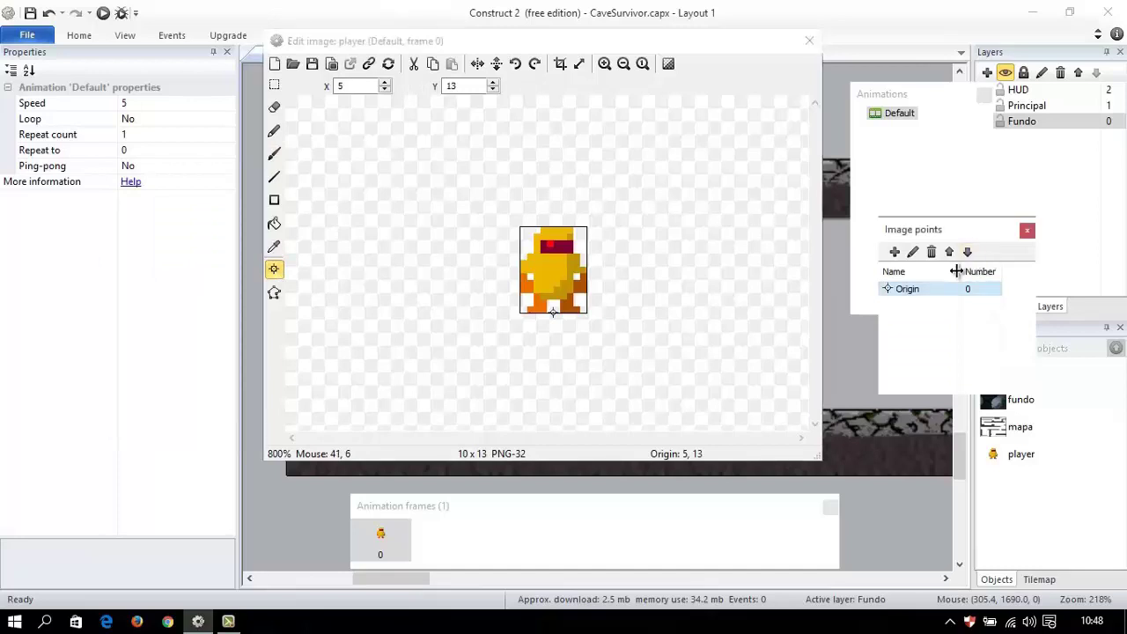
drag(955, 233, 929, 299)
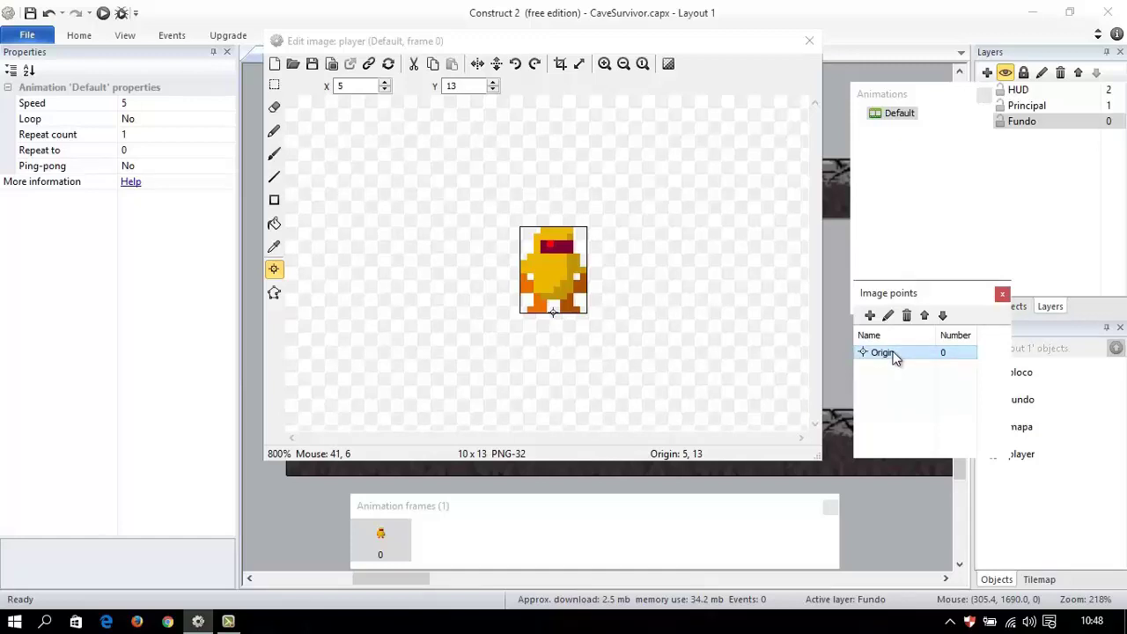
drag(924, 298, 918, 319)
- Rearrange the Animations and Animation frames windows around the image editor so that both are accessible
click(893, 96)
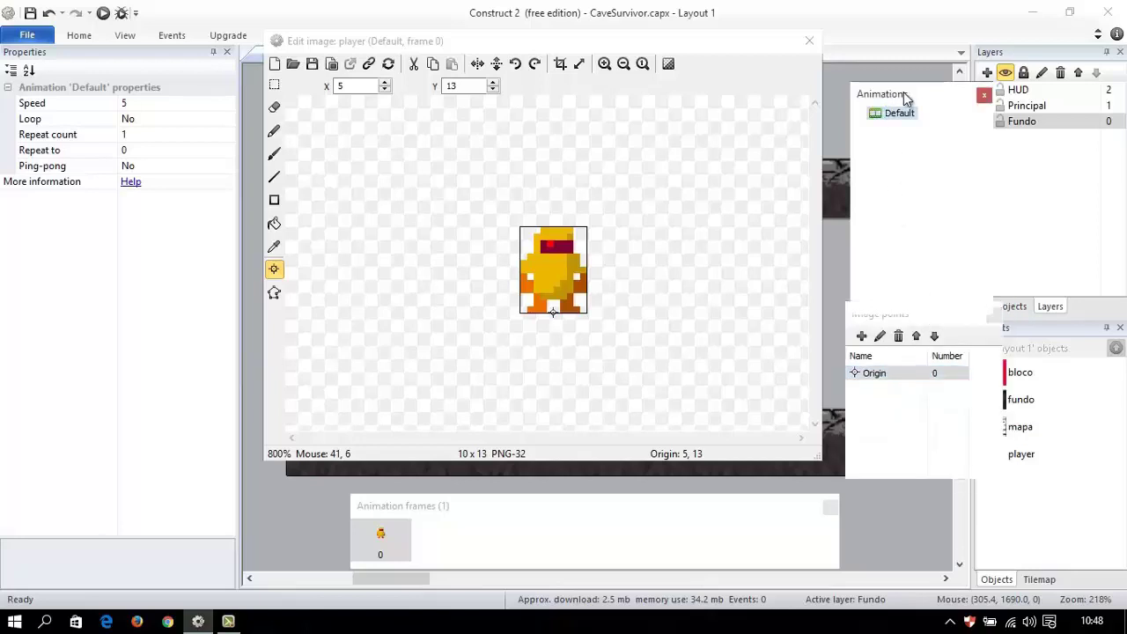
drag(916, 94, 903, 63)
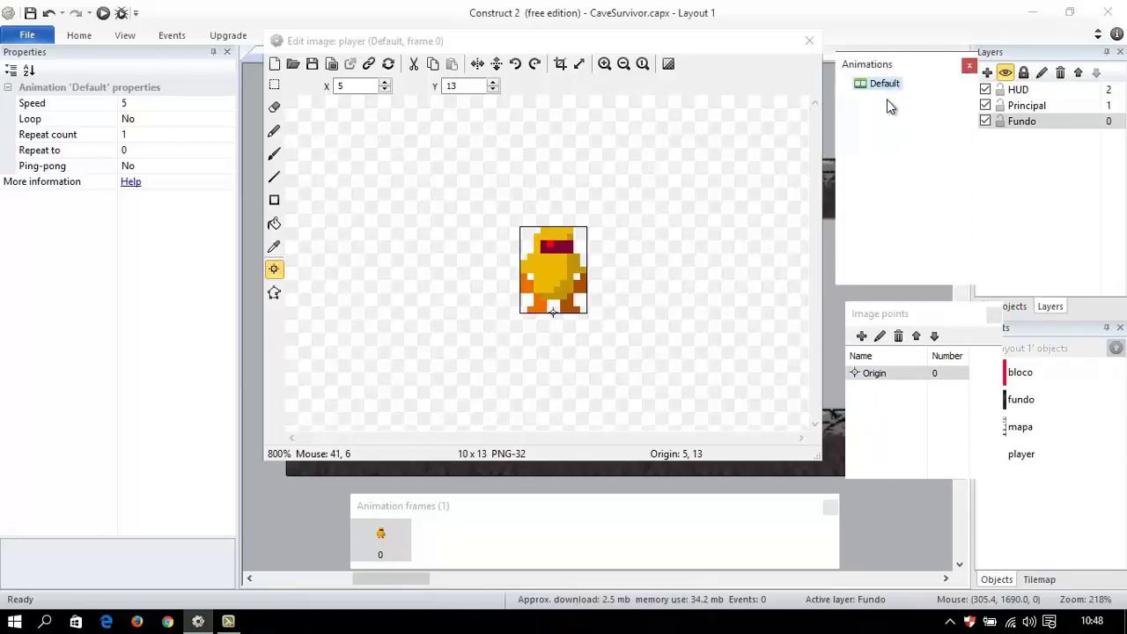
click(886, 105)
drag(513, 514, 483, 496)
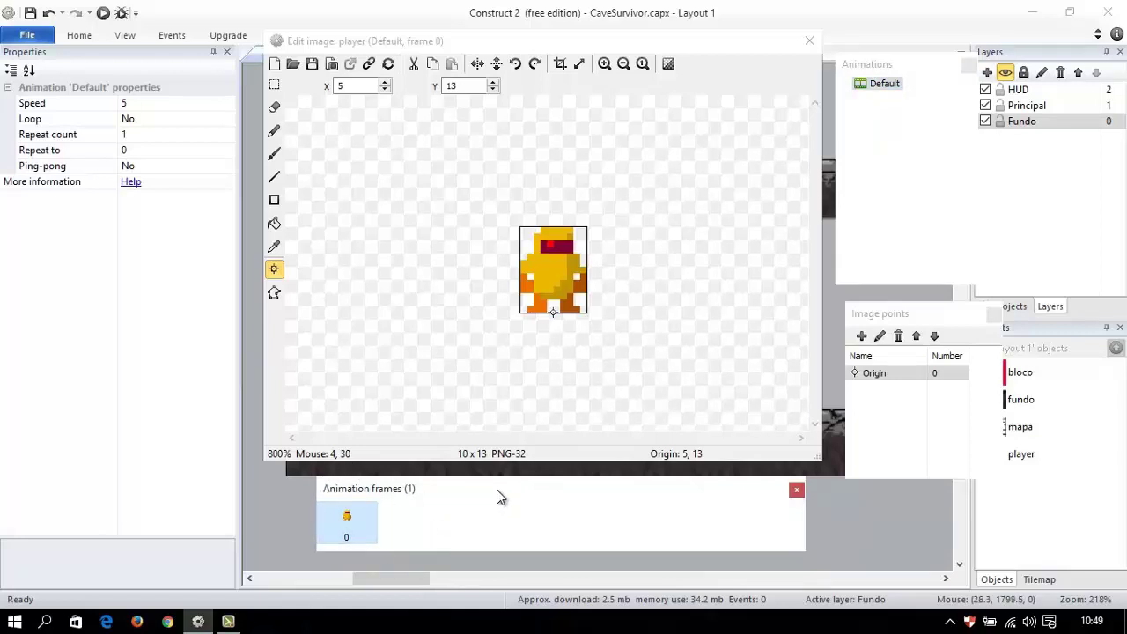
mouse_move(497, 489)
mouse_down()
mouse_move(487, 501)
mouse_move(496, 494)
mouse_up()
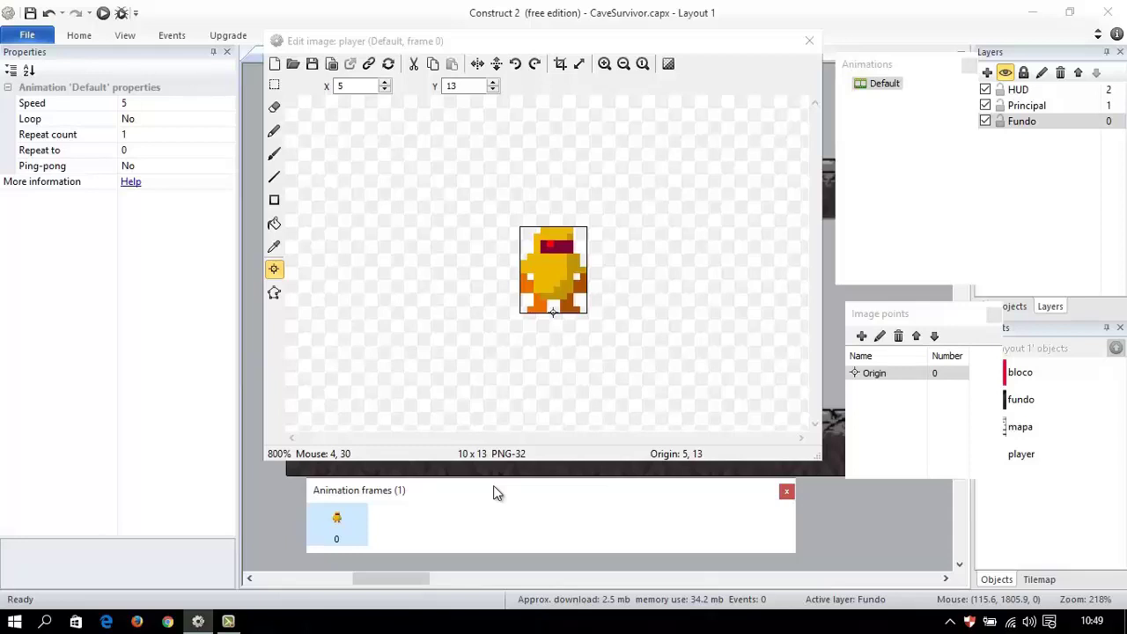
- Rename the player's Default animation to "parado"
click(888, 84)
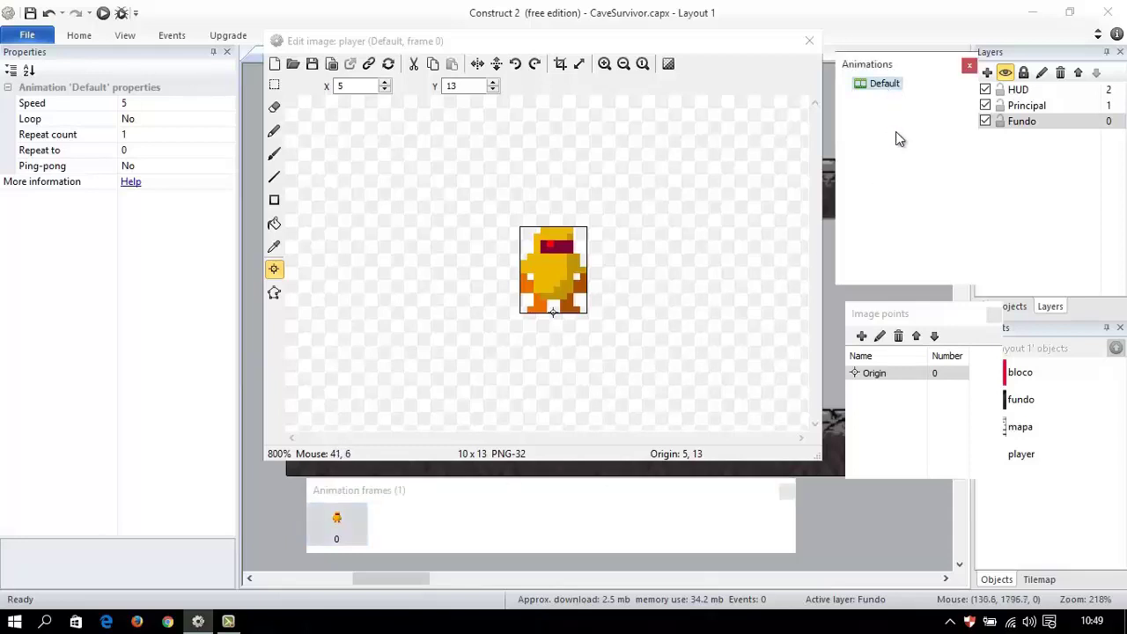
key(F2)
text(parado)
key(Return)
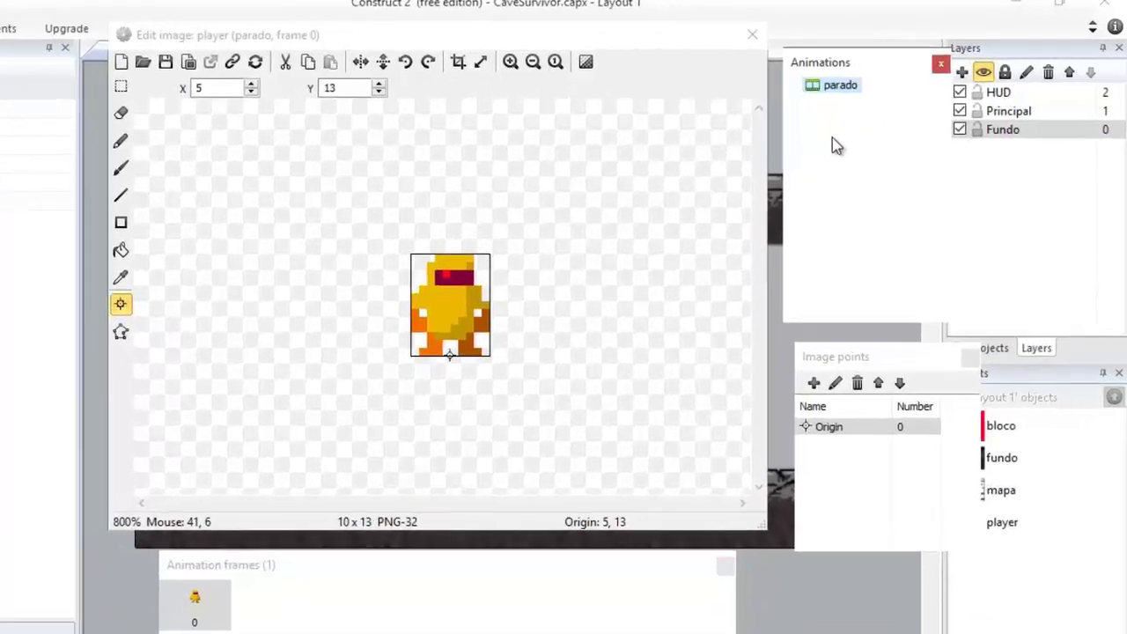
- Add a new animation named "andando" to the player sprite
right_click(879, 132)
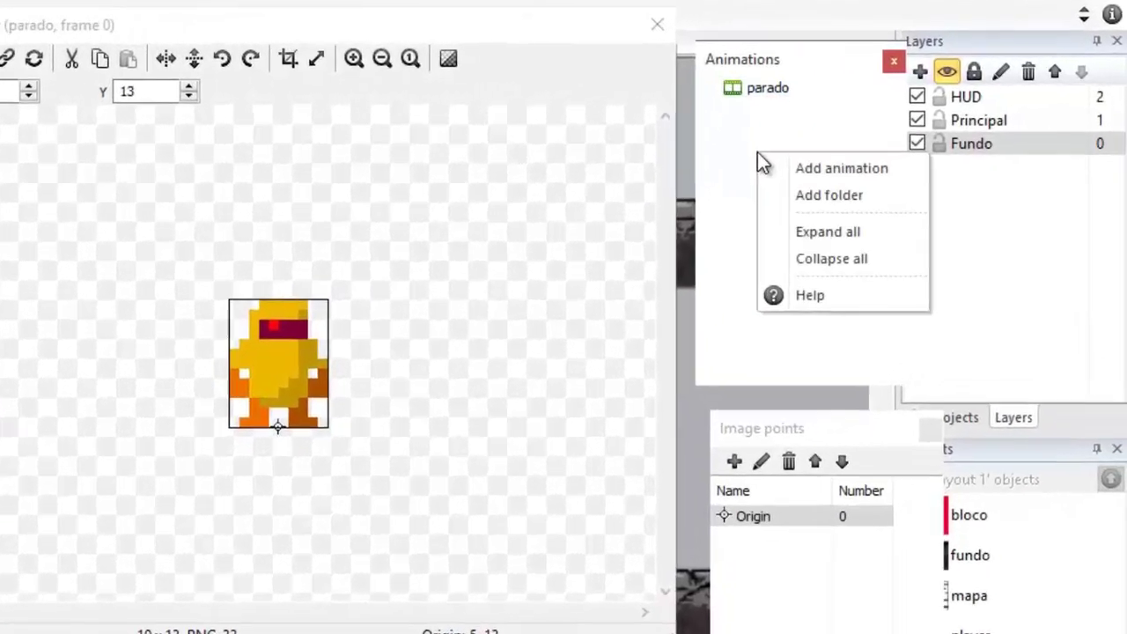
click(827, 176)
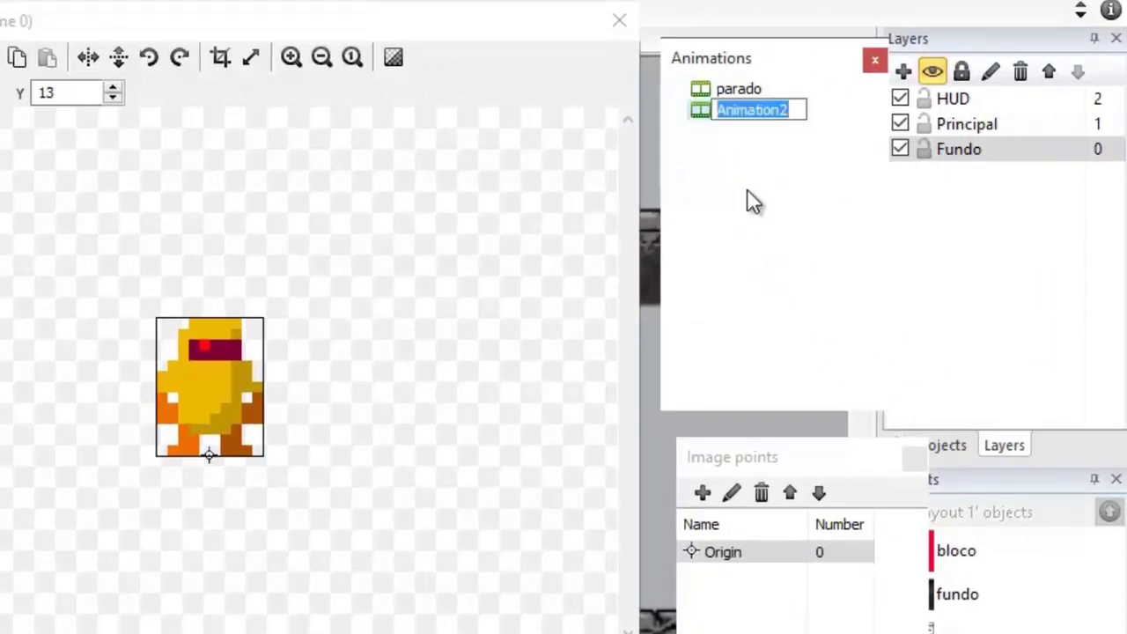
text(andan)
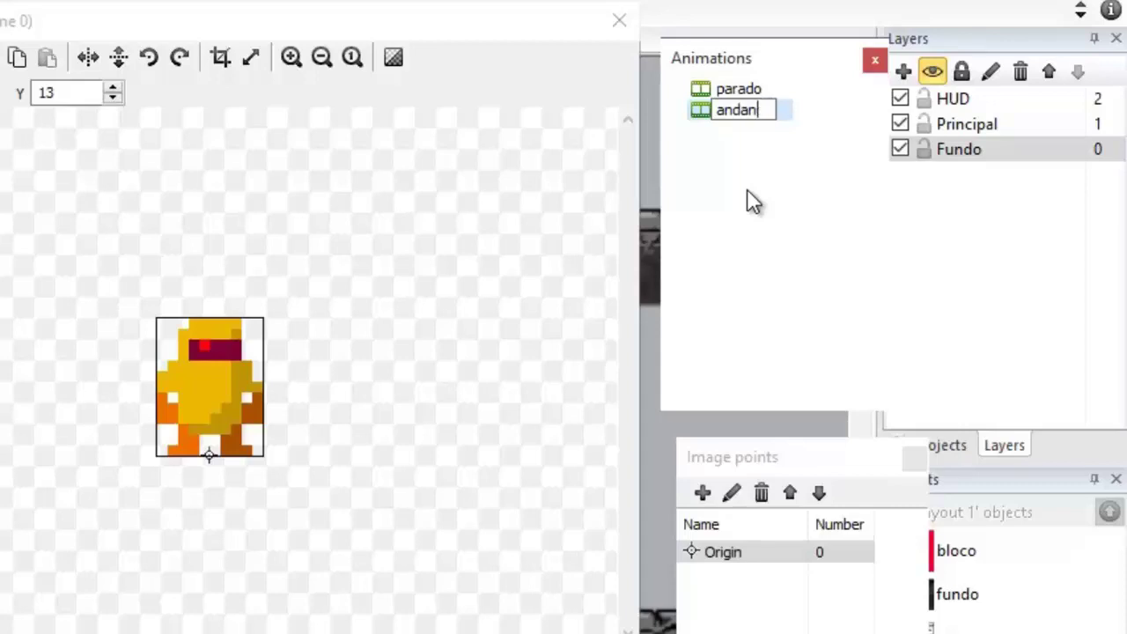
text(do)
key(Return)
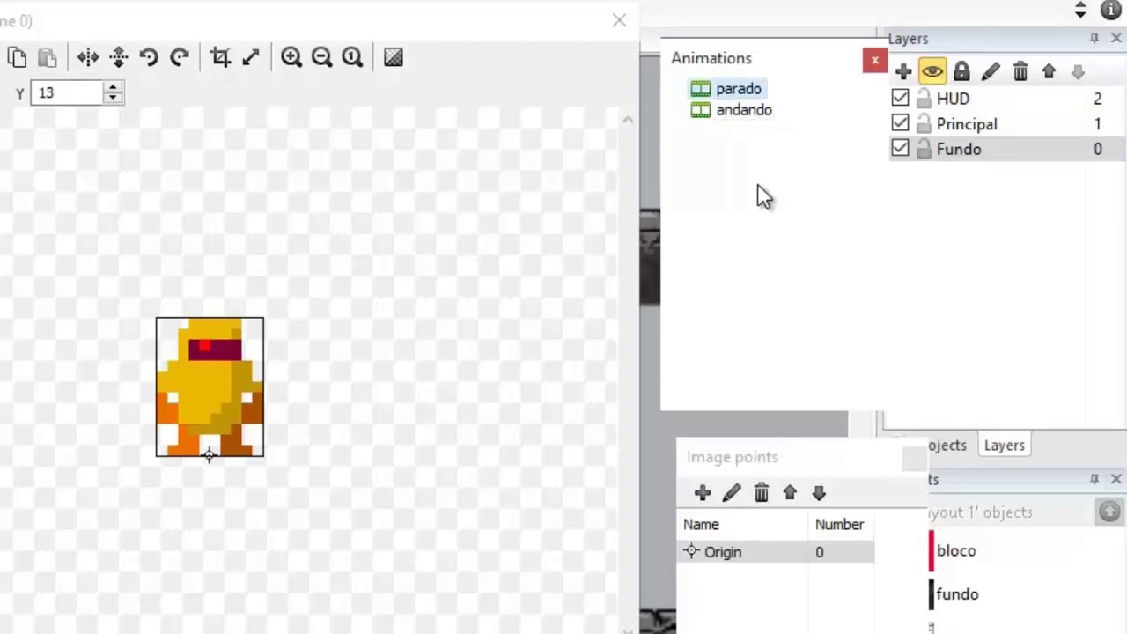
- Add another player animation and name it "pulando"
right_click(748, 191)
click(798, 203)
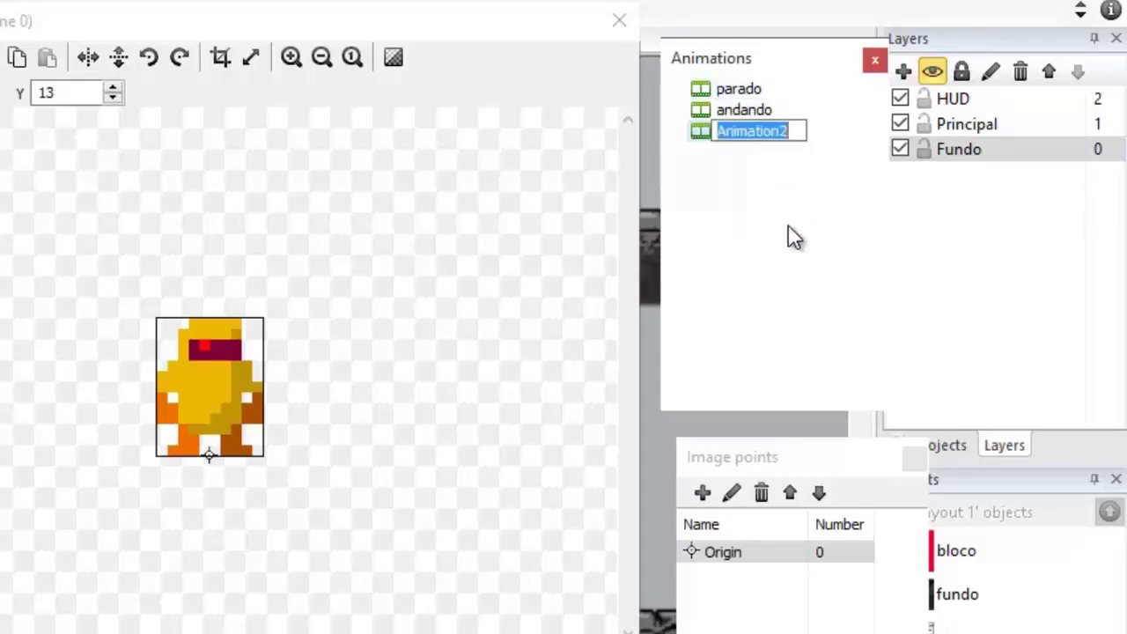
text(pu)
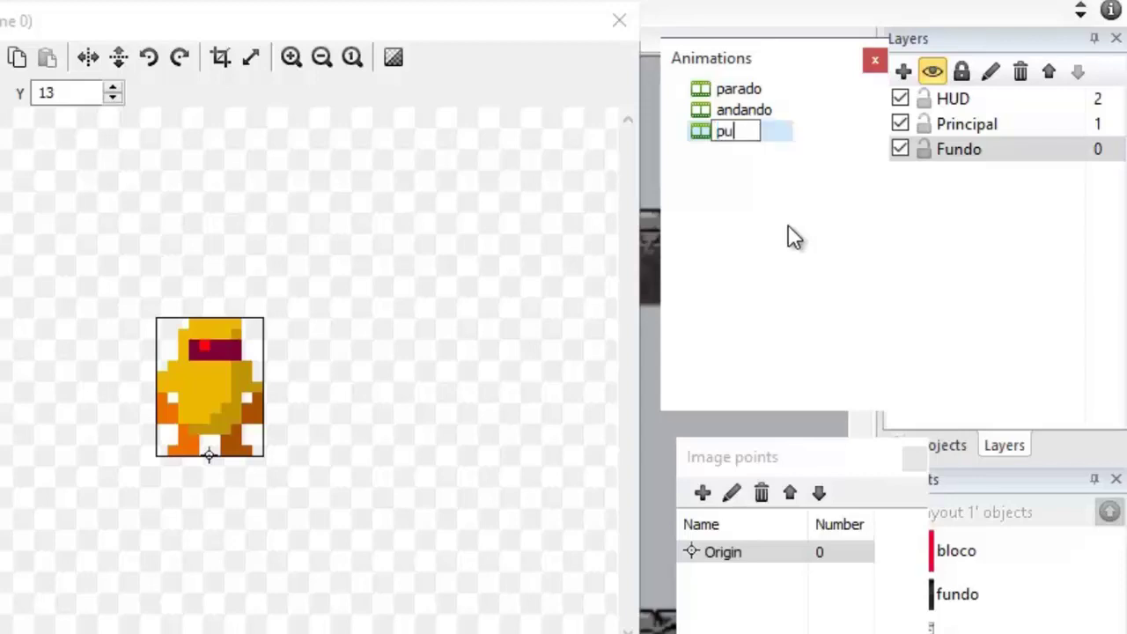
text(lando)
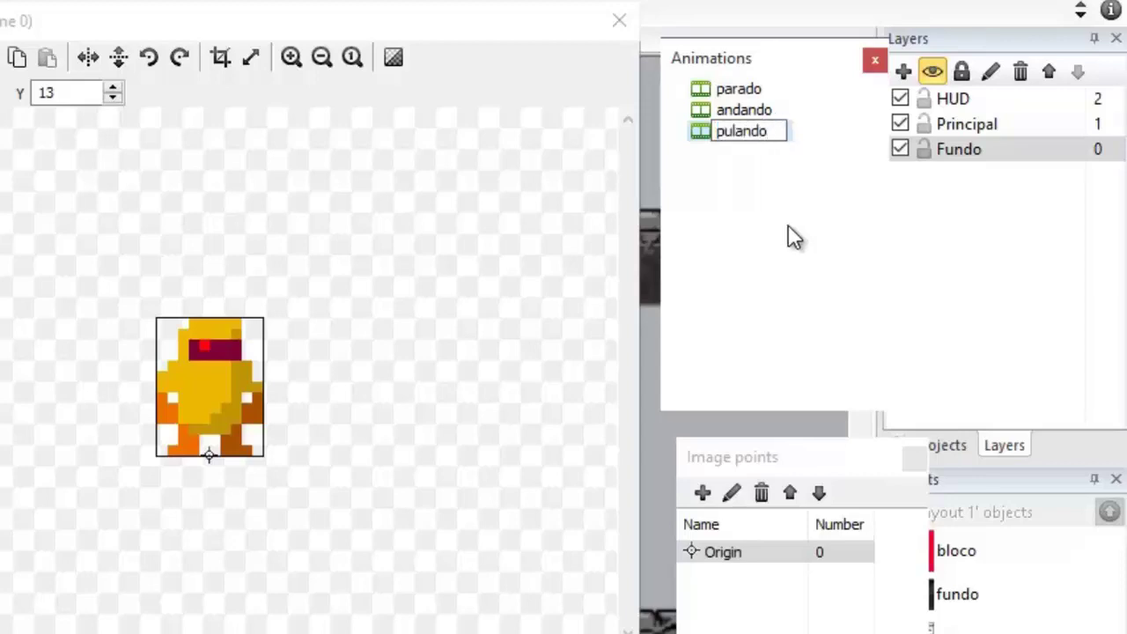
key(Return)
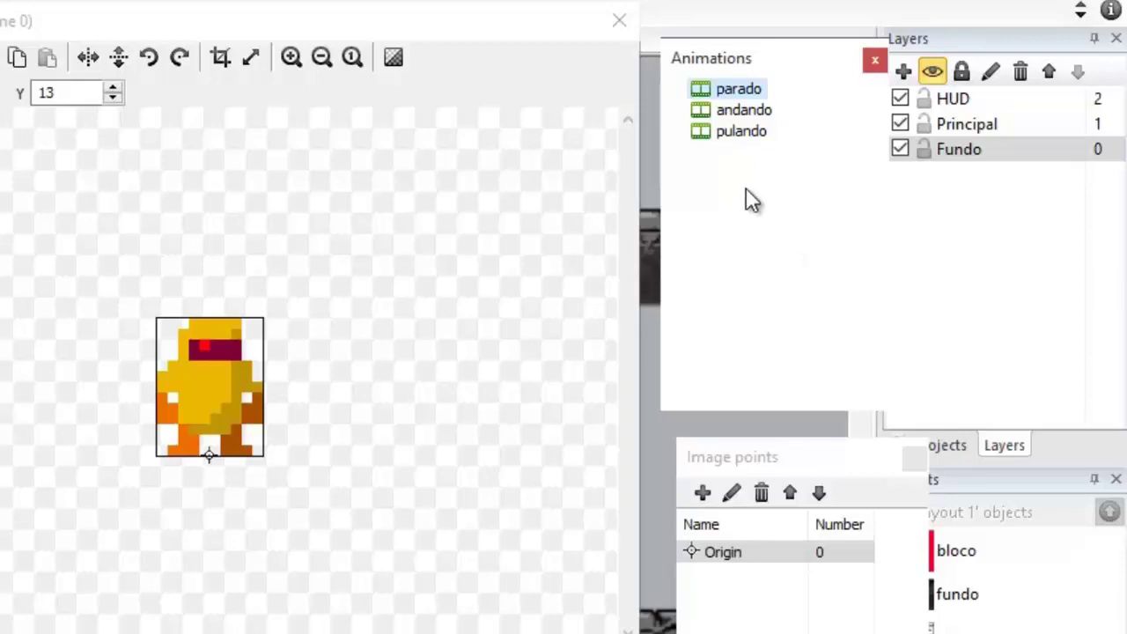
- Start importing frames from files into the andando animation and browse to the Imagens > Player > Animações folder
click(748, 114)
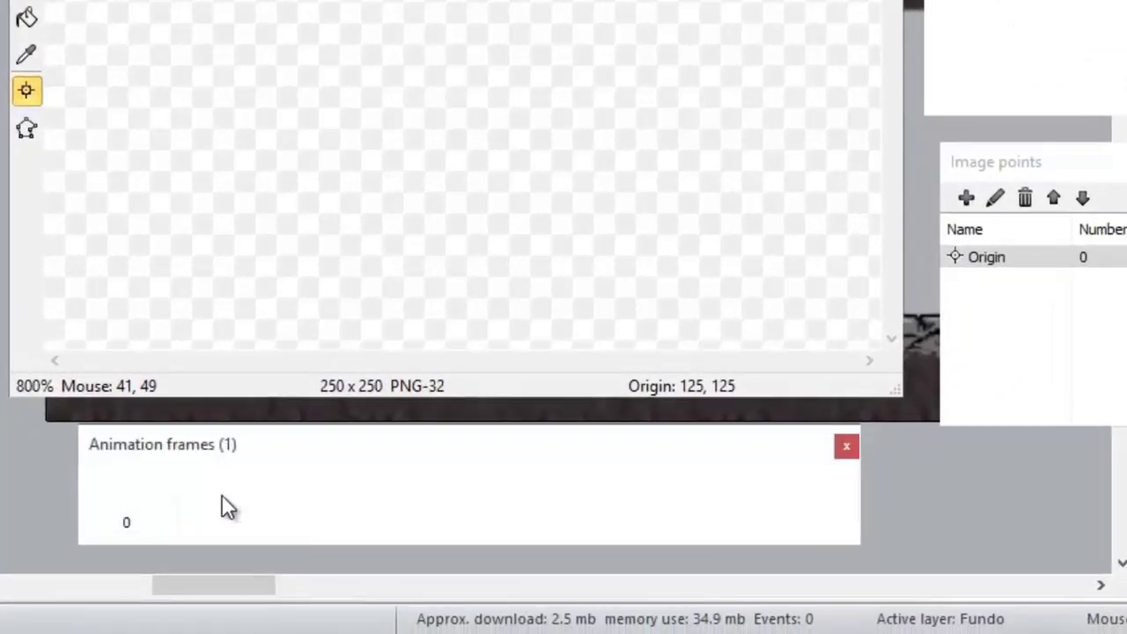
right_click(277, 507)
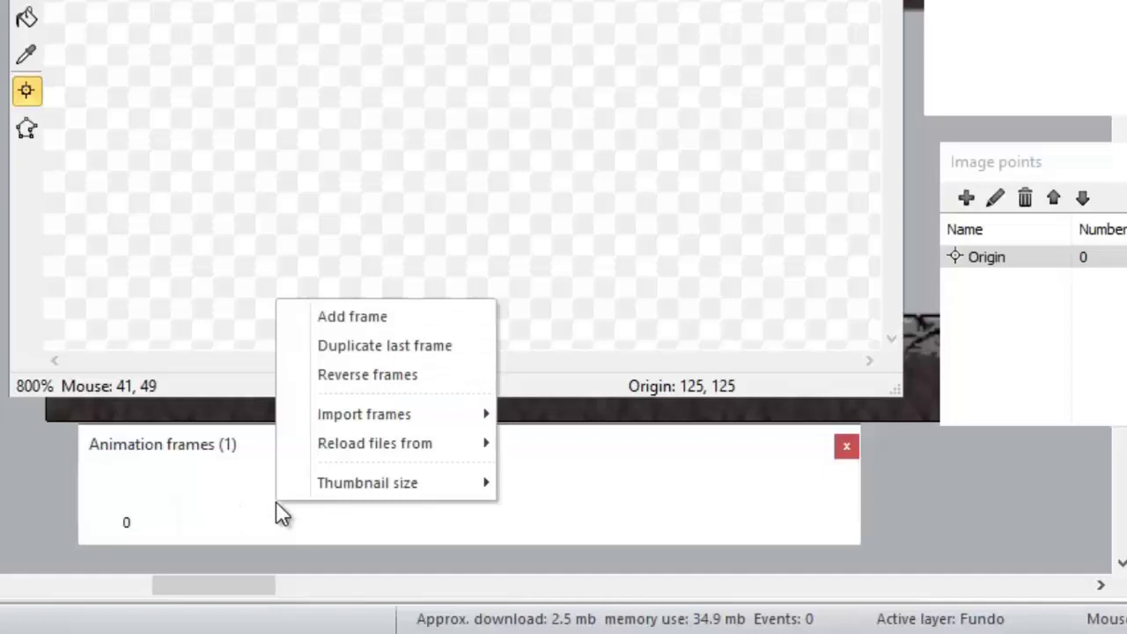
mouse_move(413, 420)
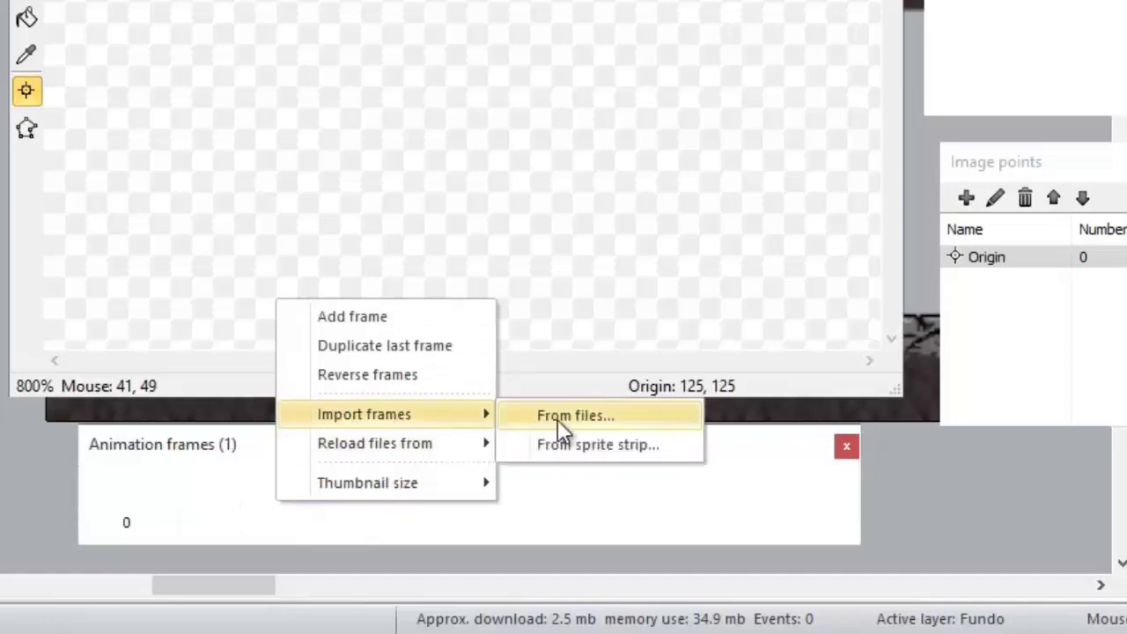
click(453, 508)
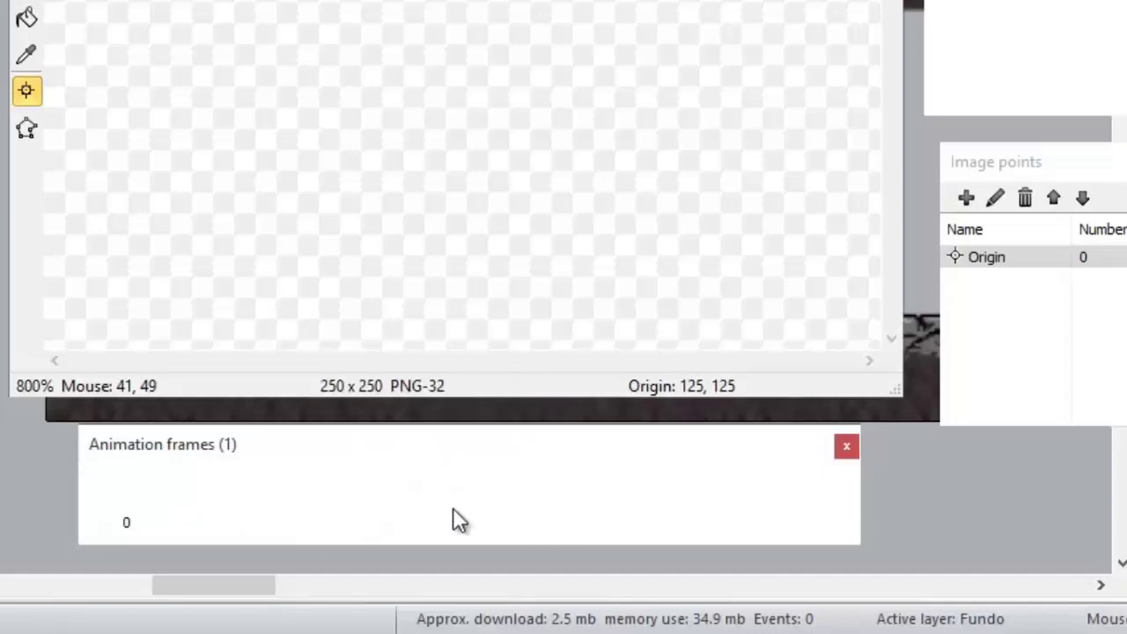
right_click(343, 490)
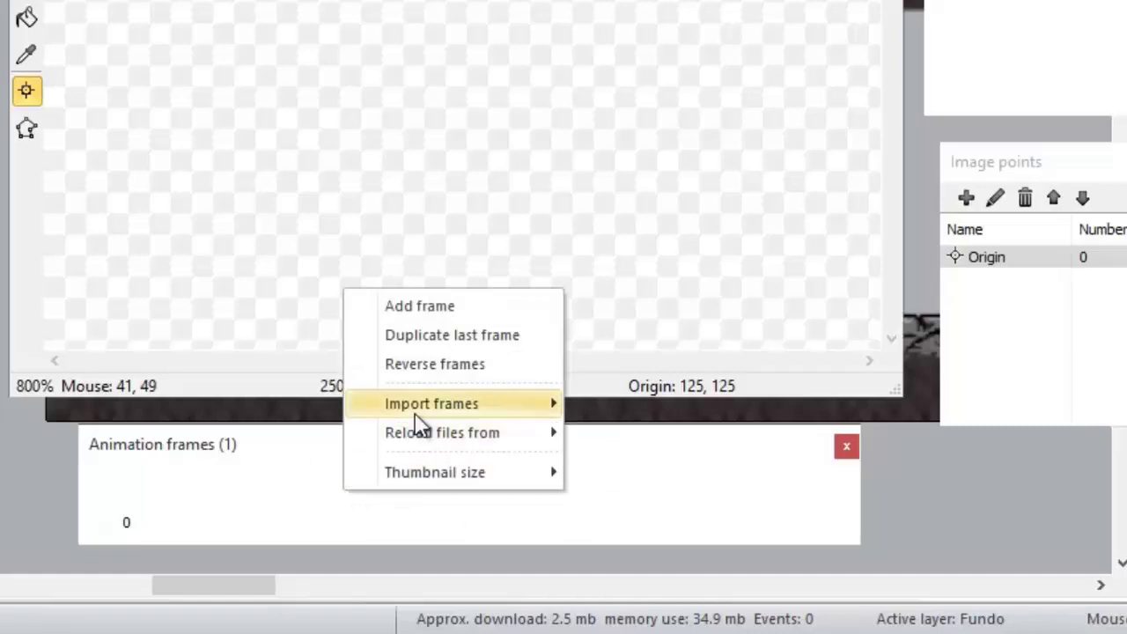
mouse_move(417, 414)
click(632, 403)
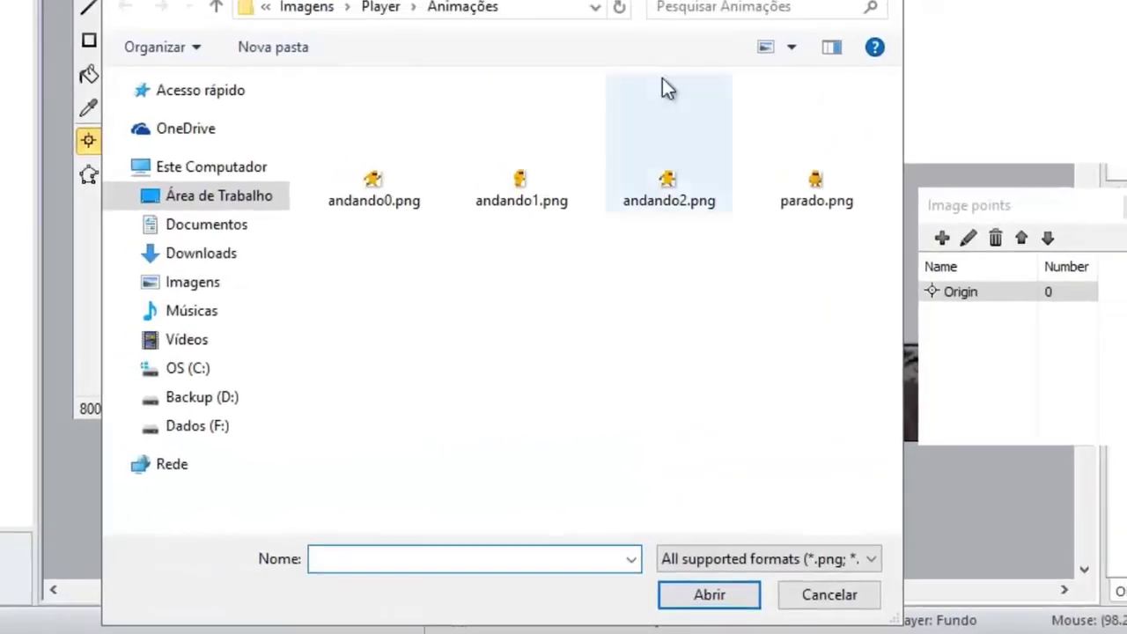
drag(567, 37, 469, 12)
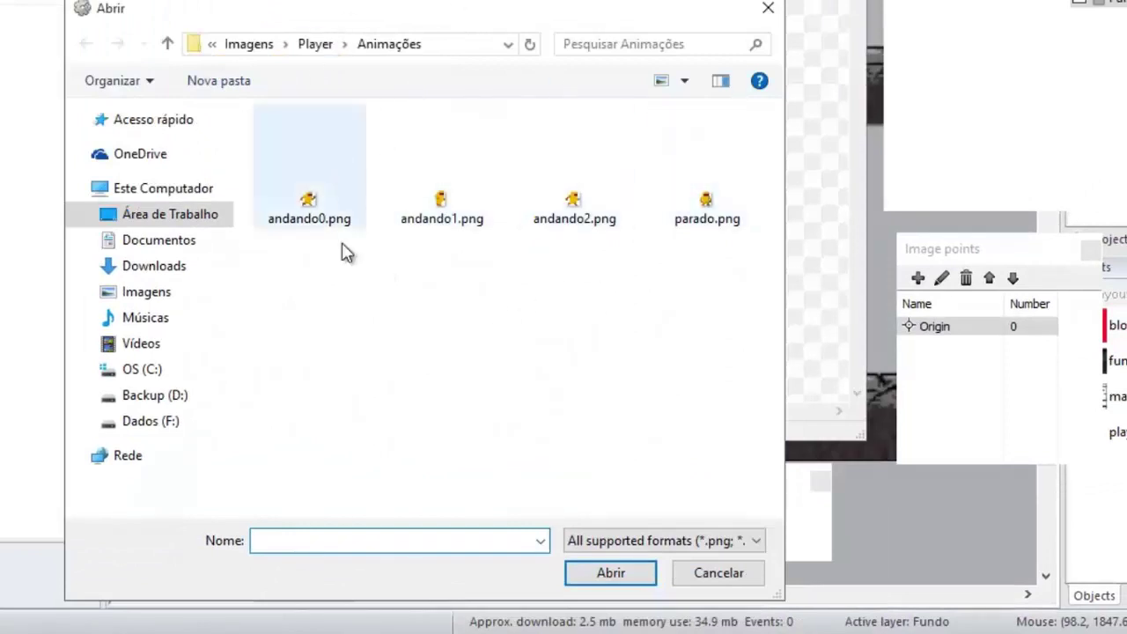
click(245, 46)
click(285, 44)
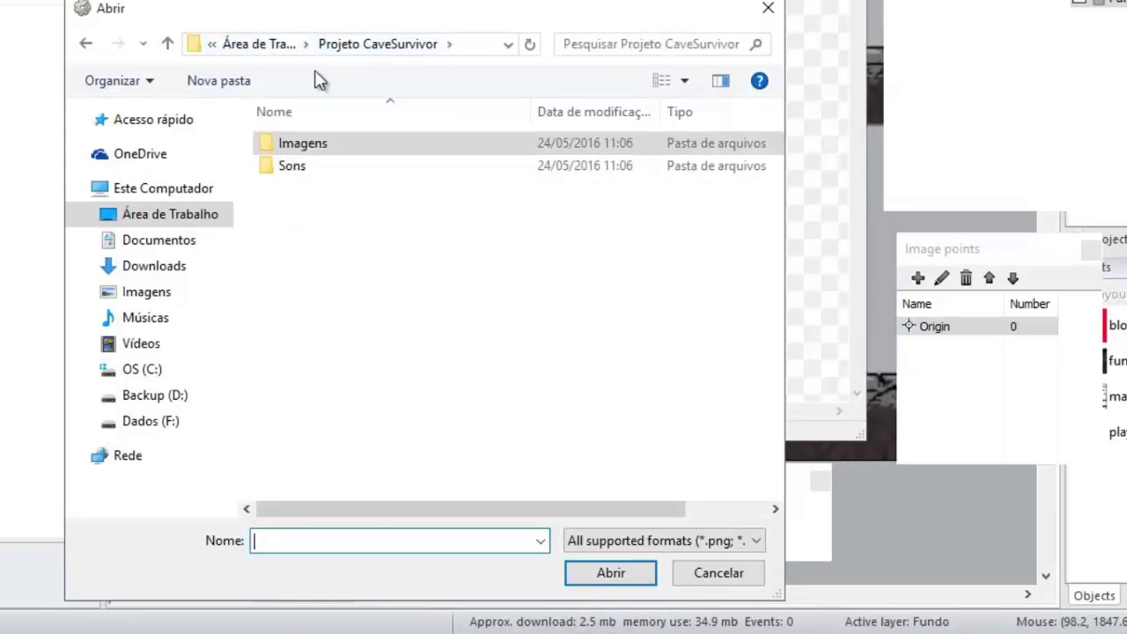
double_click(319, 145)
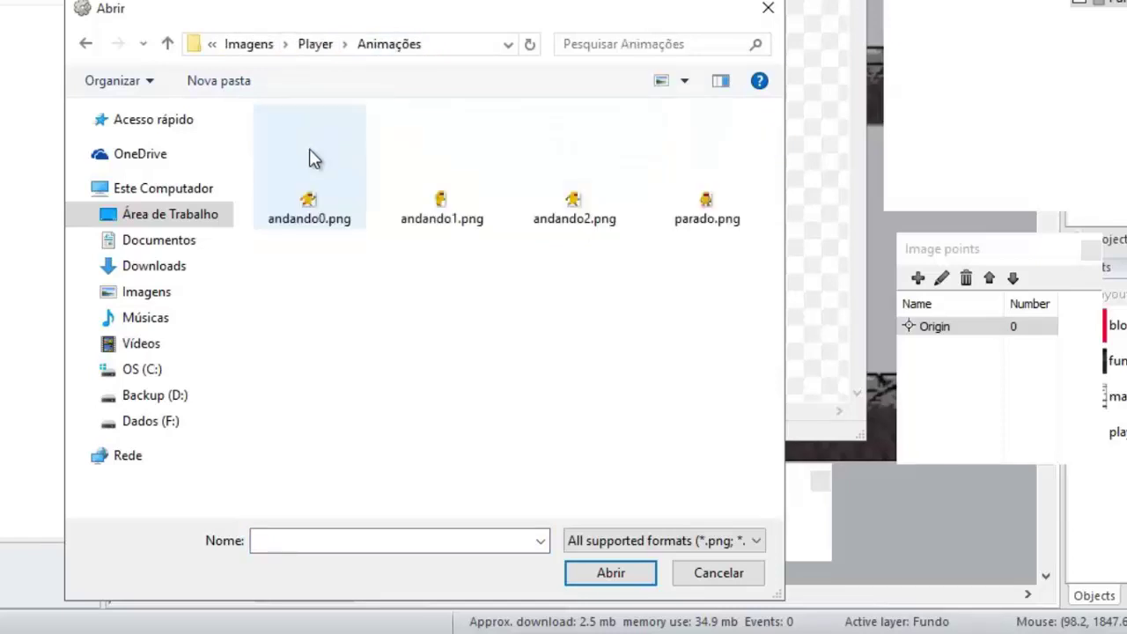
- Import andando0.png, andando1.png and andando2.png into the andando animation and delete its blank first frame
click(302, 196)
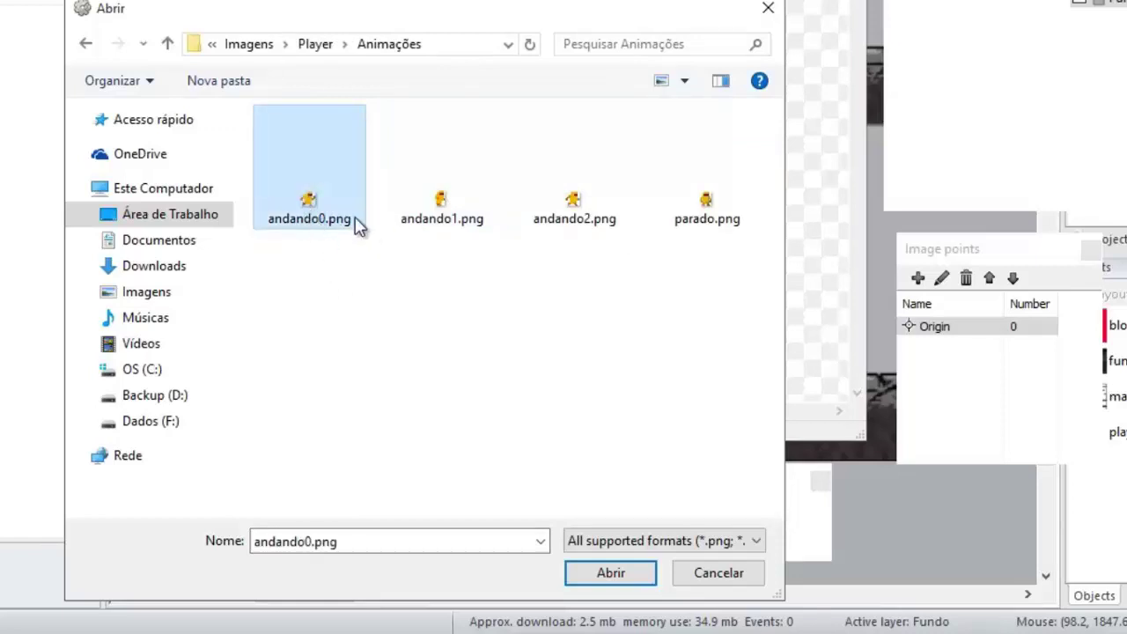
ctrl+click(442, 200)
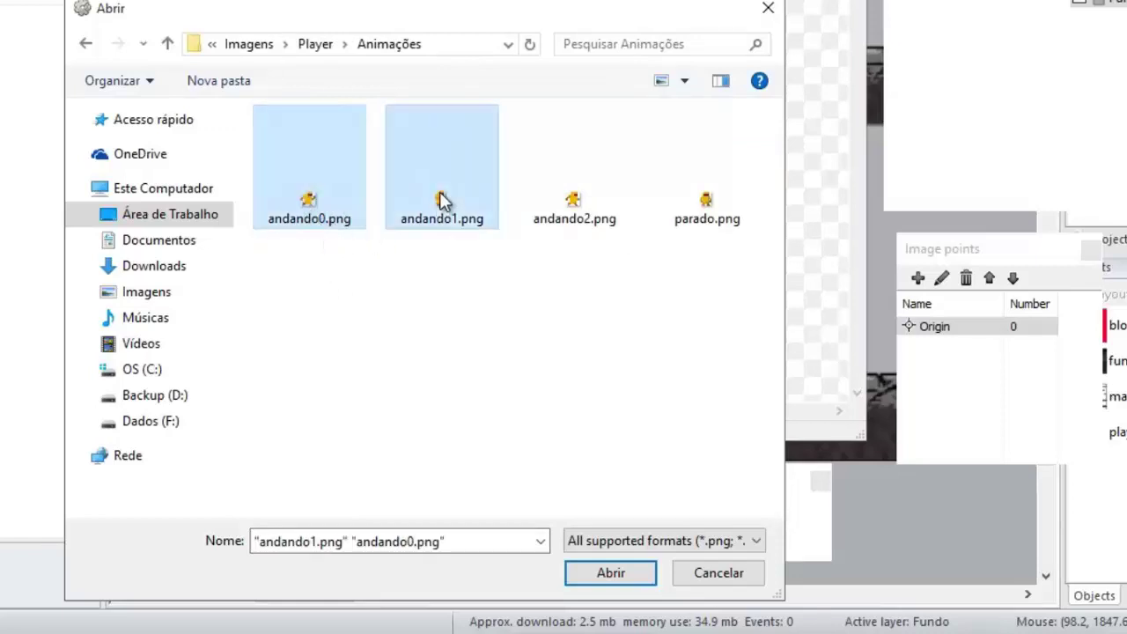
ctrl+click(579, 197)
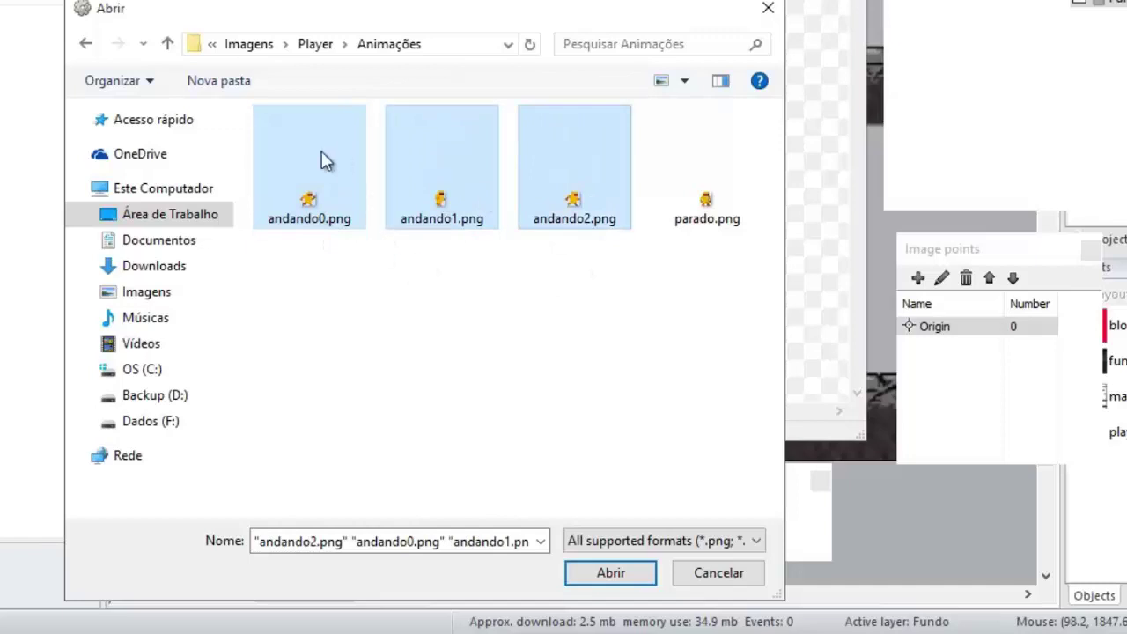
click(629, 573)
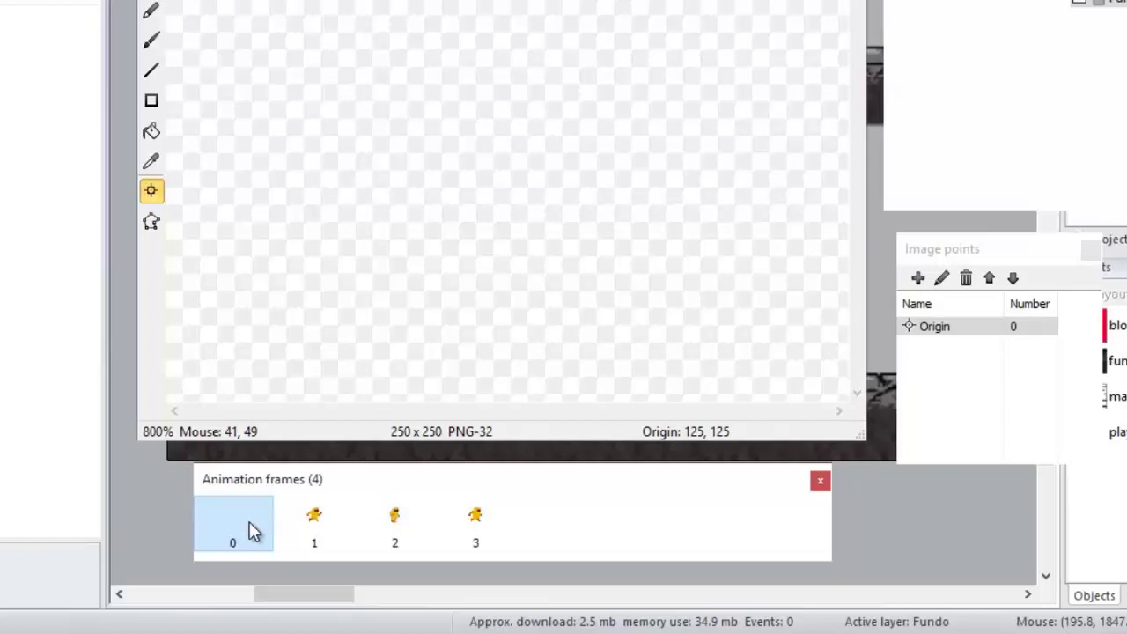
key(Delete)
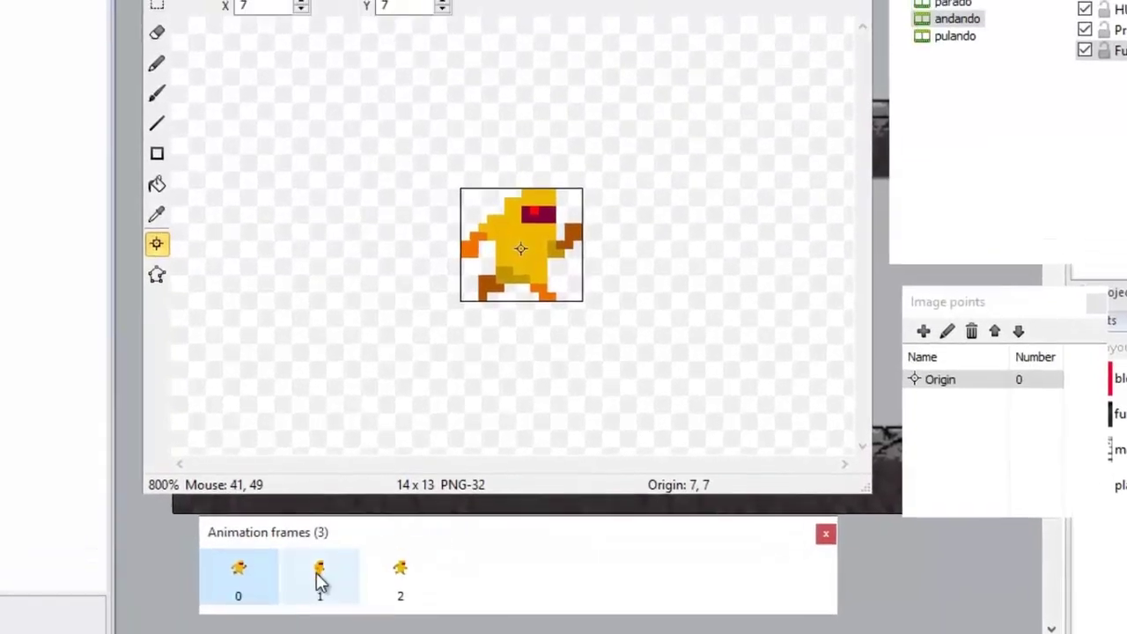
- Step through andando frames 0, 1 and 2 repeatedly to examine the walking motion and each frame's origin position
click(316, 539)
click(396, 539)
click(295, 542)
click(264, 596)
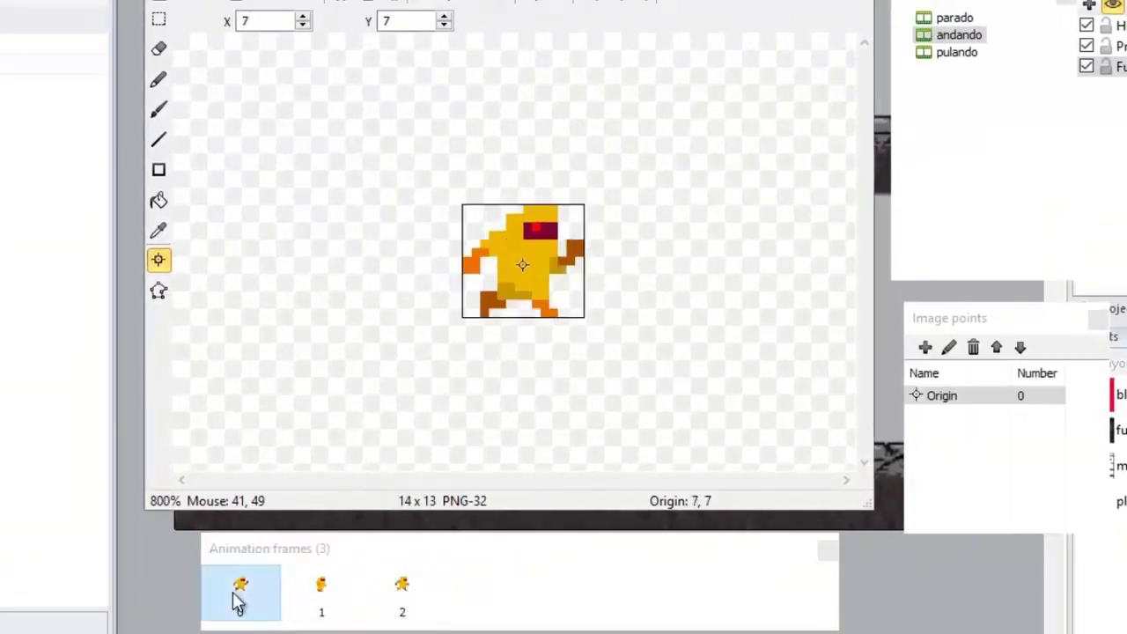
click(324, 601)
click(369, 594)
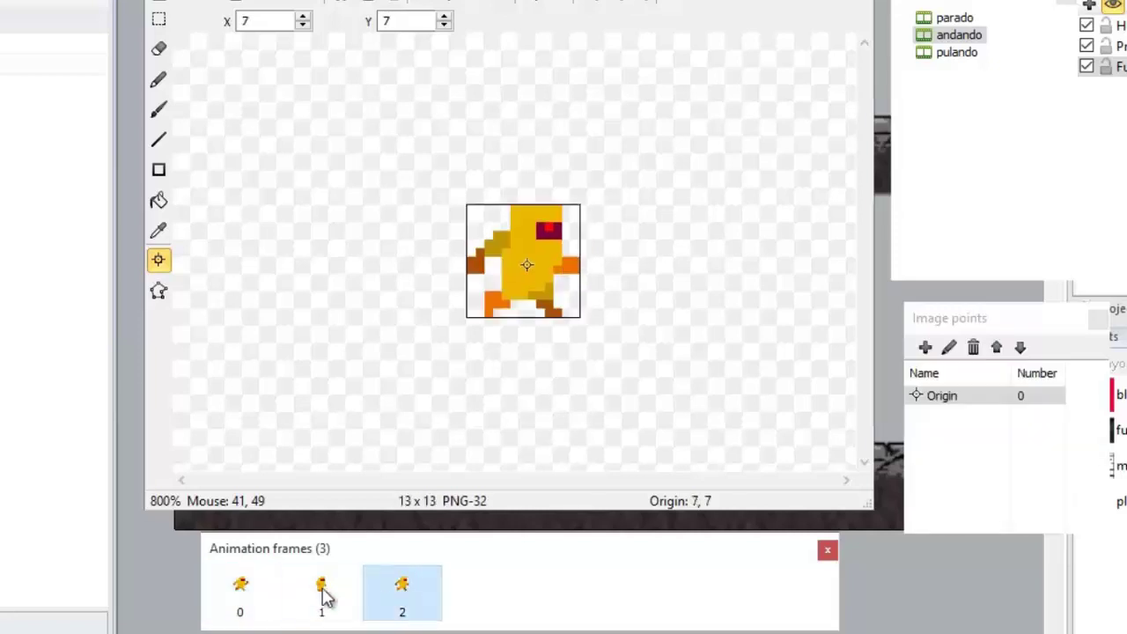
click(322, 598)
click(253, 605)
click(310, 603)
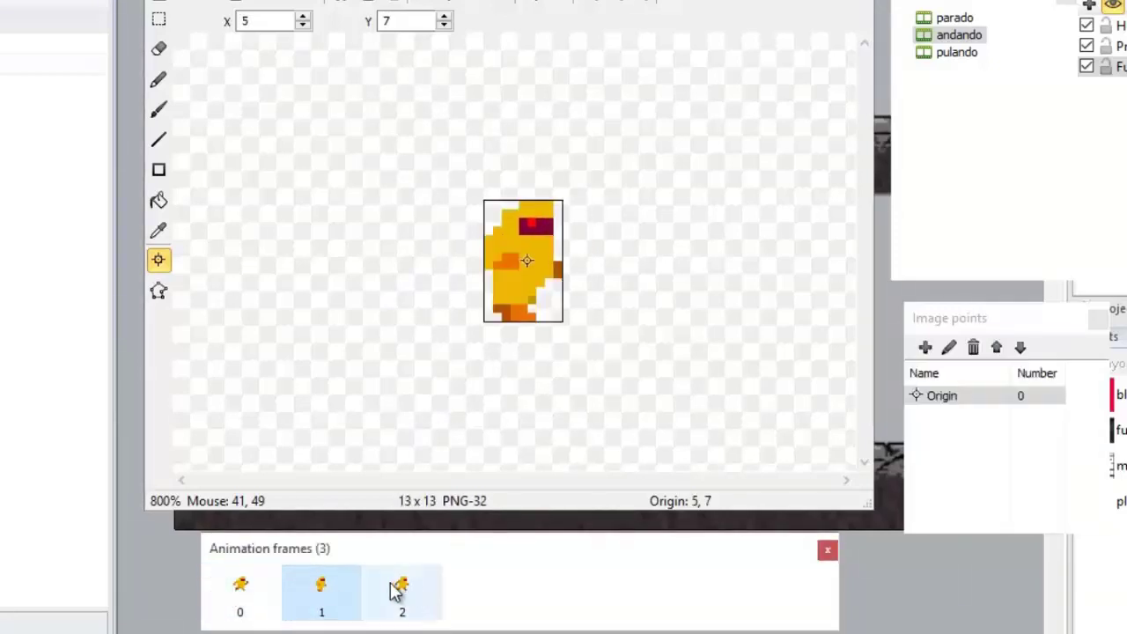
click(399, 588)
click(320, 589)
click(242, 590)
click(323, 591)
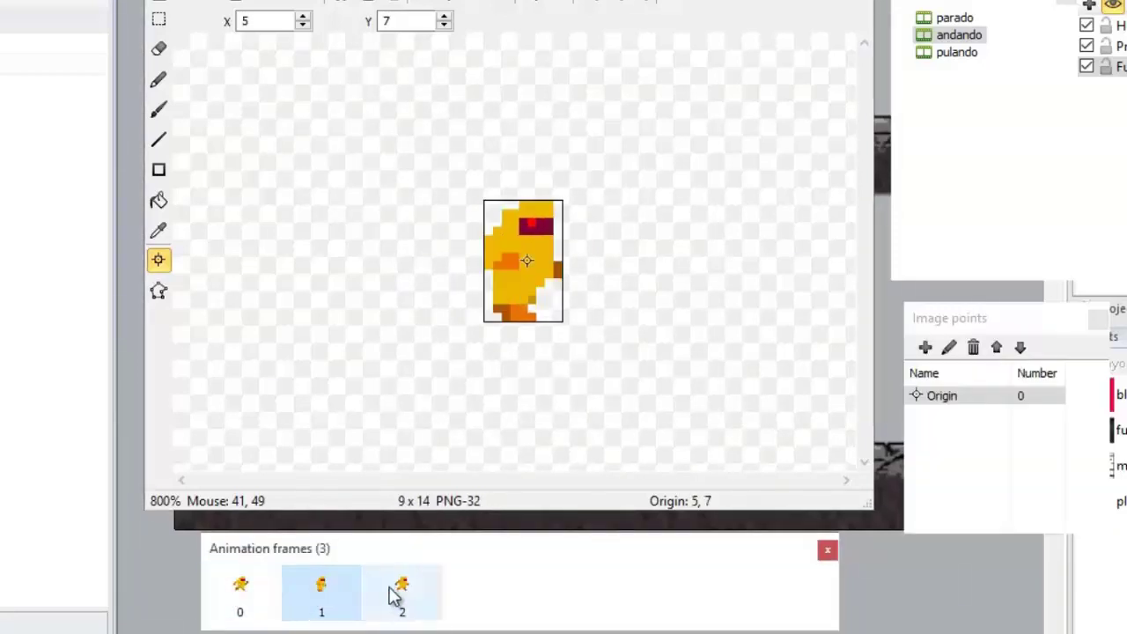
click(398, 590)
click(319, 591)
click(257, 599)
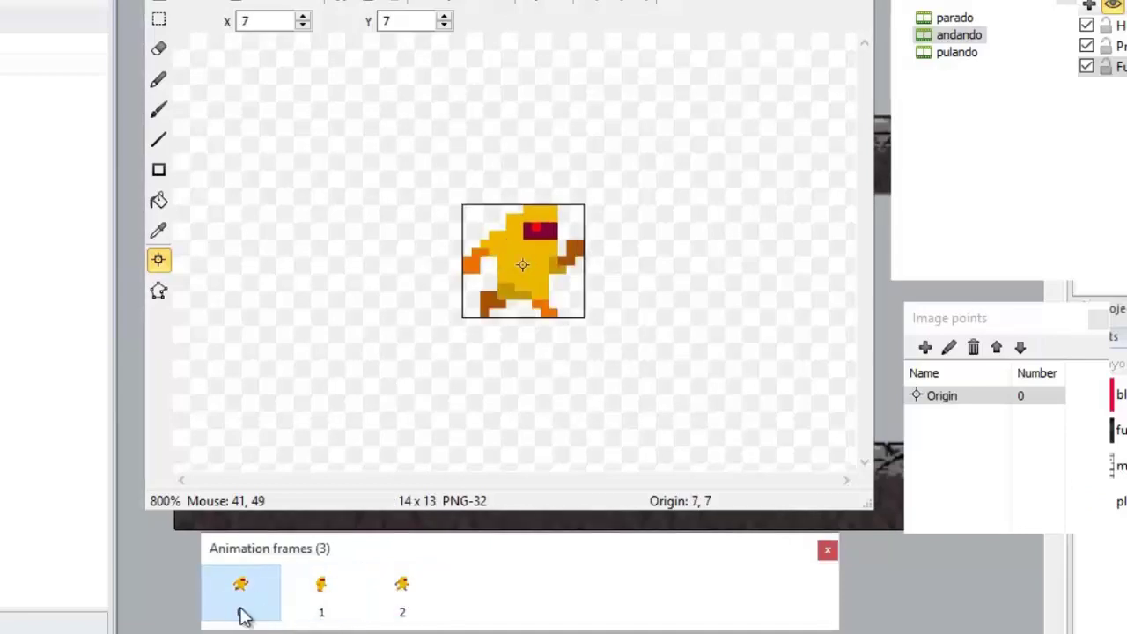
click(324, 592)
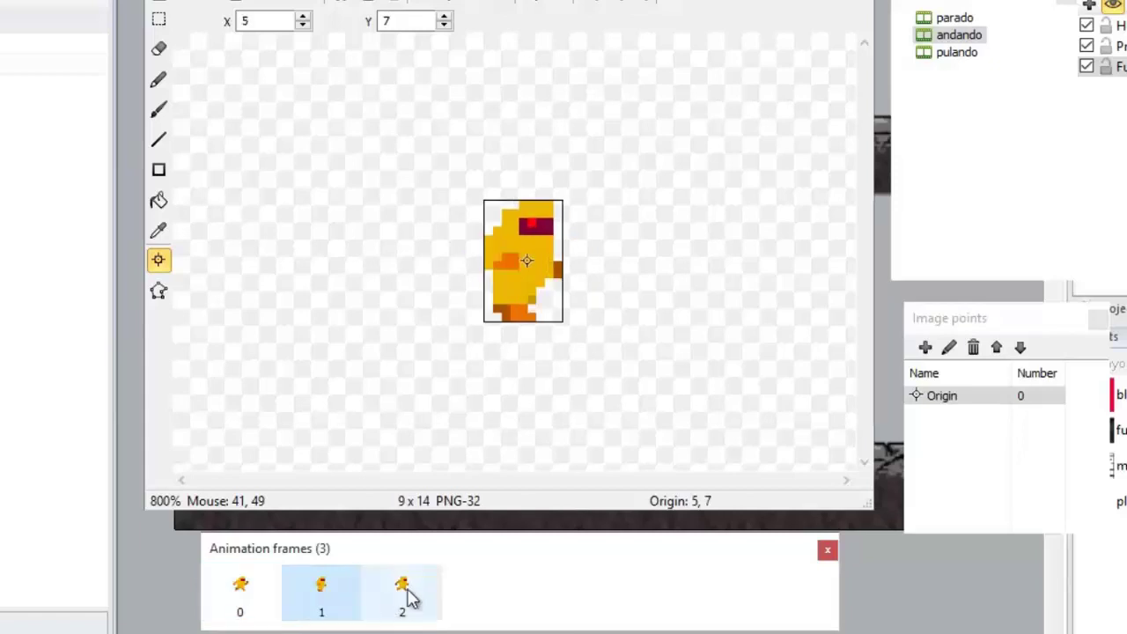
click(402, 592)
click(246, 598)
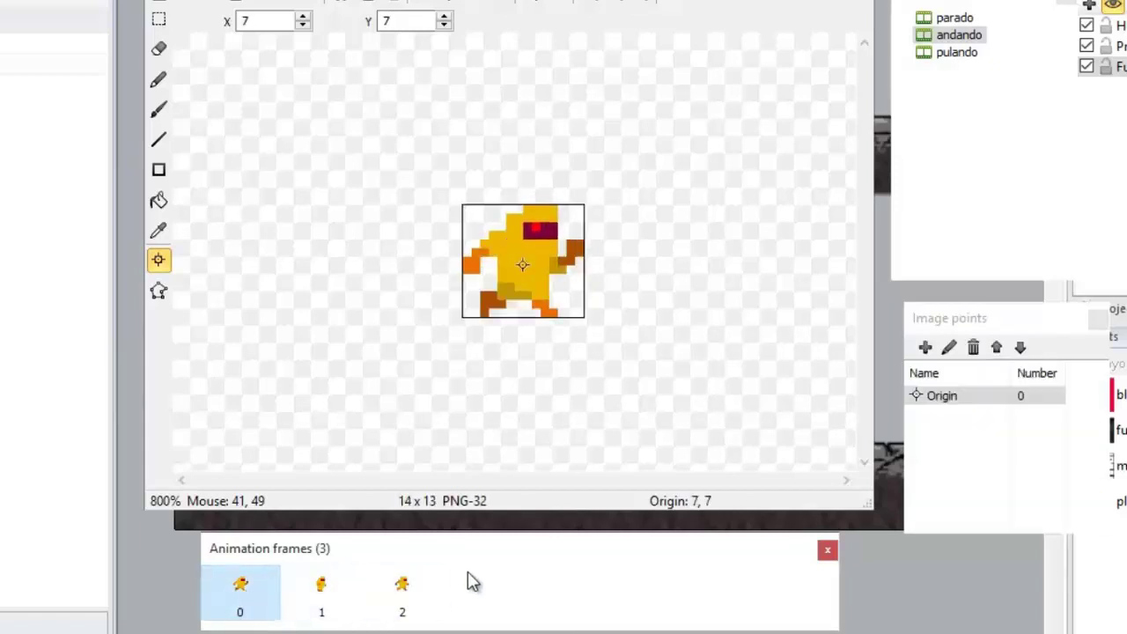
scroll(509, 249, up, 1)
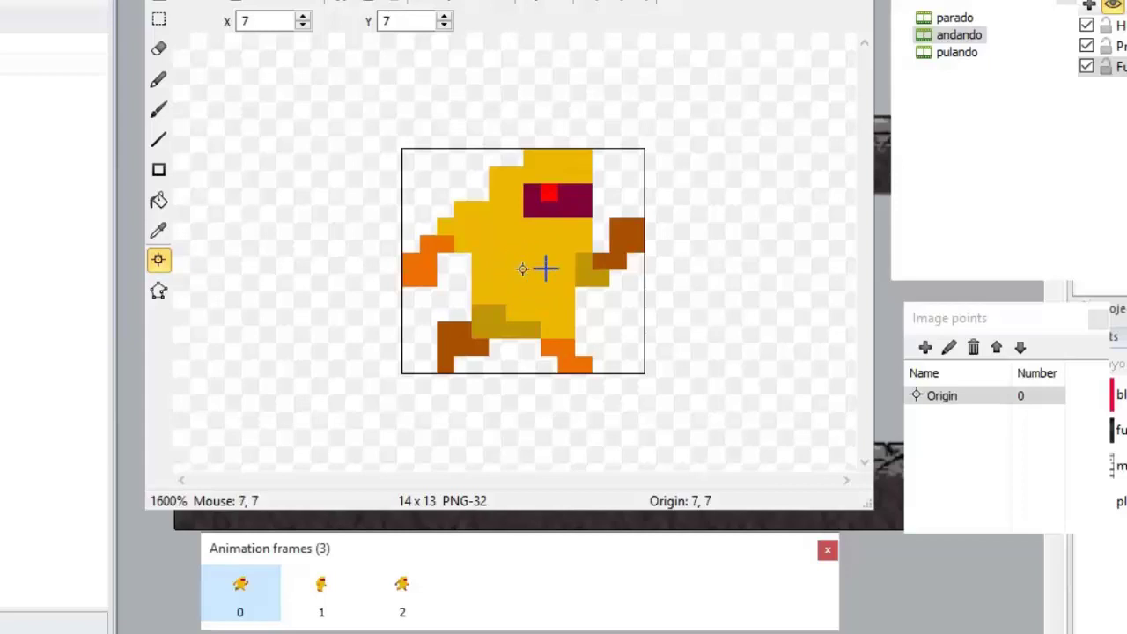
click(323, 592)
click(400, 594)
click(315, 591)
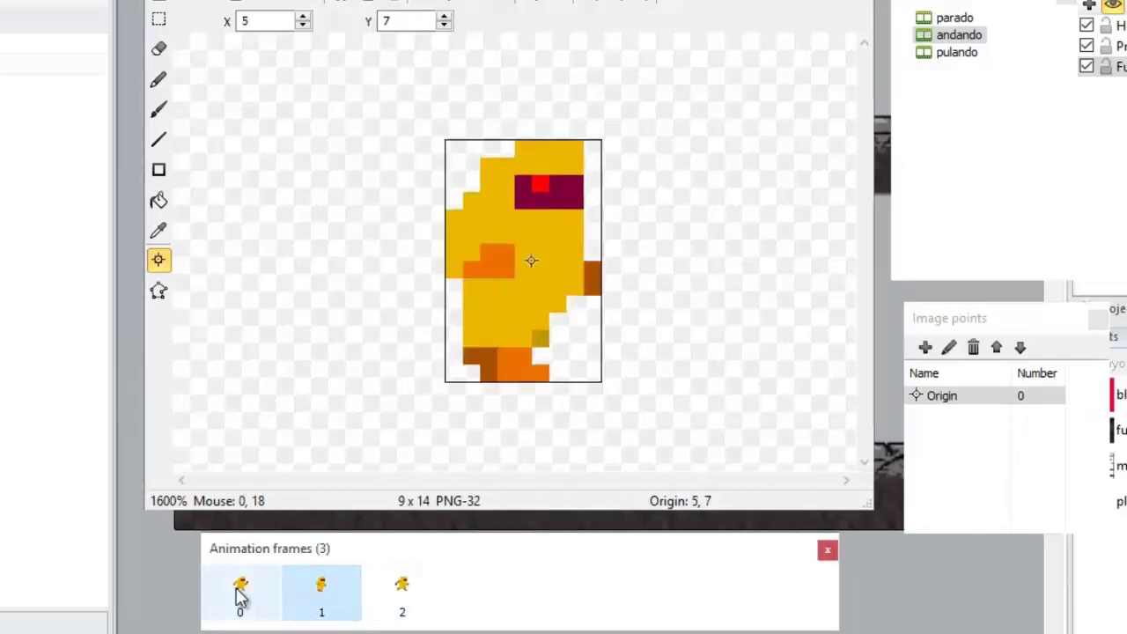
click(241, 589)
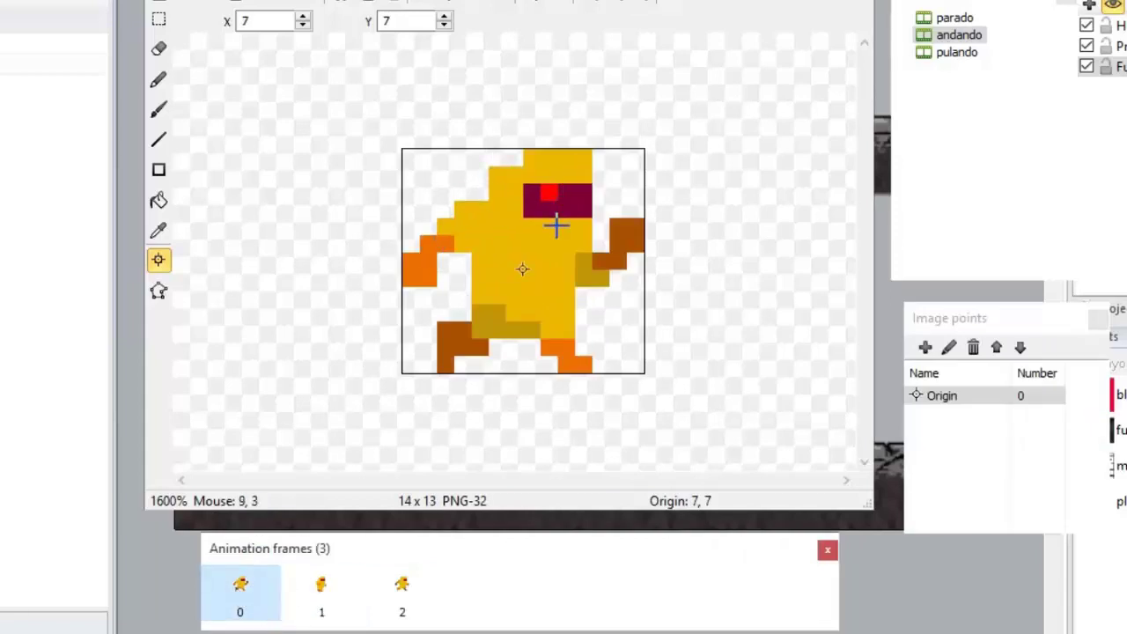
- Apply the parado animation's origin point to all of the player's animations and check it on each andando frame
click(957, 19)
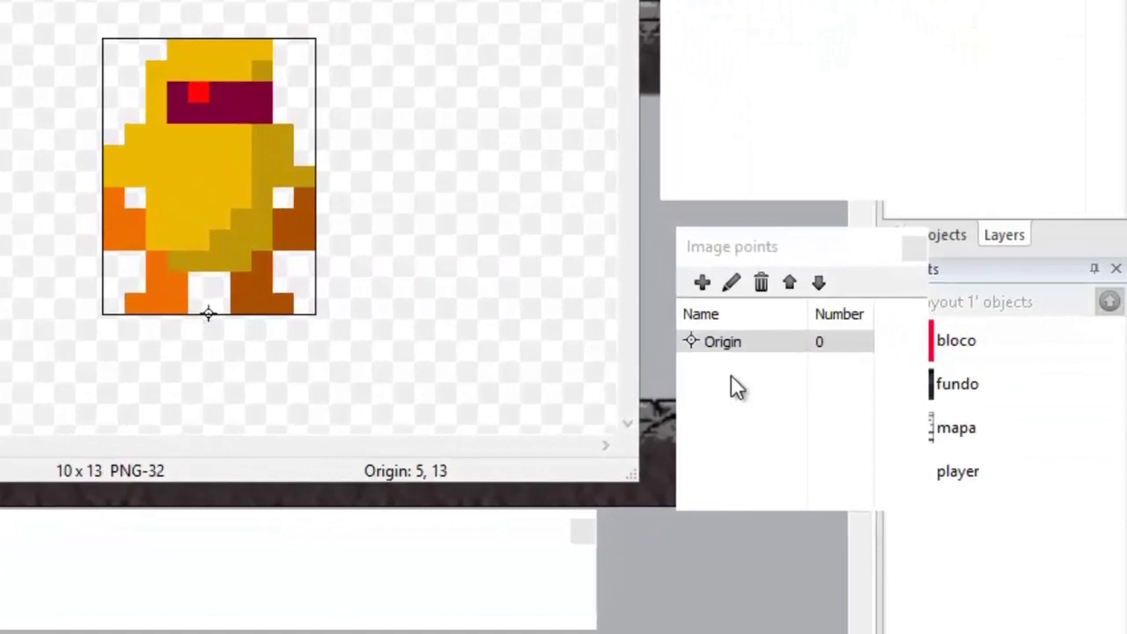
click(734, 348)
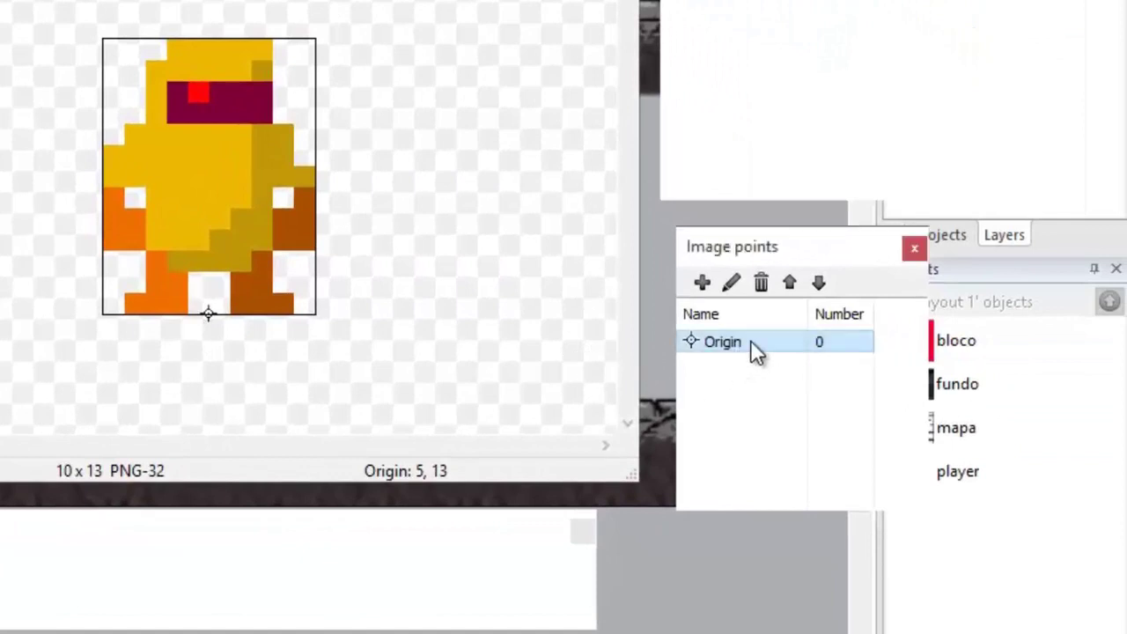
right_click(745, 346)
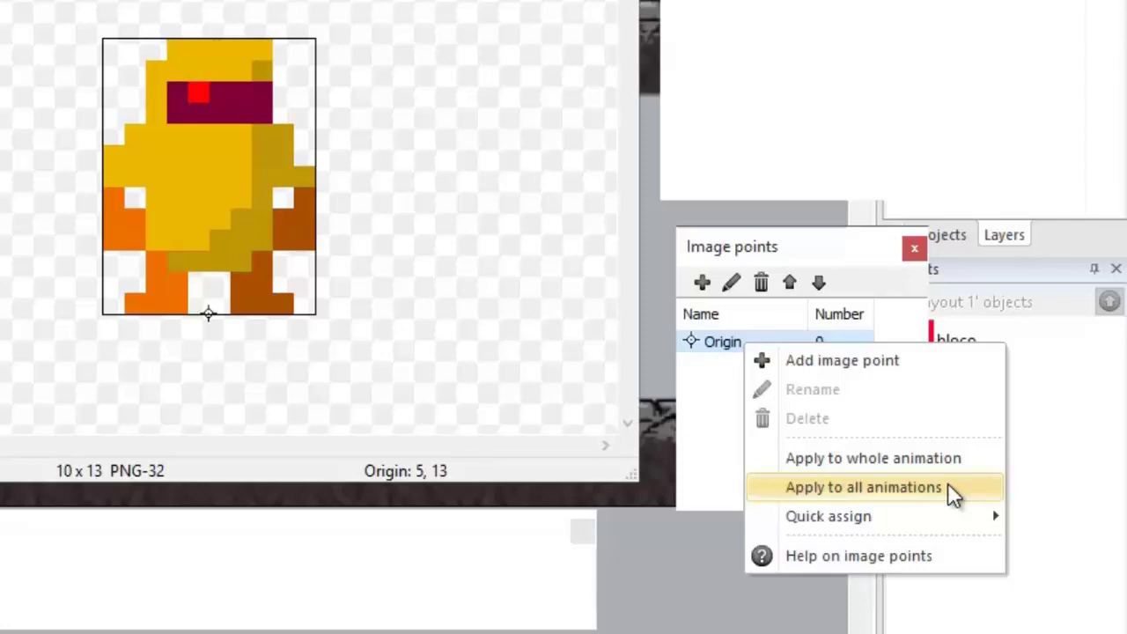
click(843, 487)
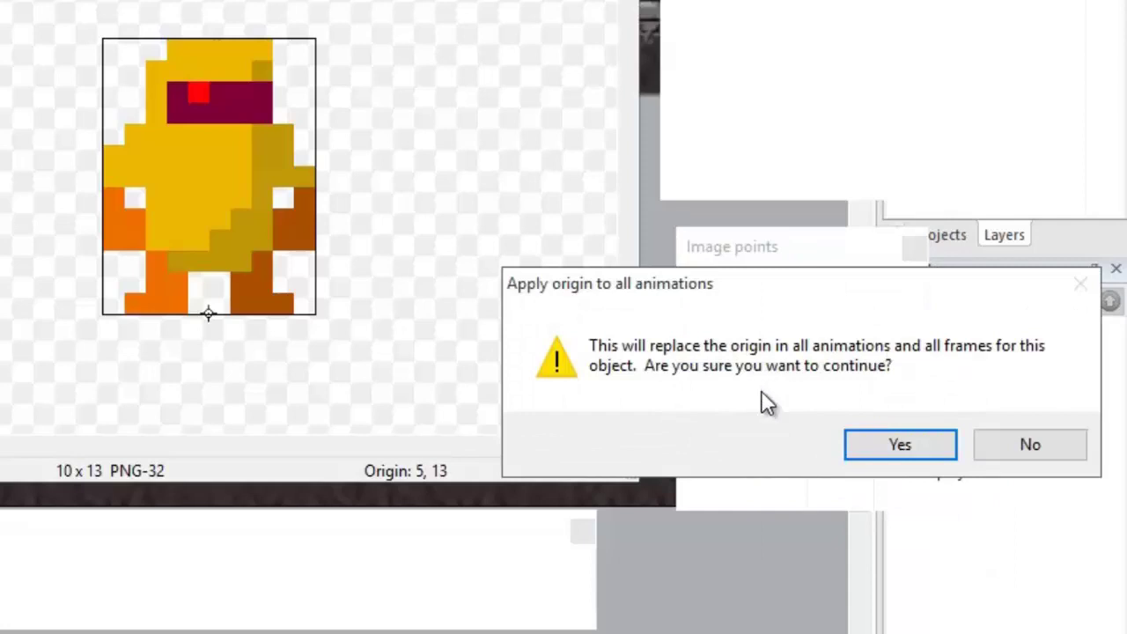
click(886, 451)
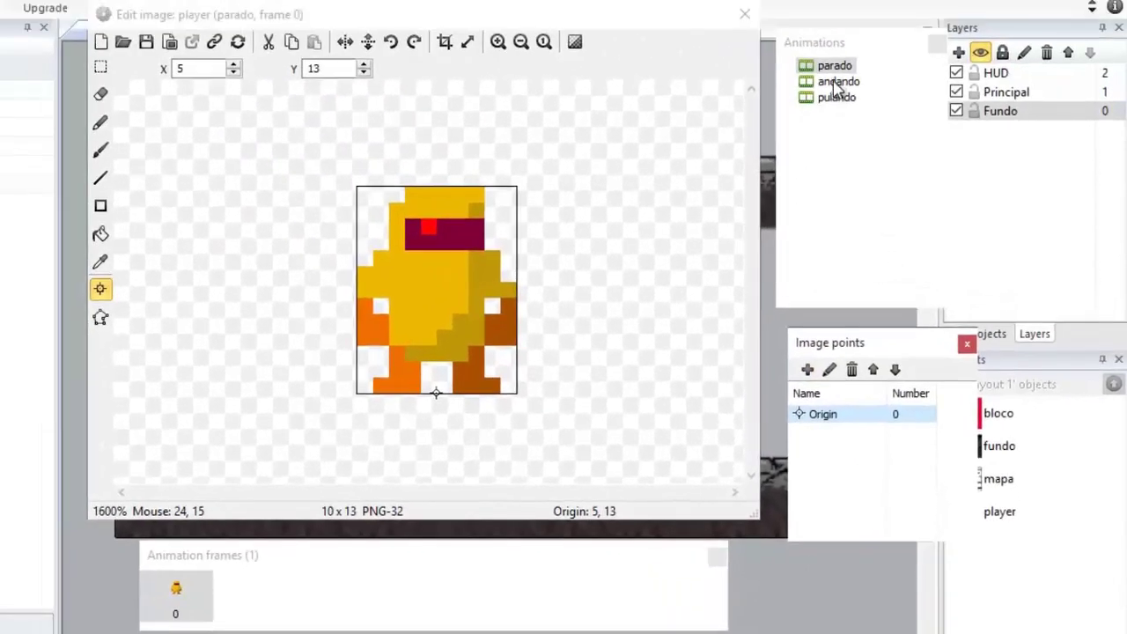
click(838, 81)
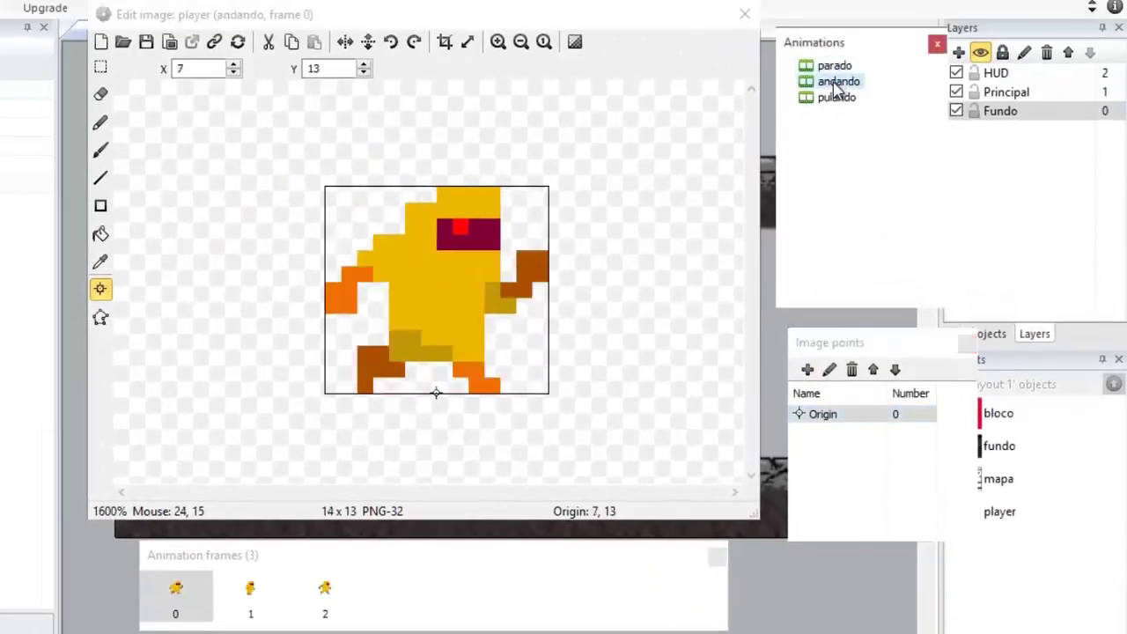
click(250, 590)
click(326, 594)
click(251, 591)
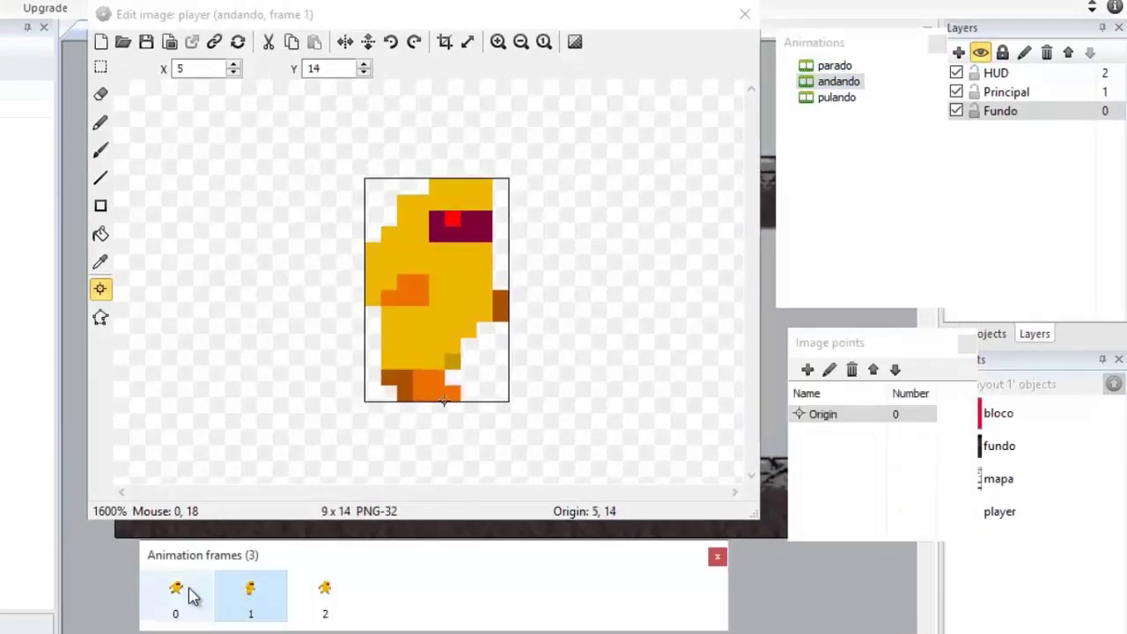
click(180, 594)
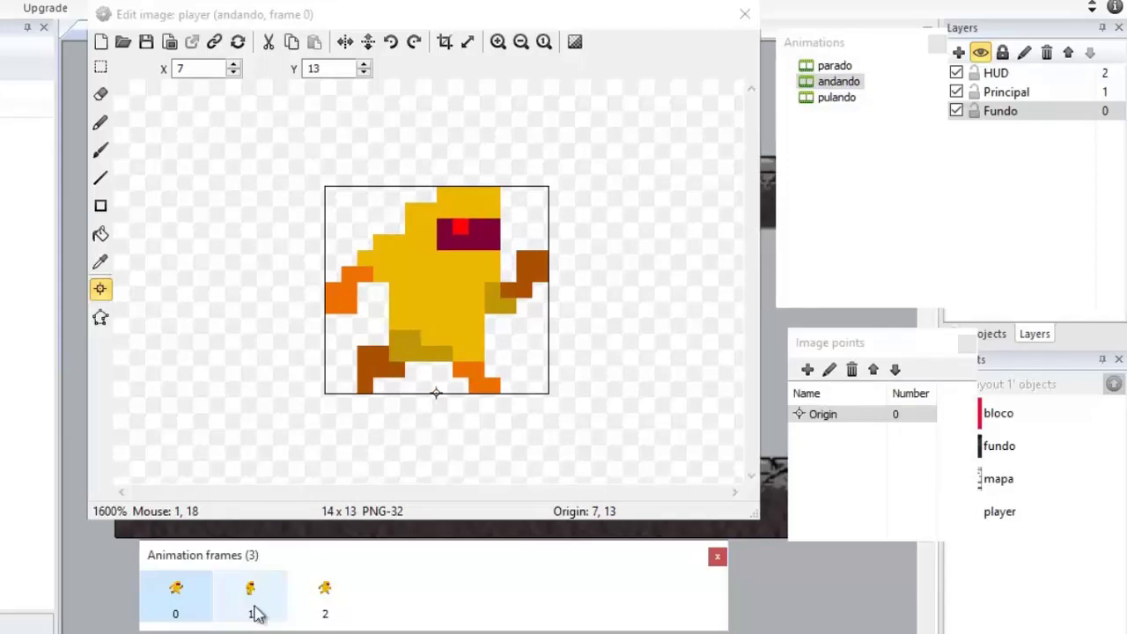
- Display the collision polygon and examine it on each of the three andando frames
click(100, 319)
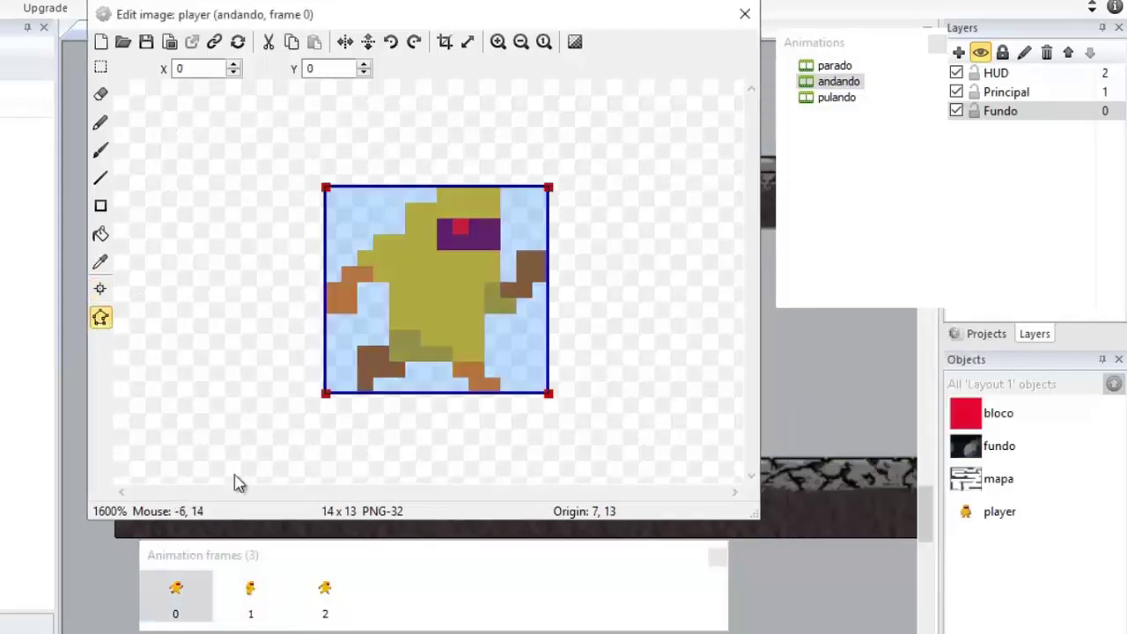
click(251, 594)
click(332, 602)
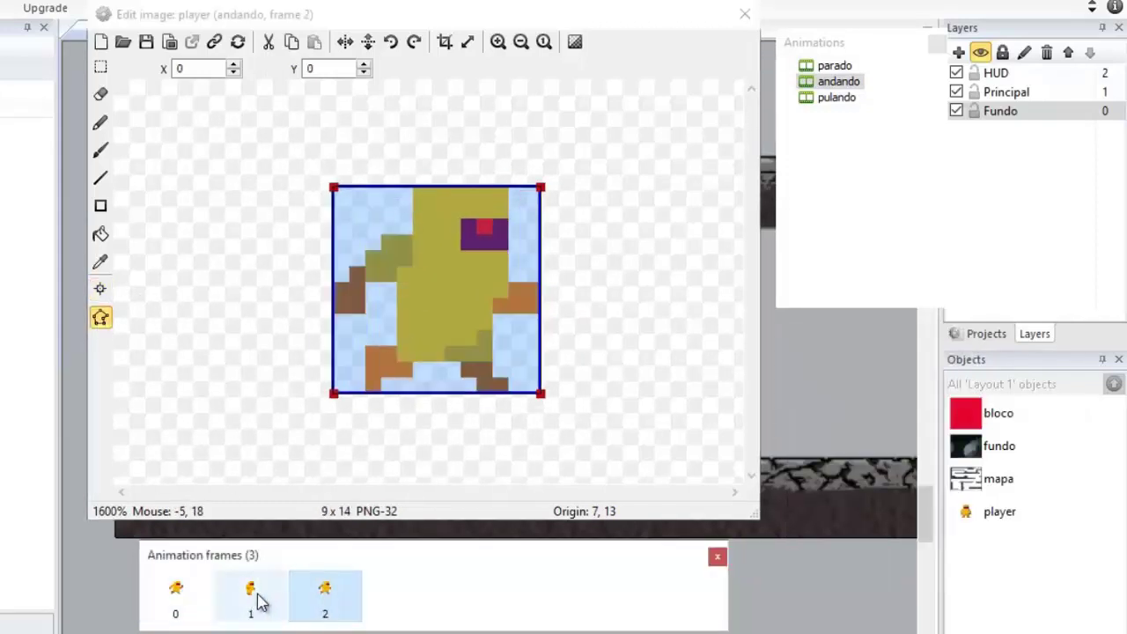
click(255, 593)
click(176, 588)
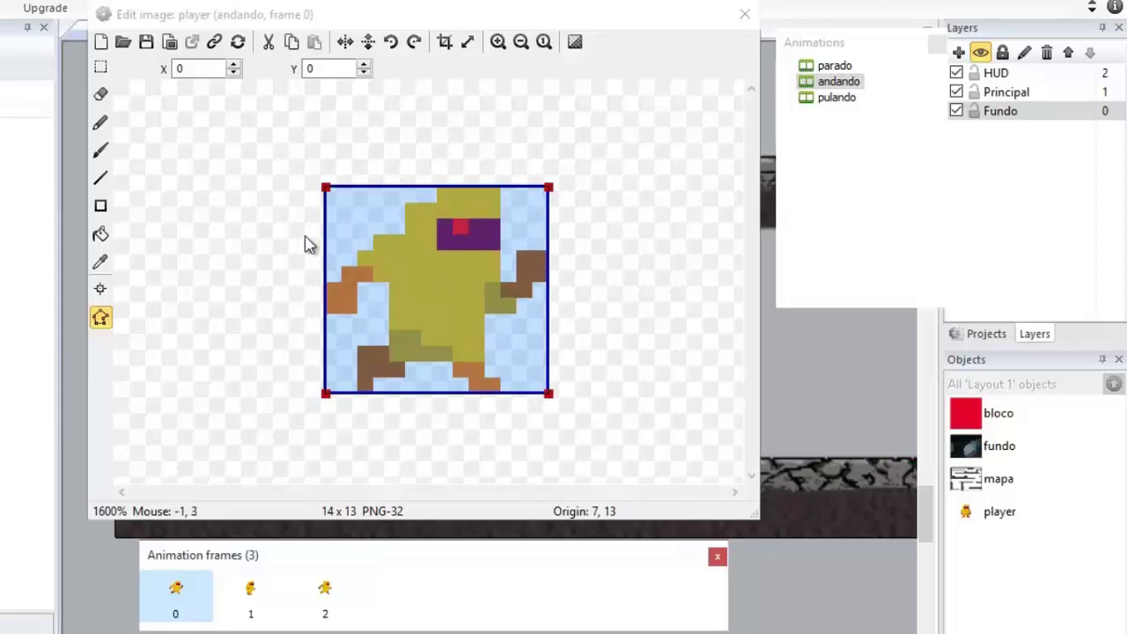
- Display the origin point and compare its position on andando frames 0 and 1
click(99, 290)
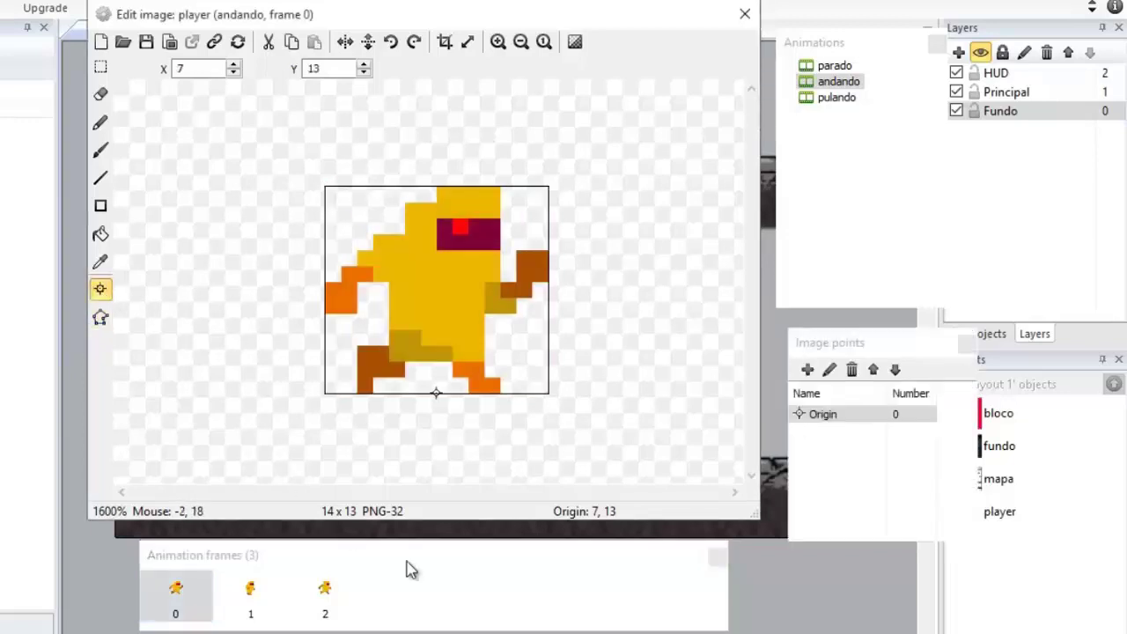
click(448, 560)
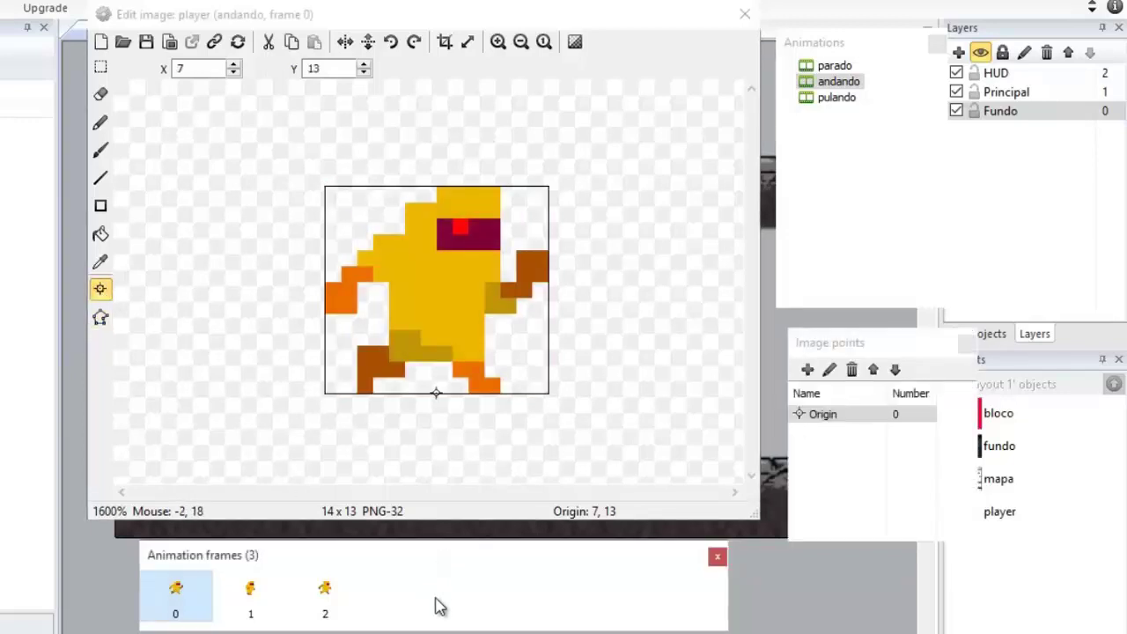
click(303, 595)
click(252, 593)
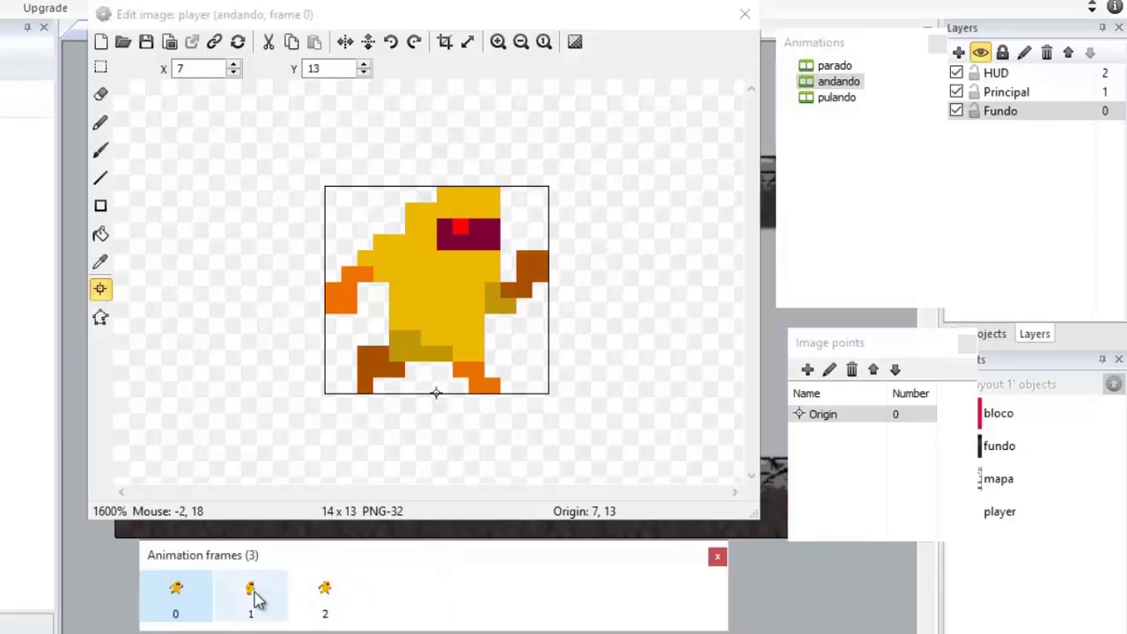
click(195, 597)
click(250, 590)
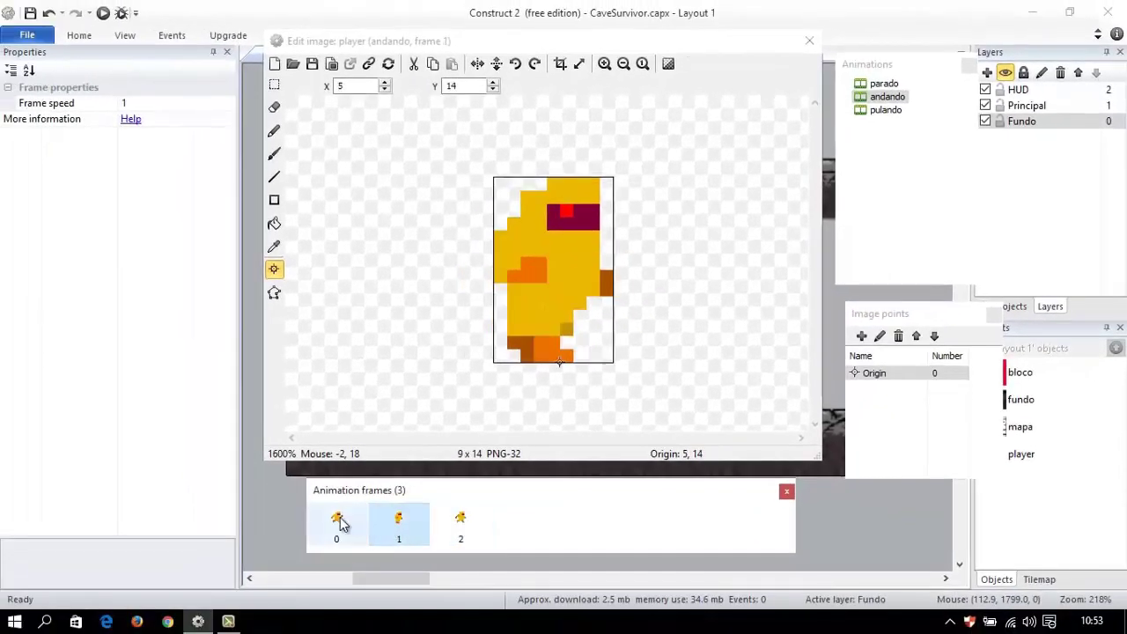
click(339, 523)
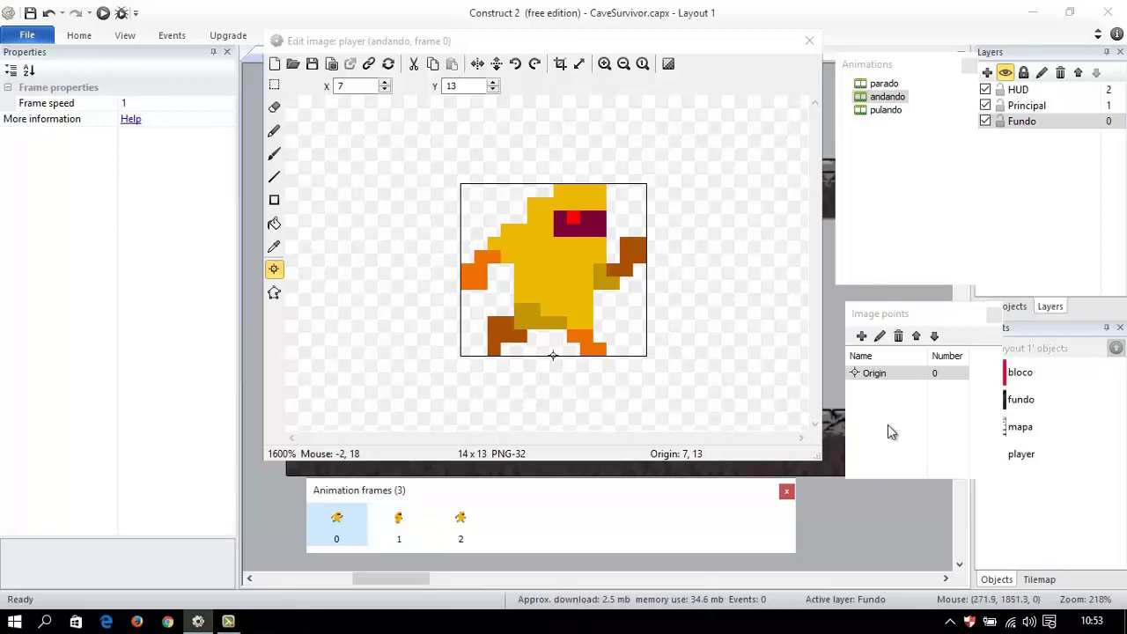
- Review the andando animation's Speed, Loop, Repeat count, Repeat to and Ping-pong properties
click(886, 97)
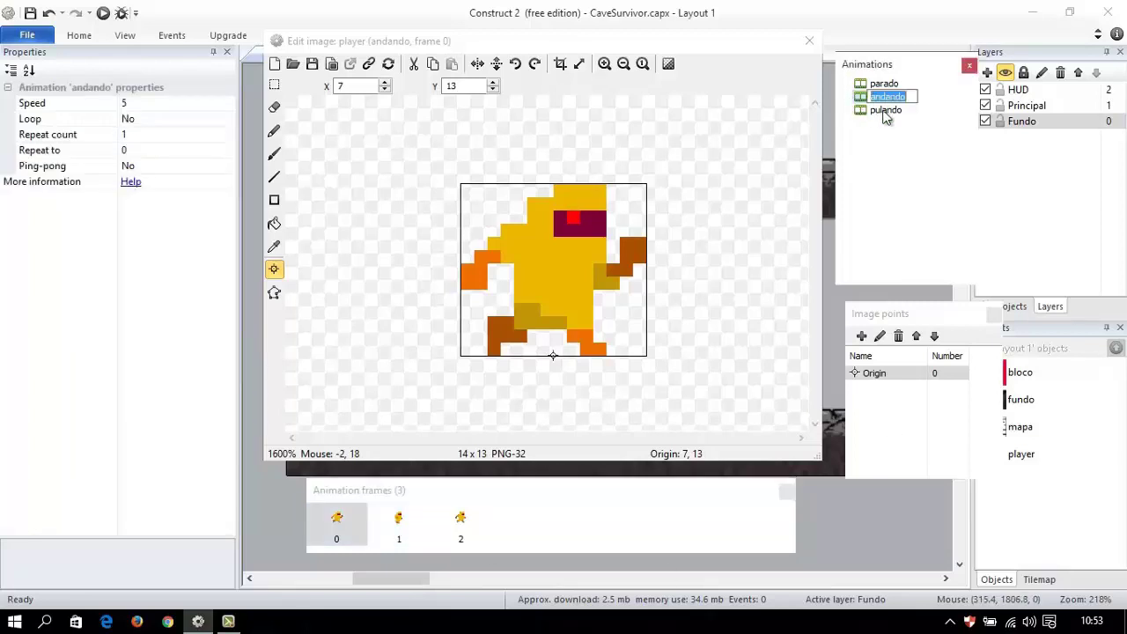
click(891, 142)
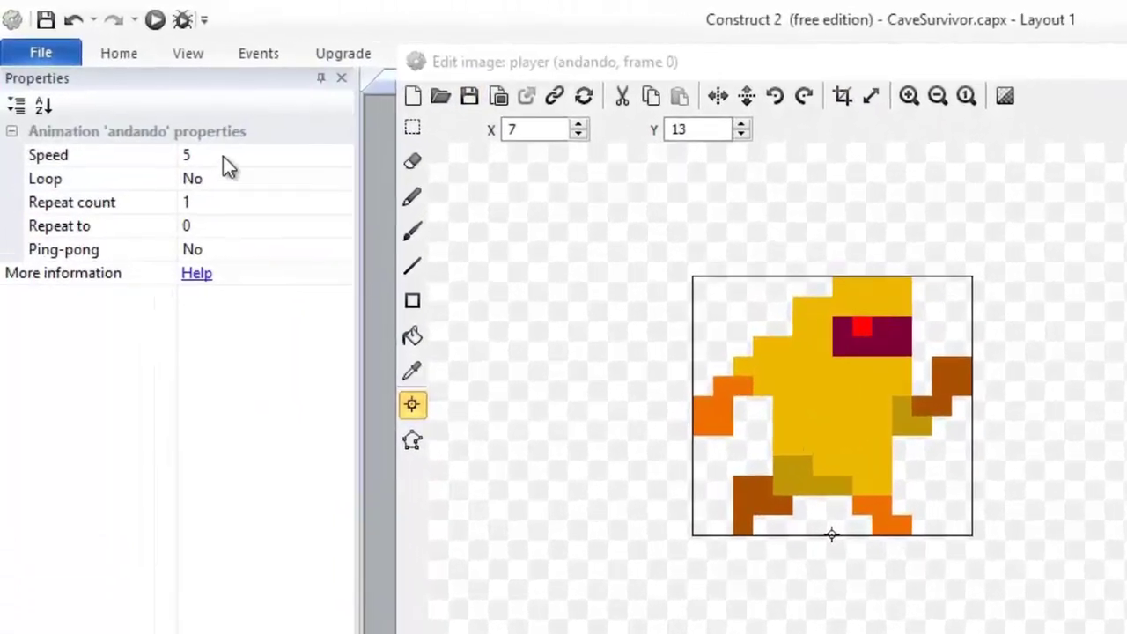
click(124, 103)
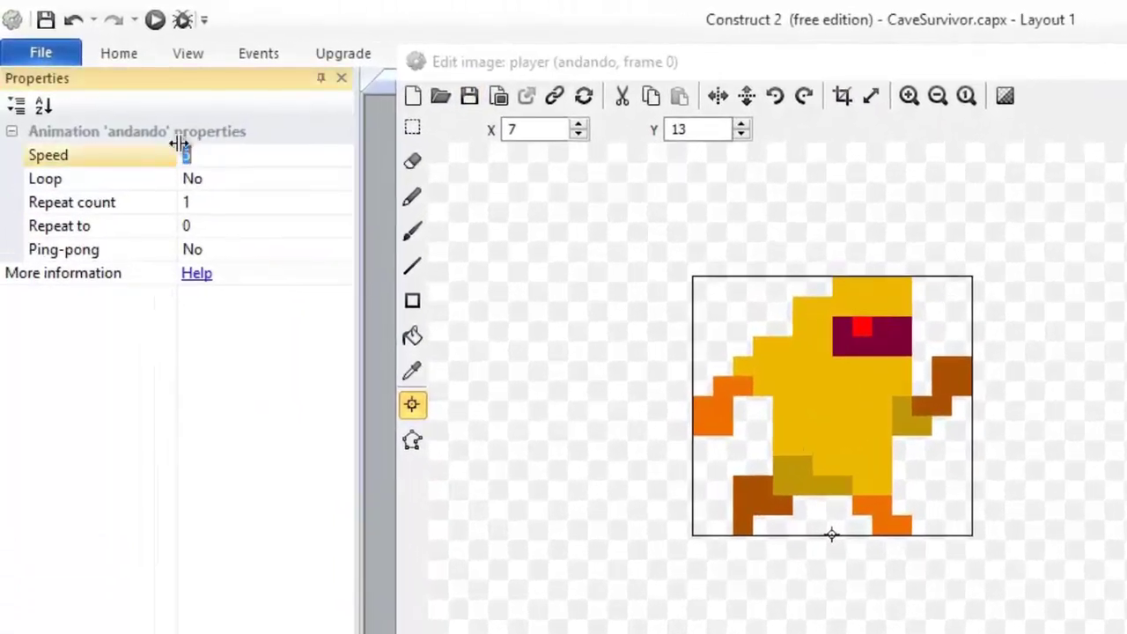
click(211, 181)
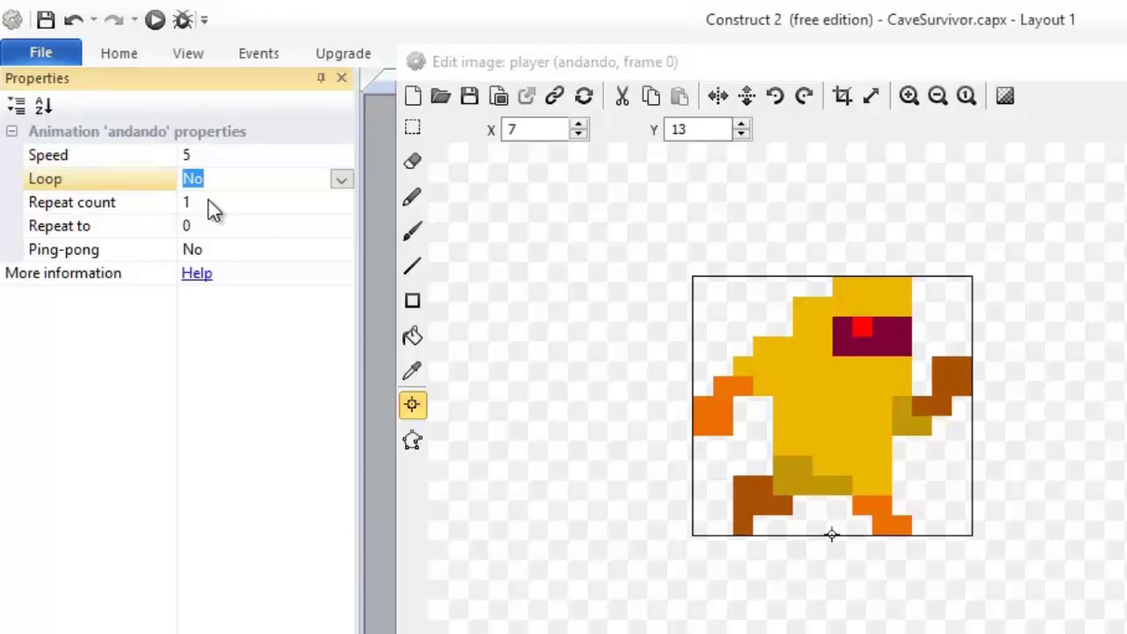
click(211, 206)
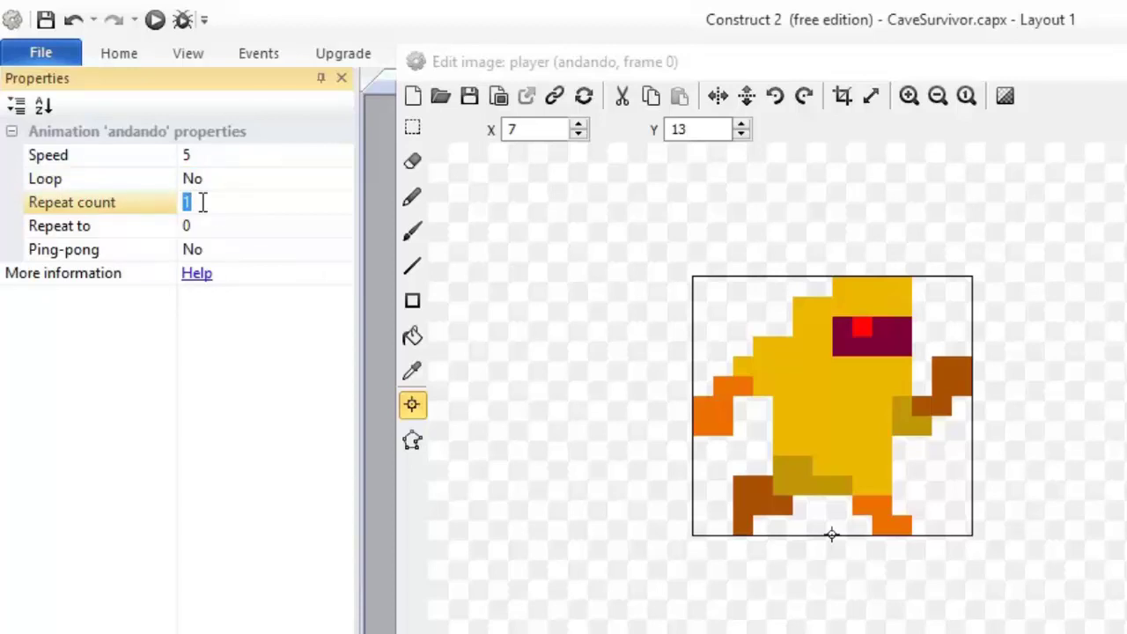
click(213, 228)
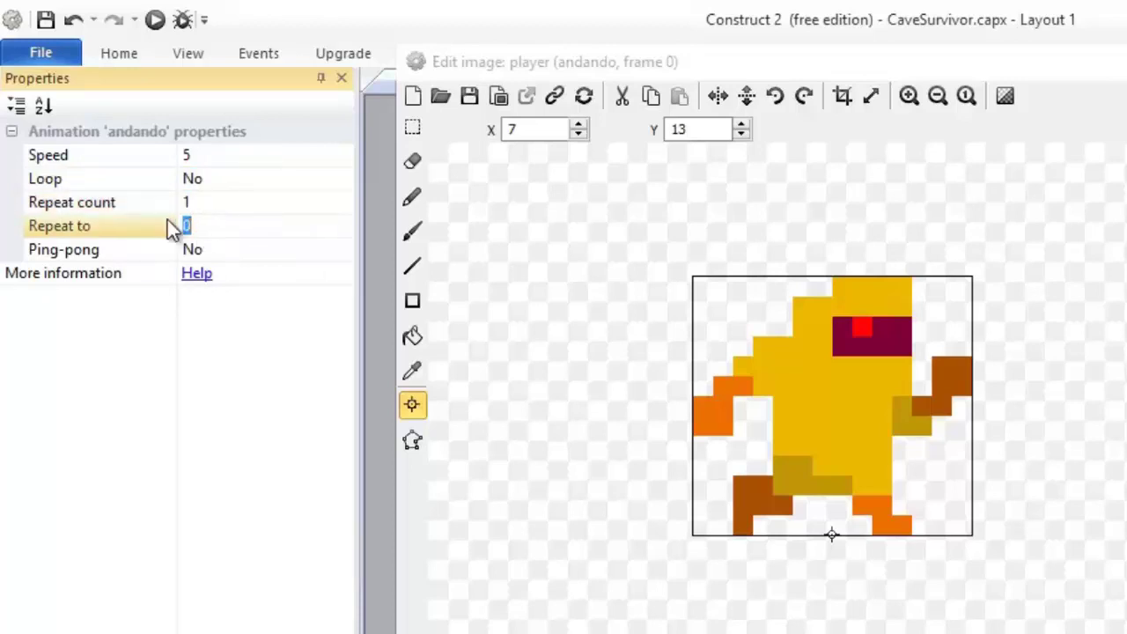
click(218, 250)
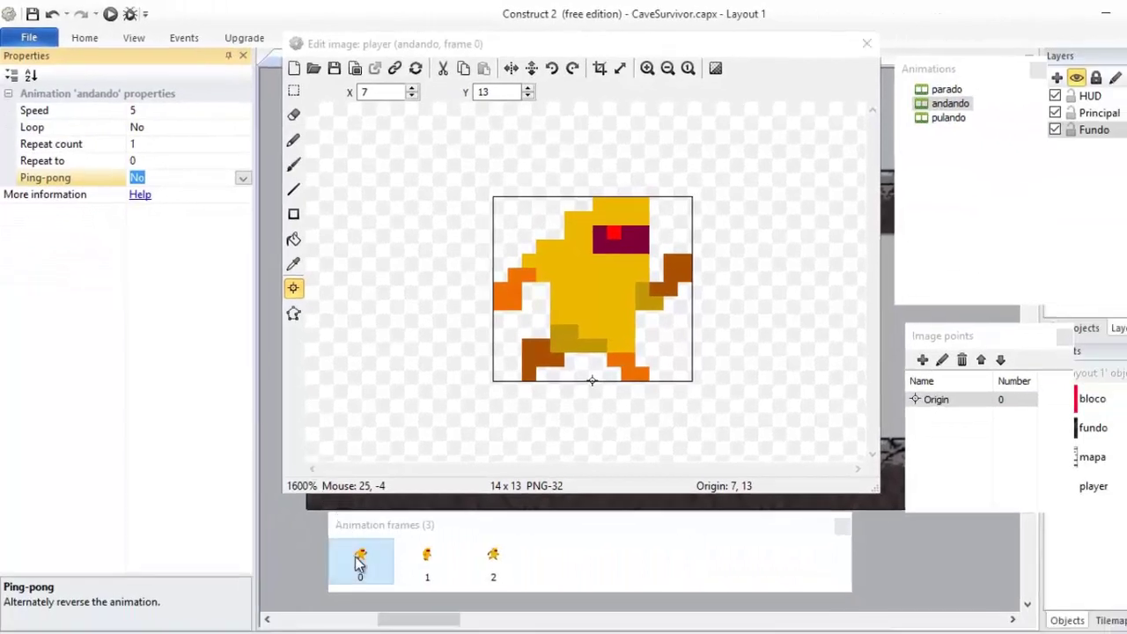
- Step through andando frames 0, 1 and 2 forward and backward to examine the back-and-forth walking order
click(360, 561)
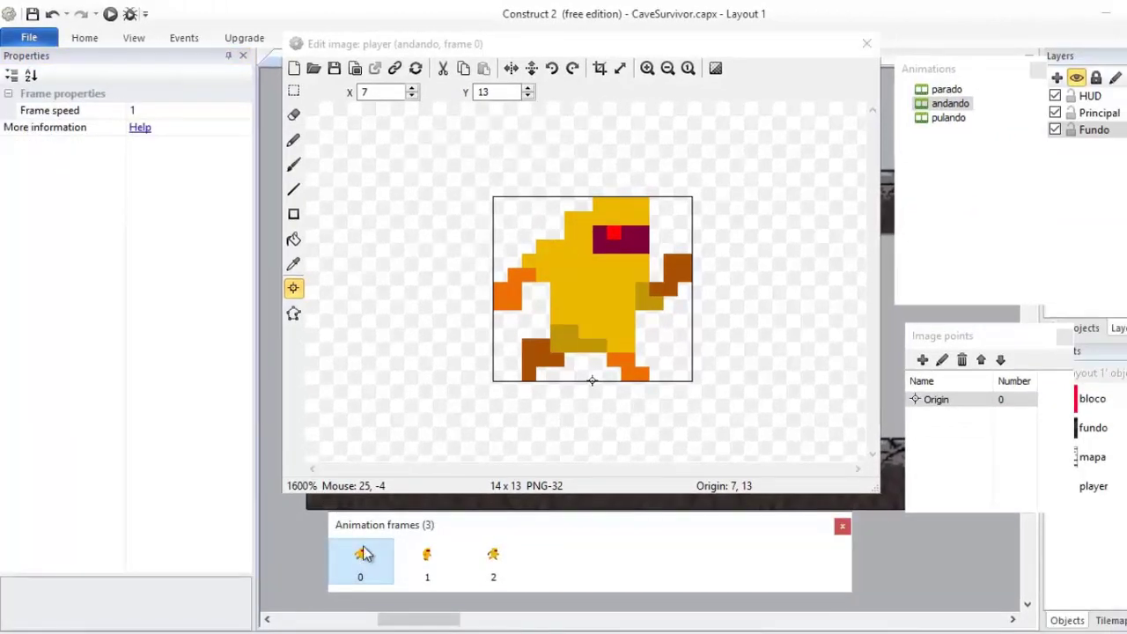
click(427, 558)
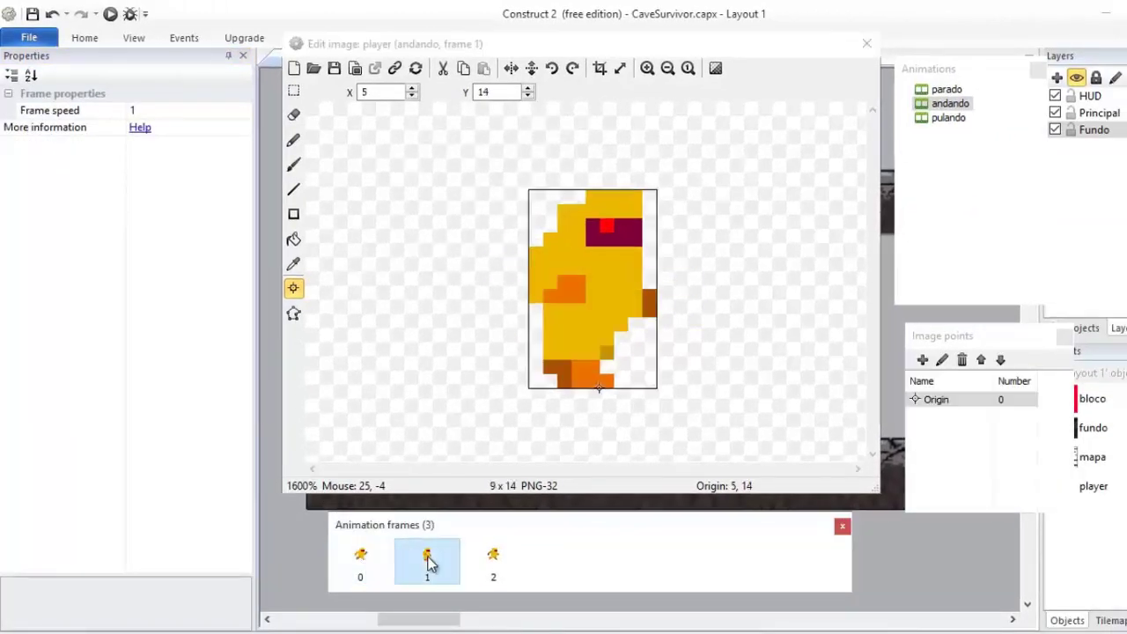
click(493, 561)
click(426, 564)
click(361, 563)
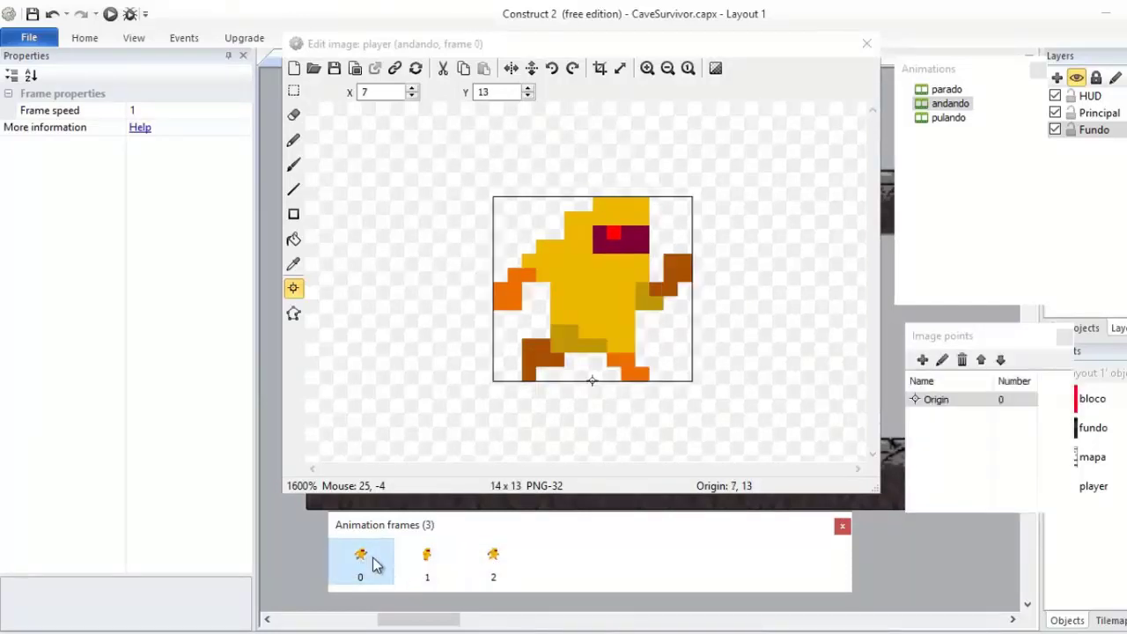
click(428, 563)
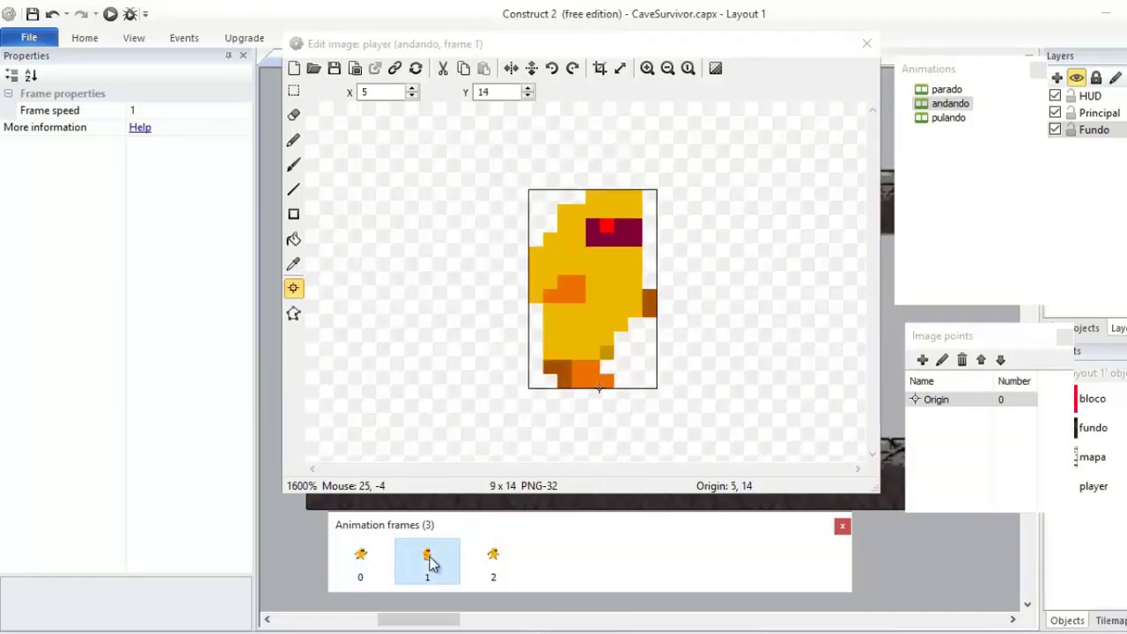
click(491, 563)
click(371, 562)
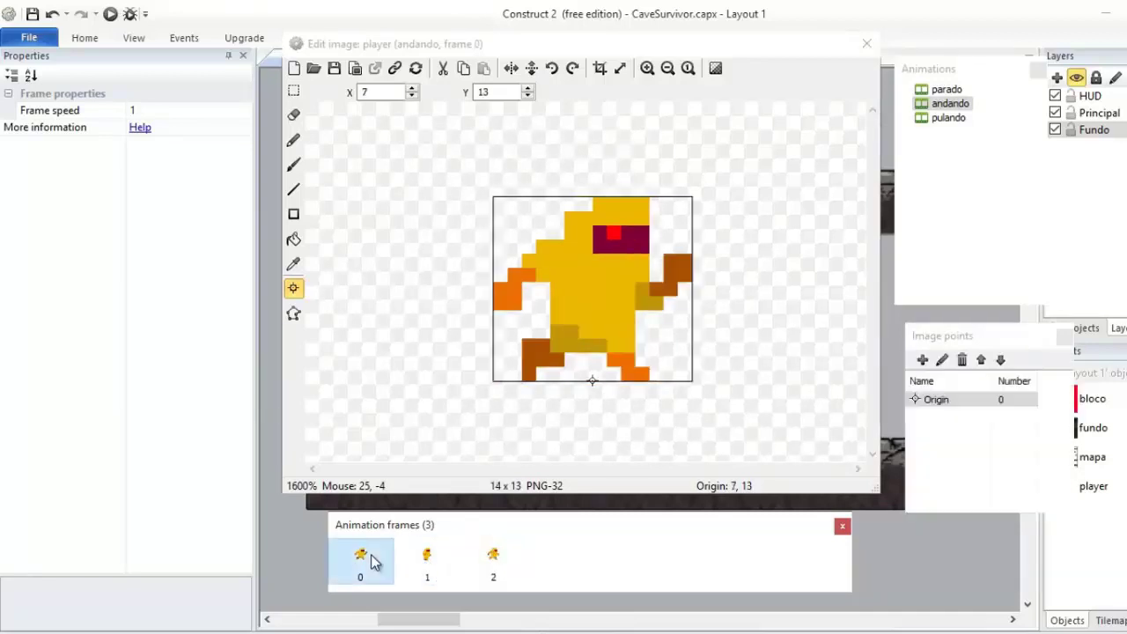
click(430, 566)
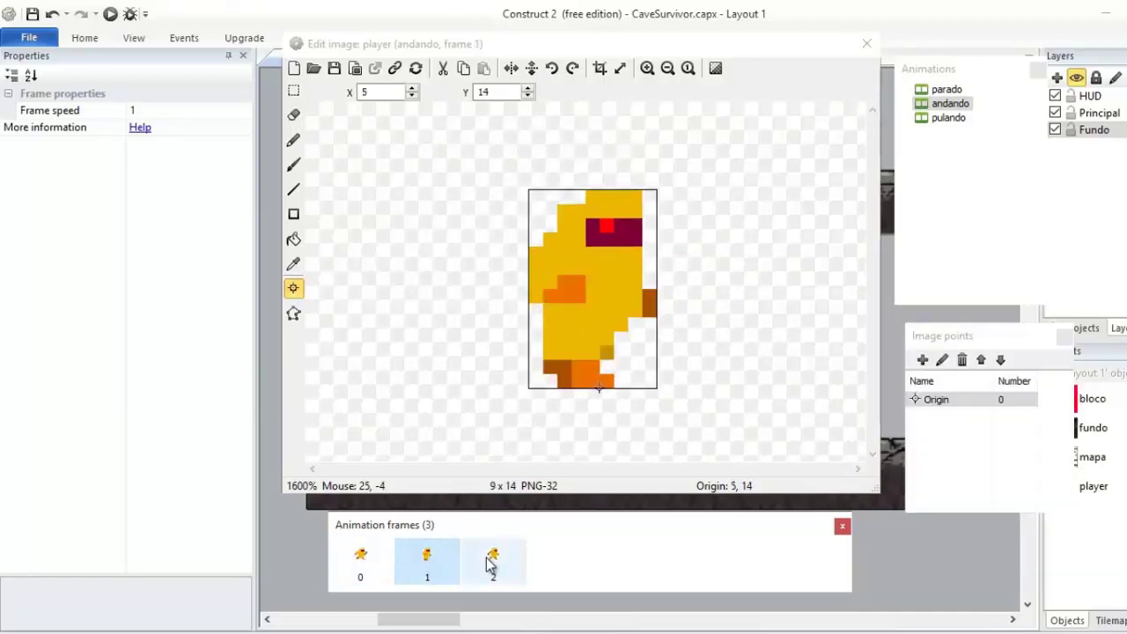
click(490, 566)
click(431, 571)
click(362, 565)
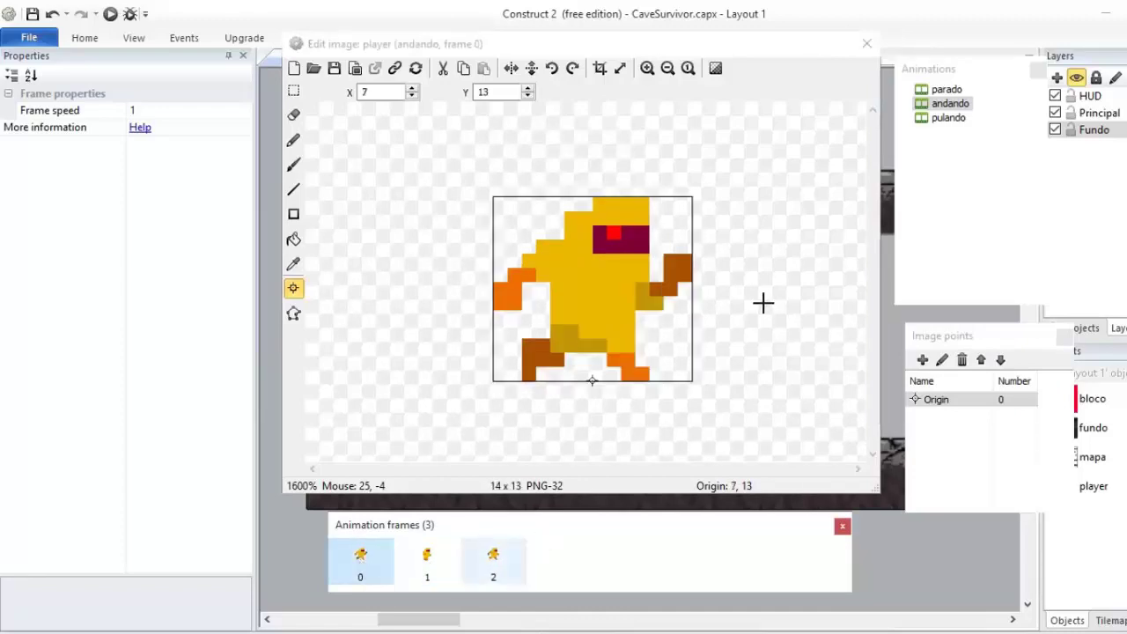
- Set both Loop and Ping-pong to Yes for the andando animation
click(950, 104)
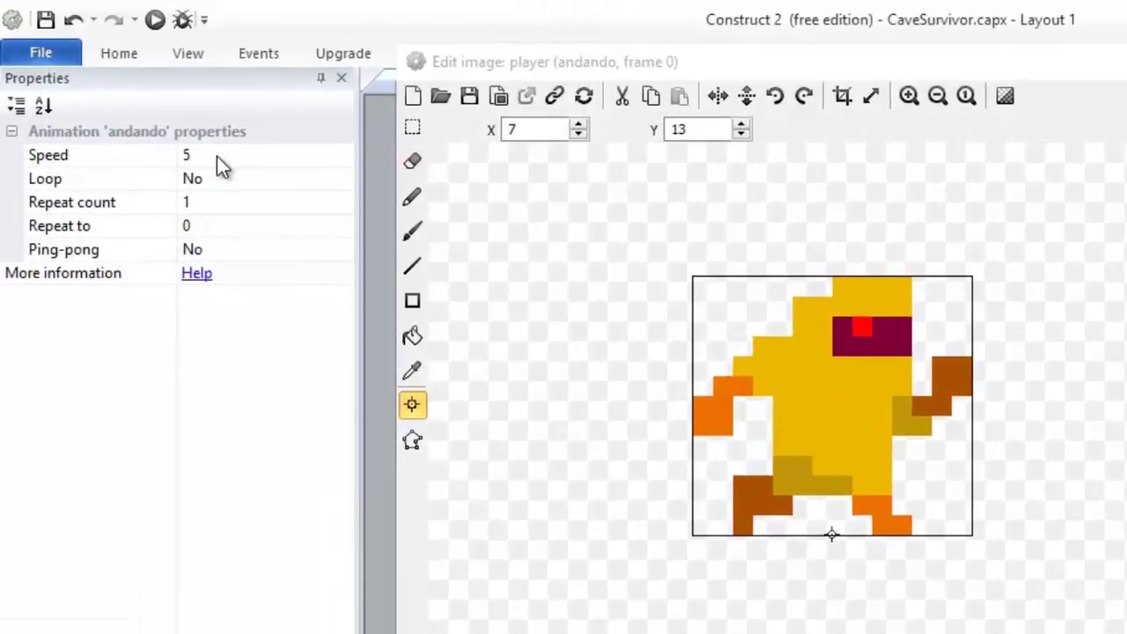
click(221, 155)
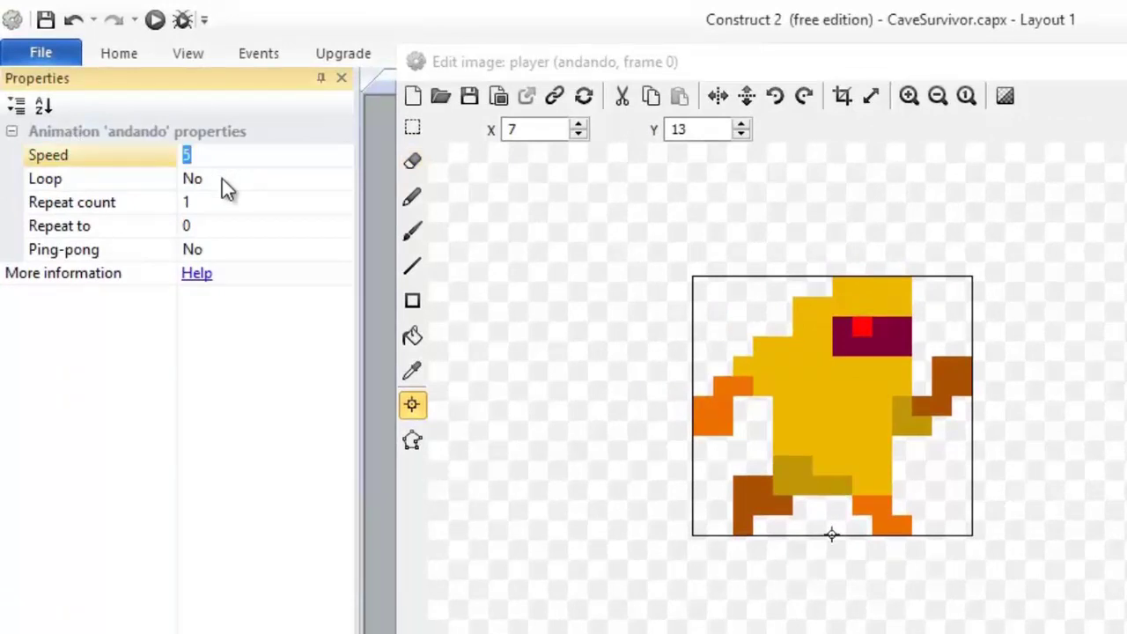
click(222, 179)
click(341, 178)
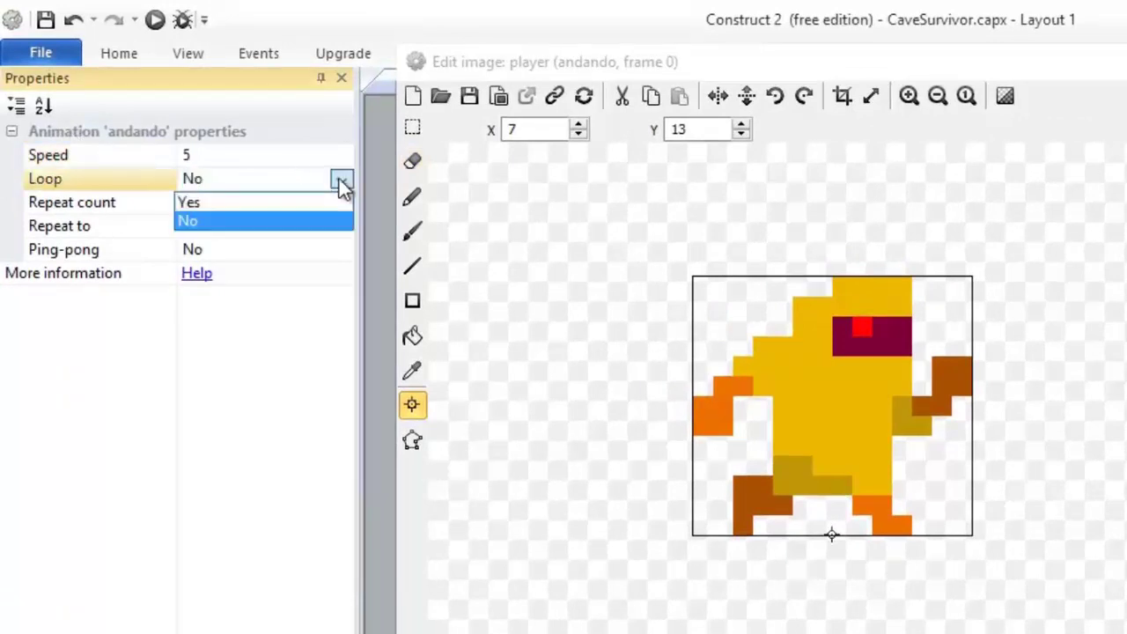
click(264, 202)
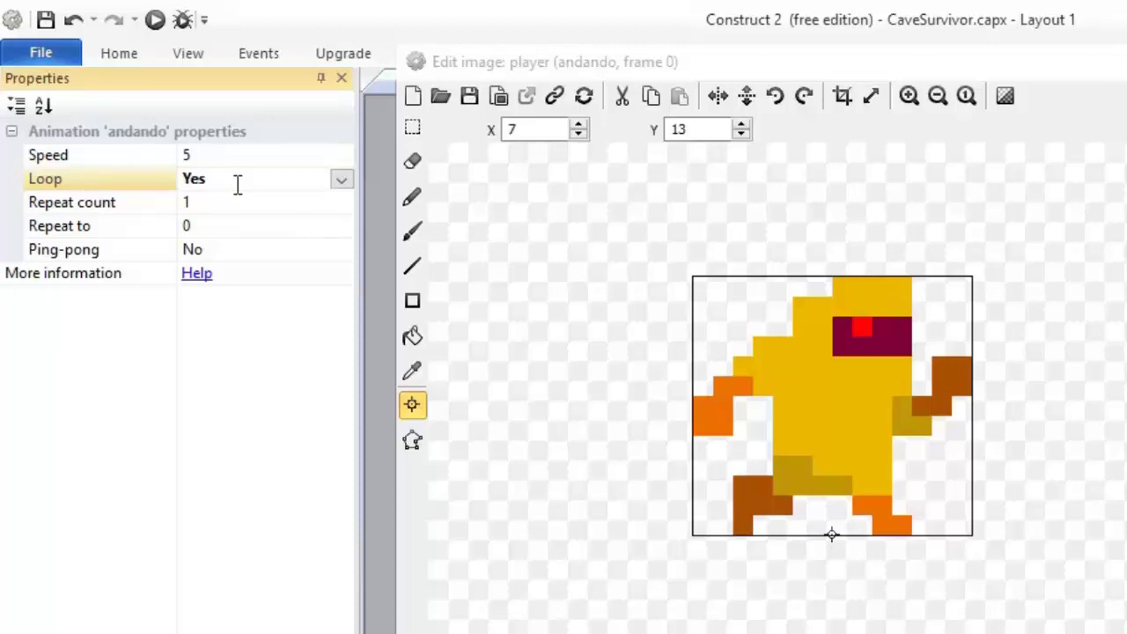
click(209, 250)
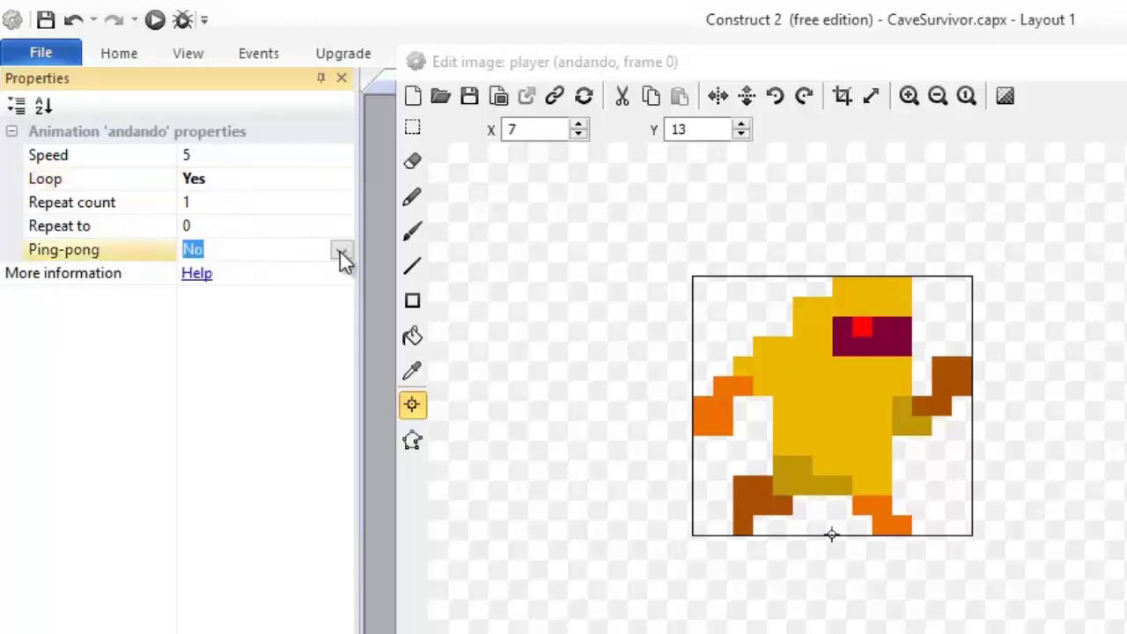
click(341, 250)
click(278, 270)
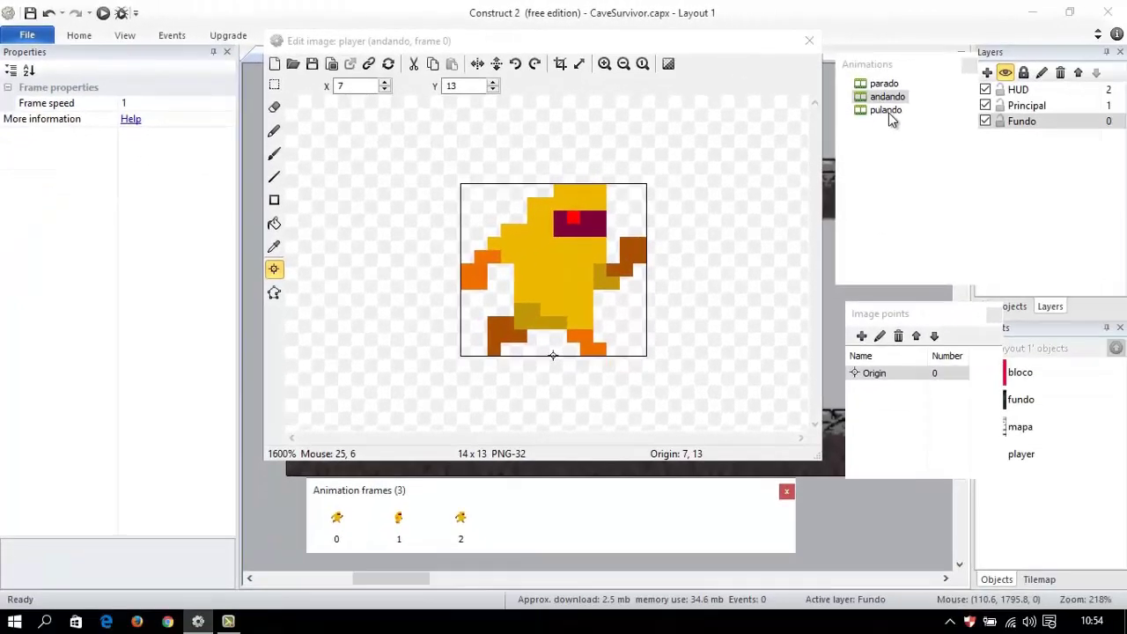
- Import andando0.png as a frame of the pulando animation and delete its blank first frame
click(886, 110)
click(423, 525)
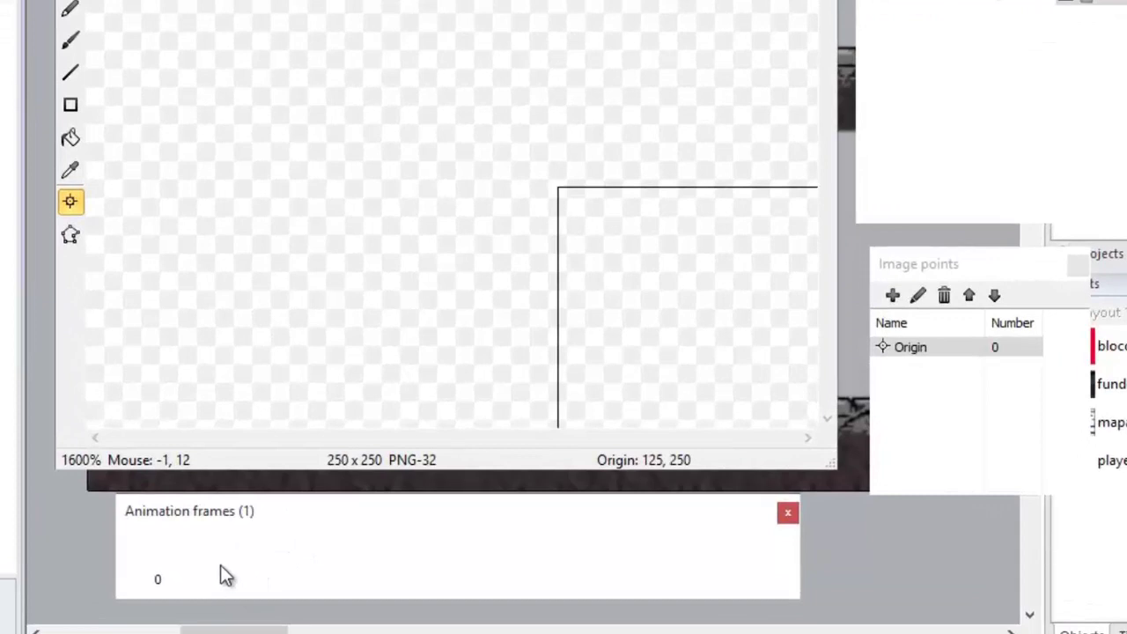
right_click(289, 573)
mouse_move(419, 495)
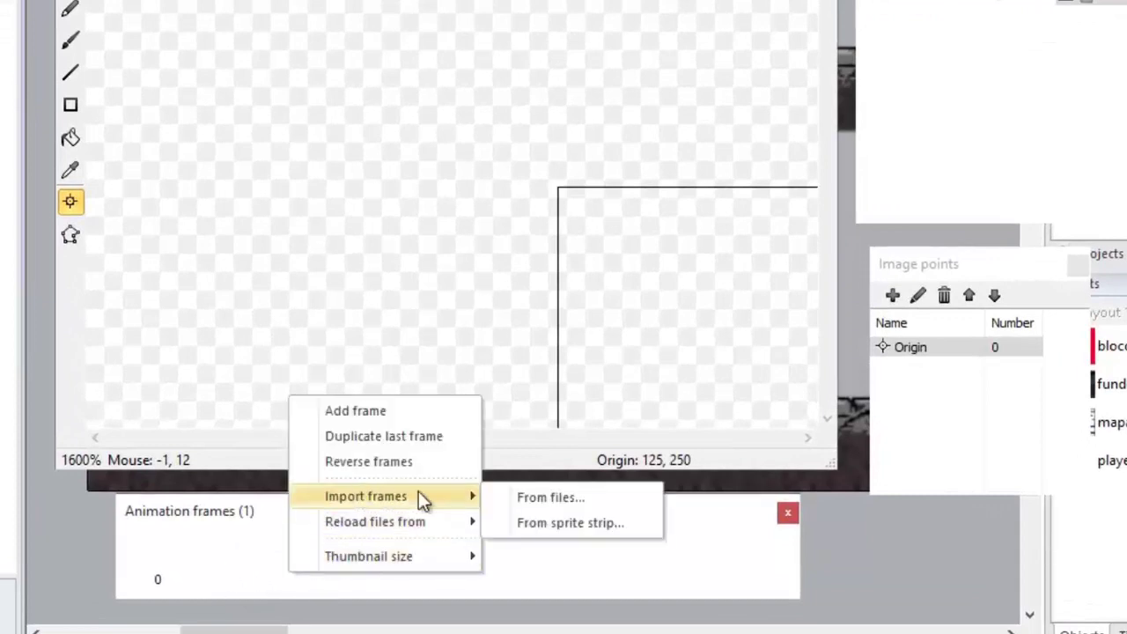
click(553, 500)
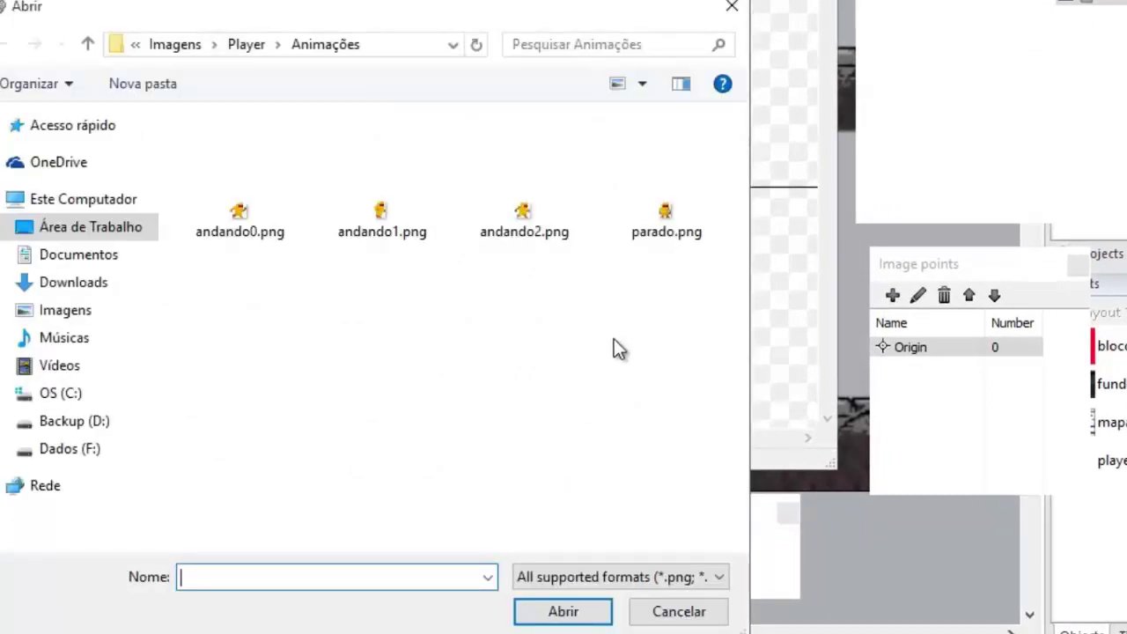
click(239, 218)
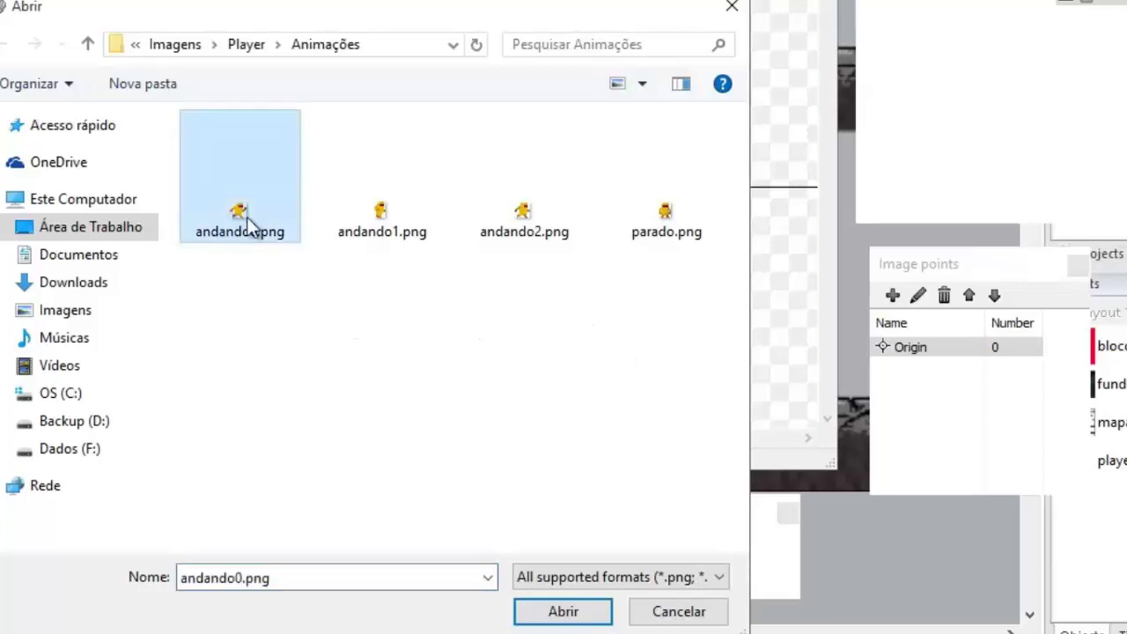
double_click(242, 218)
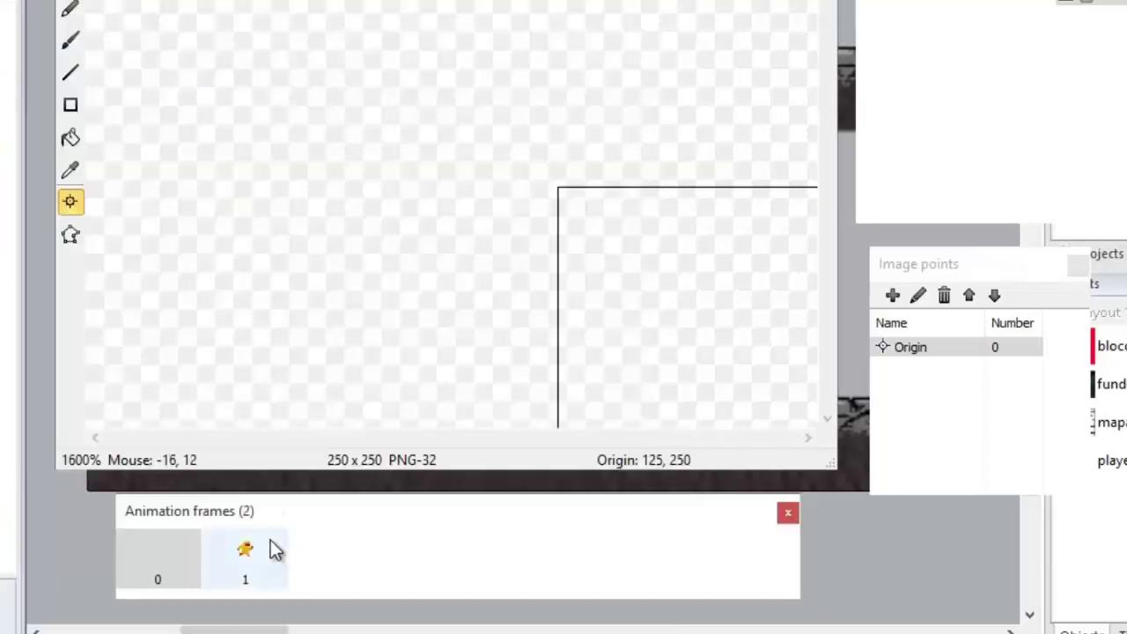
key(Delete)
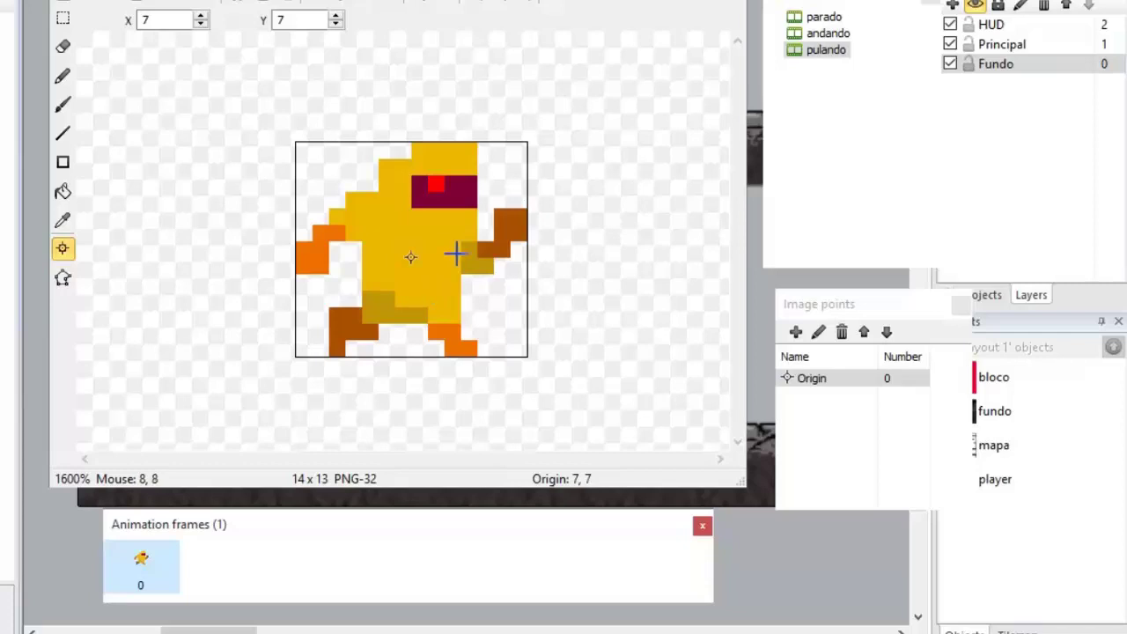
- Apply the parado frame's origin to all player animations, check it on pulando, and close the image editor
click(64, 280)
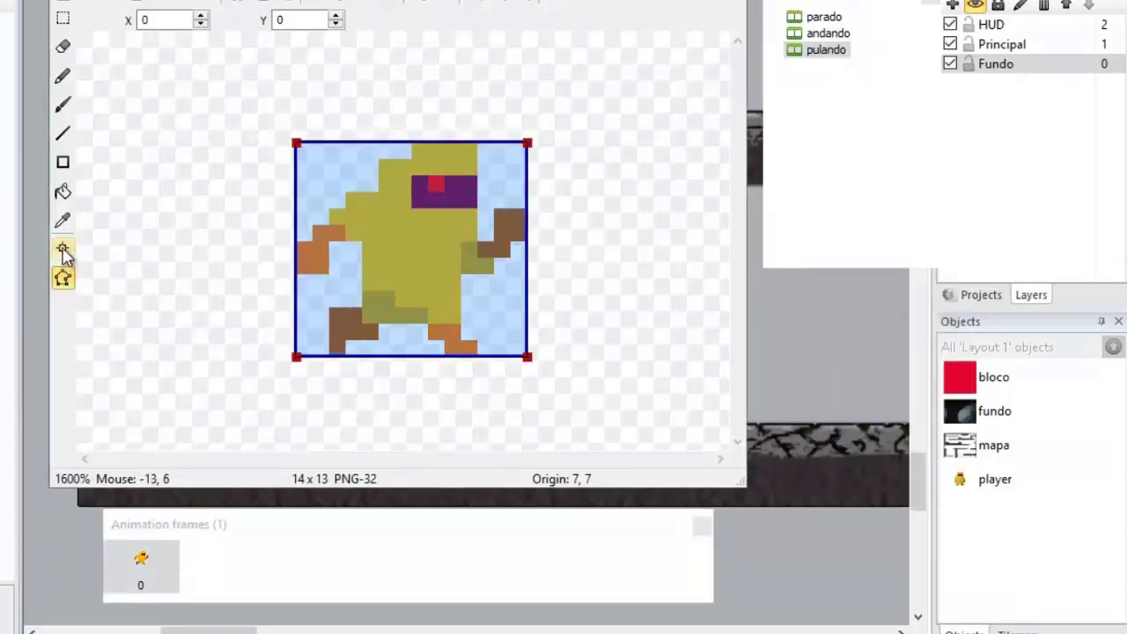
click(63, 250)
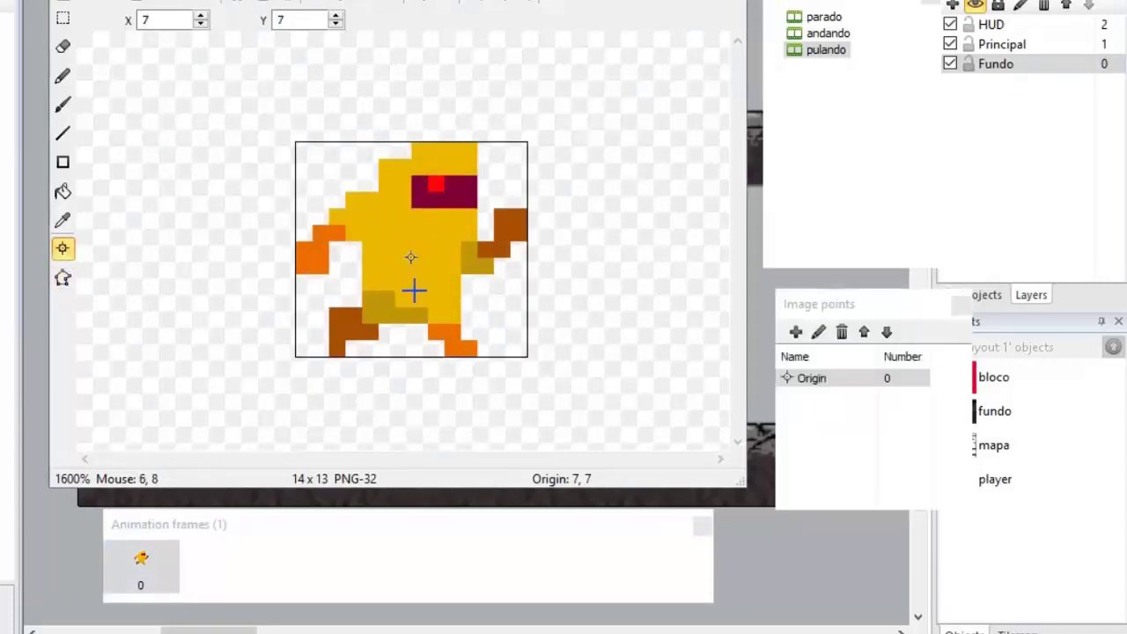
click(826, 18)
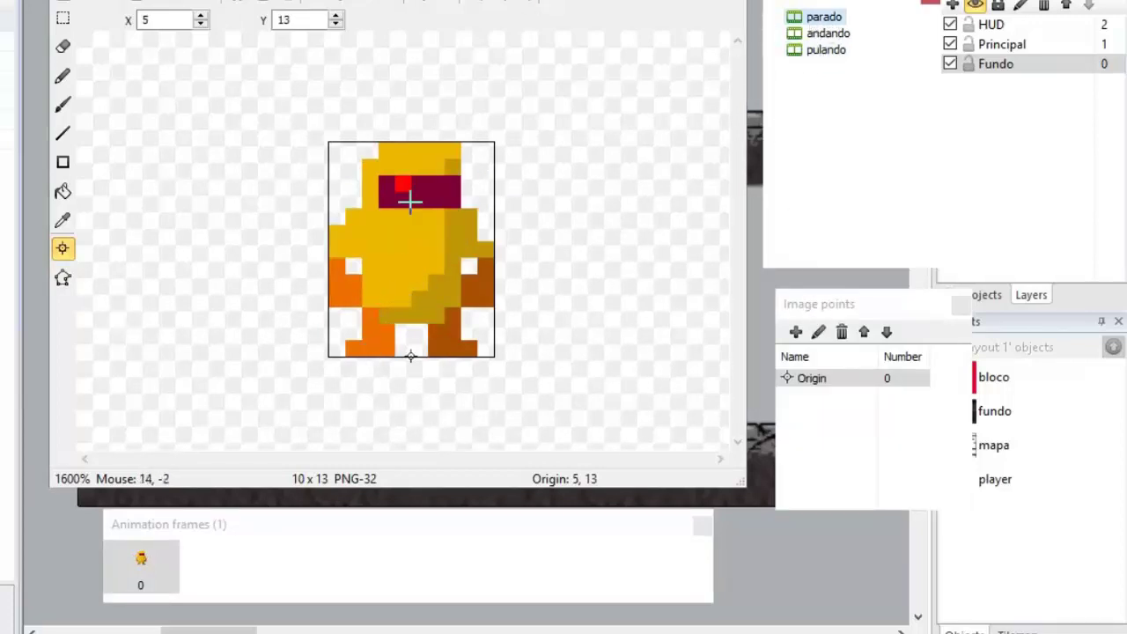
click(827, 387)
right_click(828, 387)
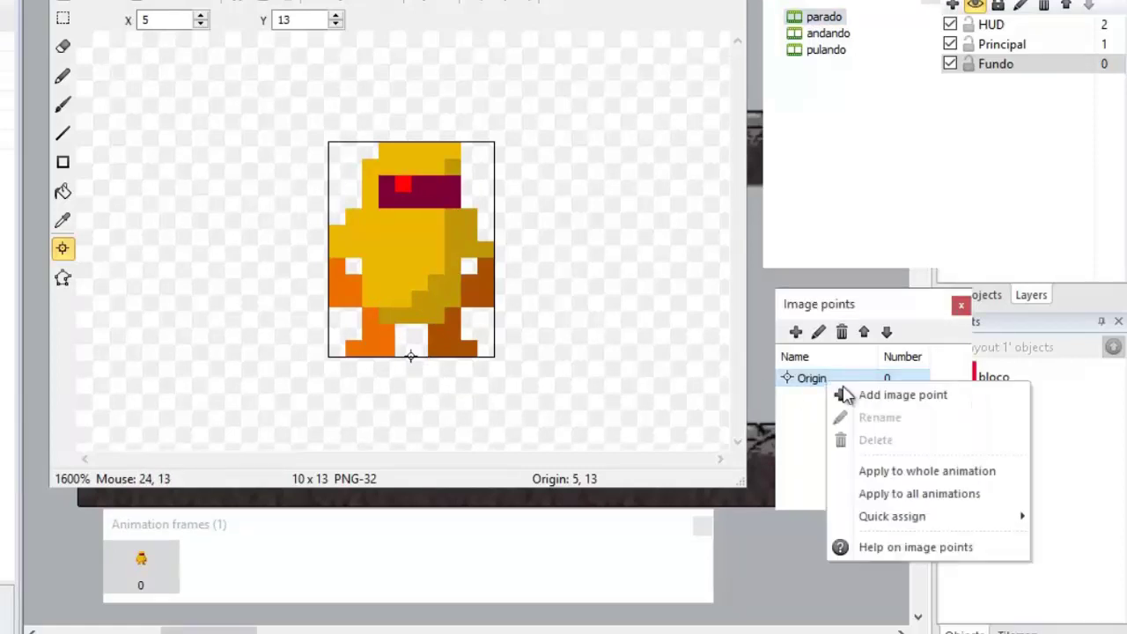
click(930, 494)
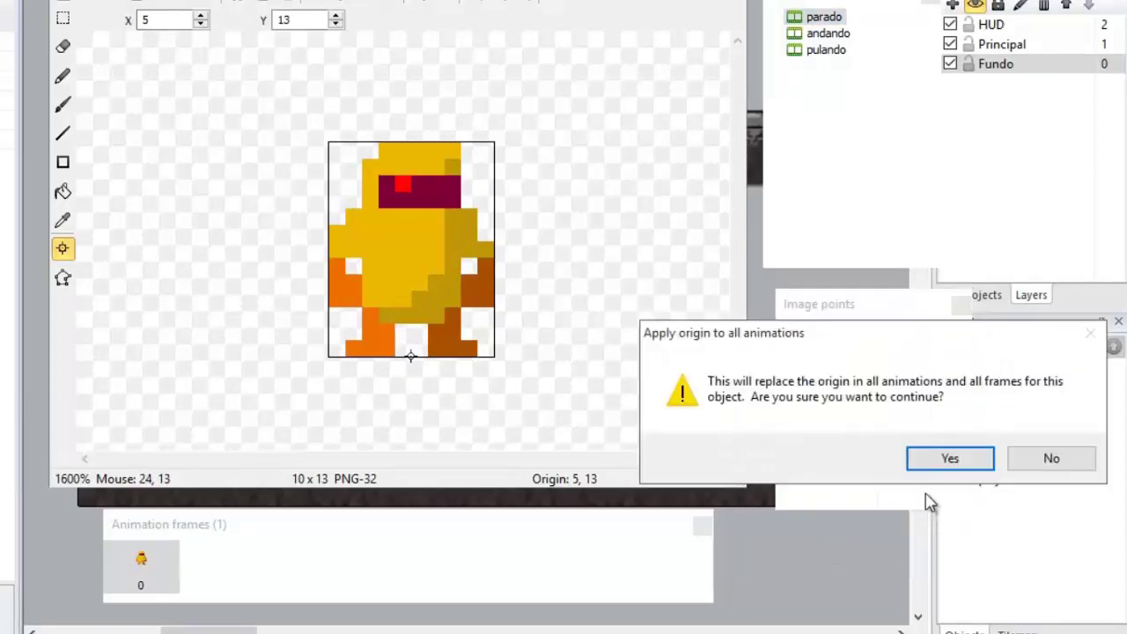
click(949, 458)
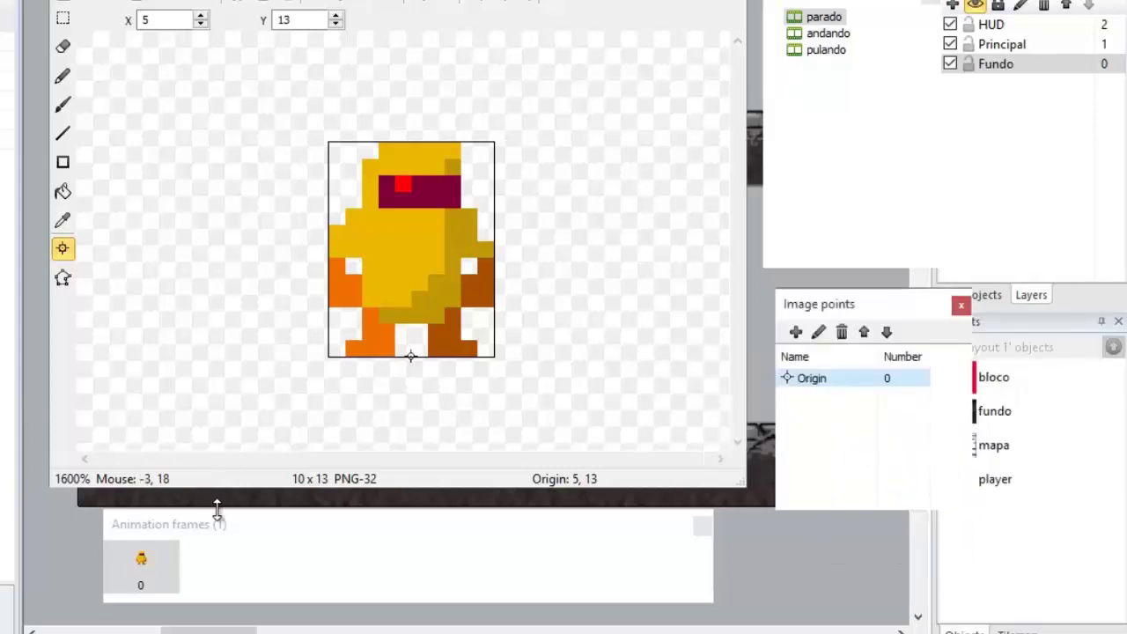
click(820, 51)
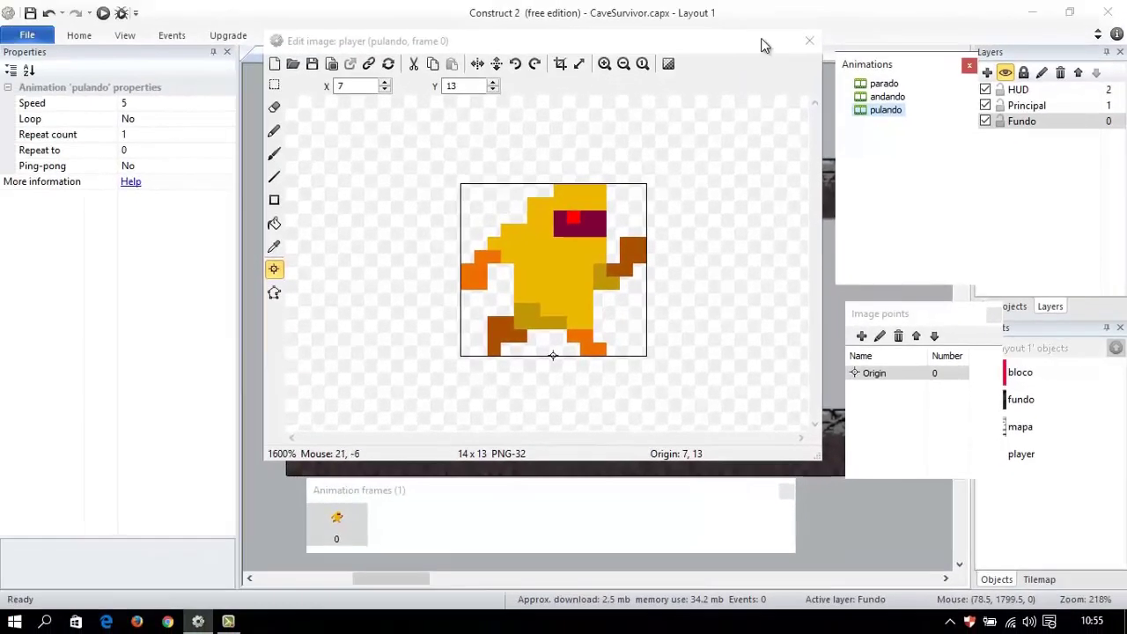
click(810, 41)
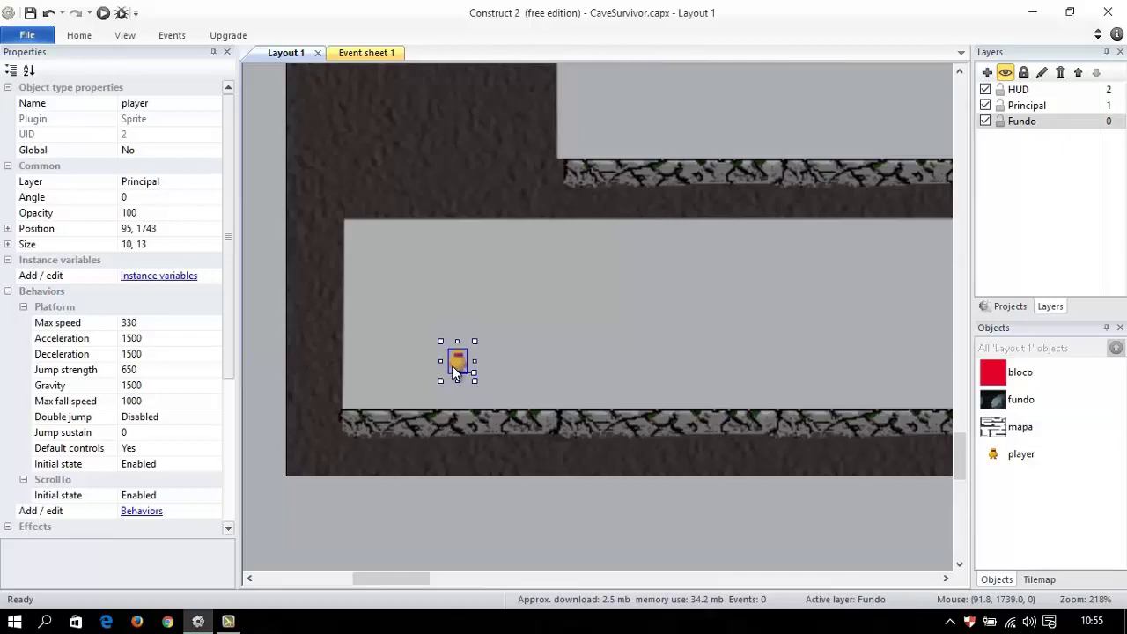
- Insert a Keyboard object into the project
click(264, 203)
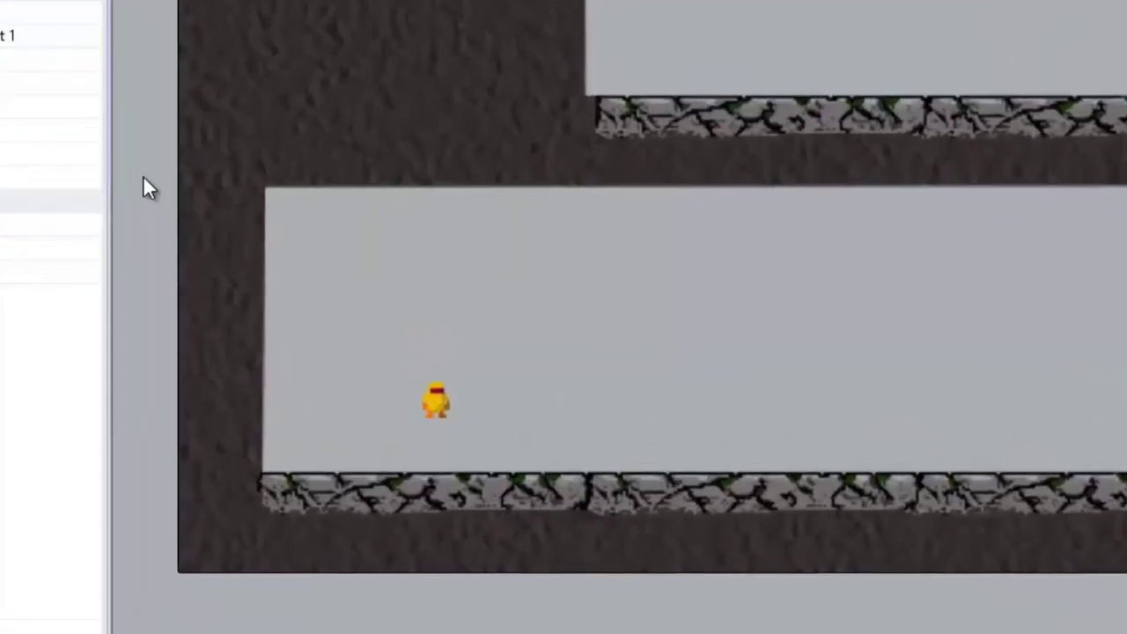
right_click(142, 175)
click(211, 192)
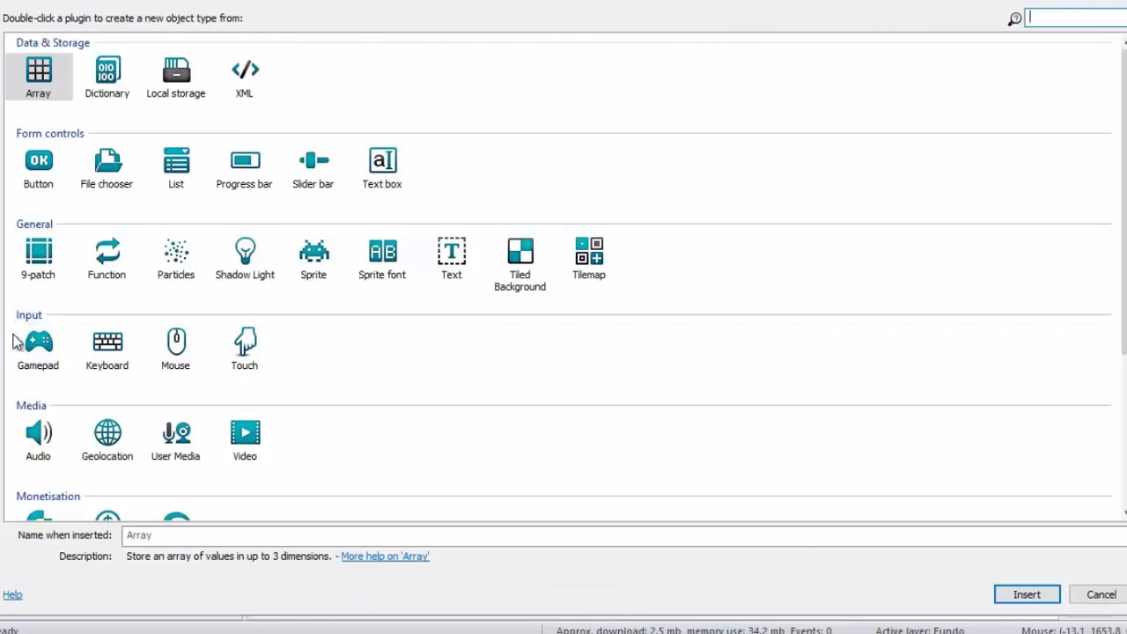
click(108, 354)
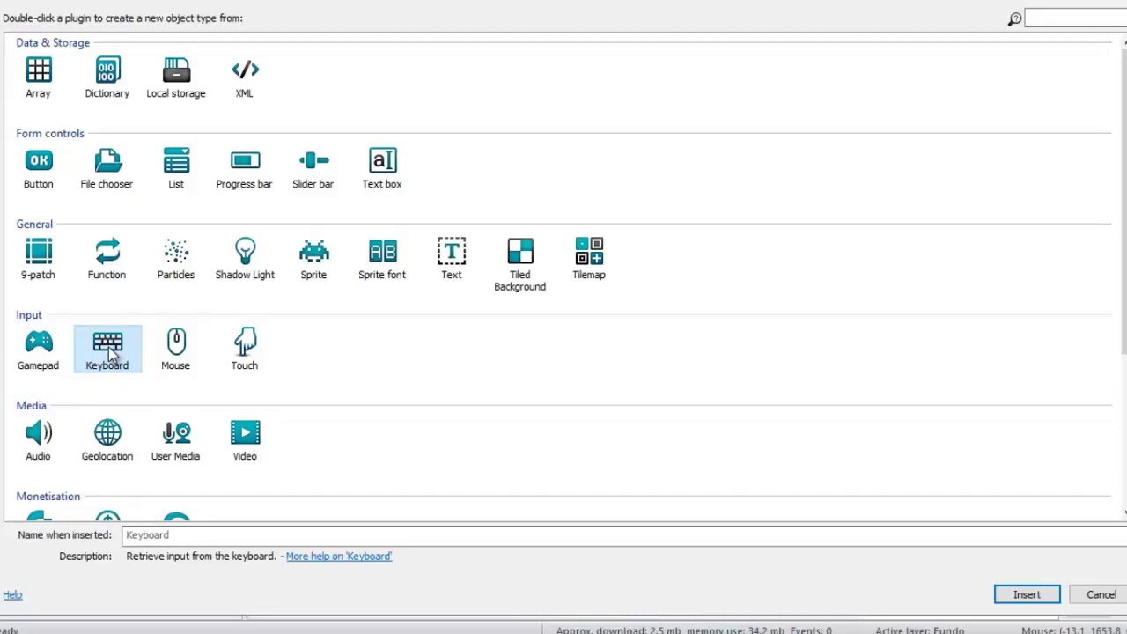
double_click(109, 351)
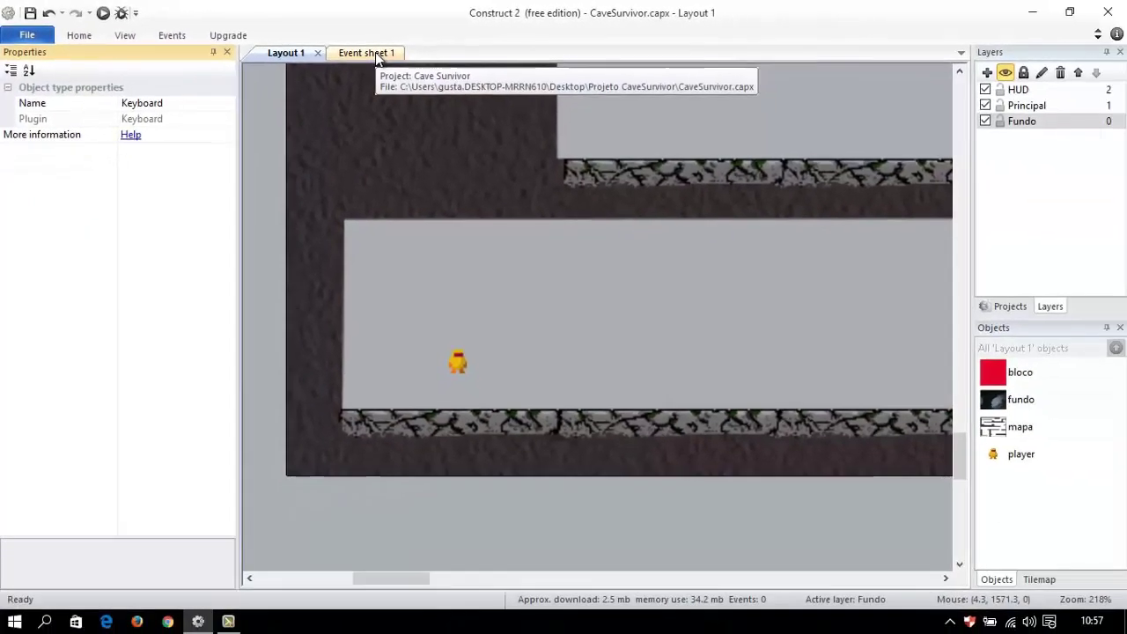
click(366, 52)
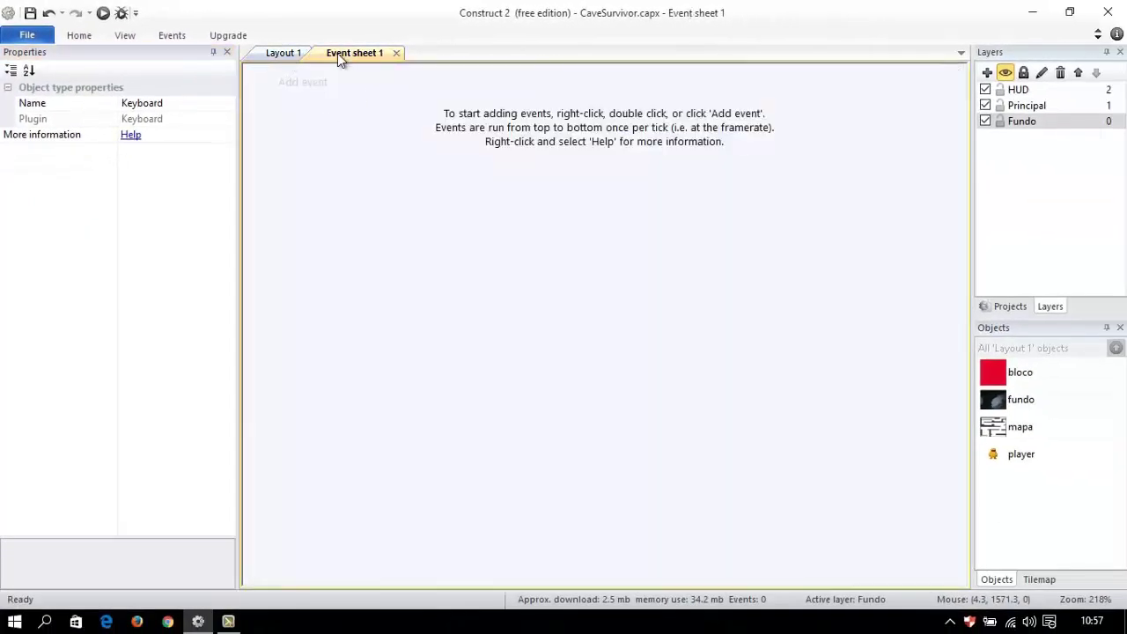
click(281, 53)
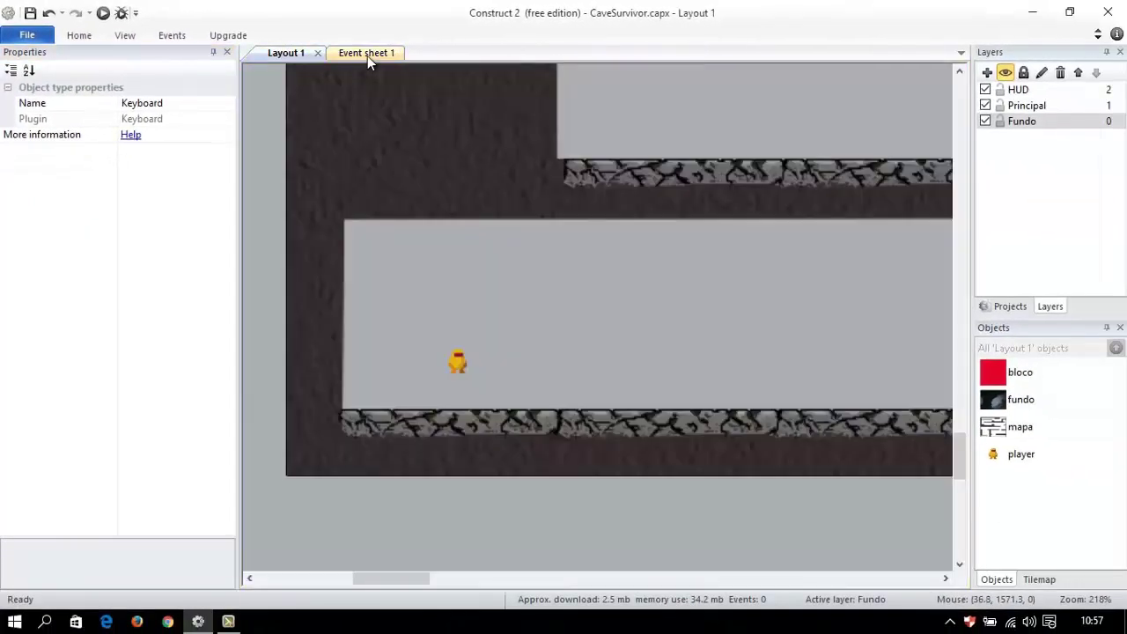
click(367, 56)
click(296, 55)
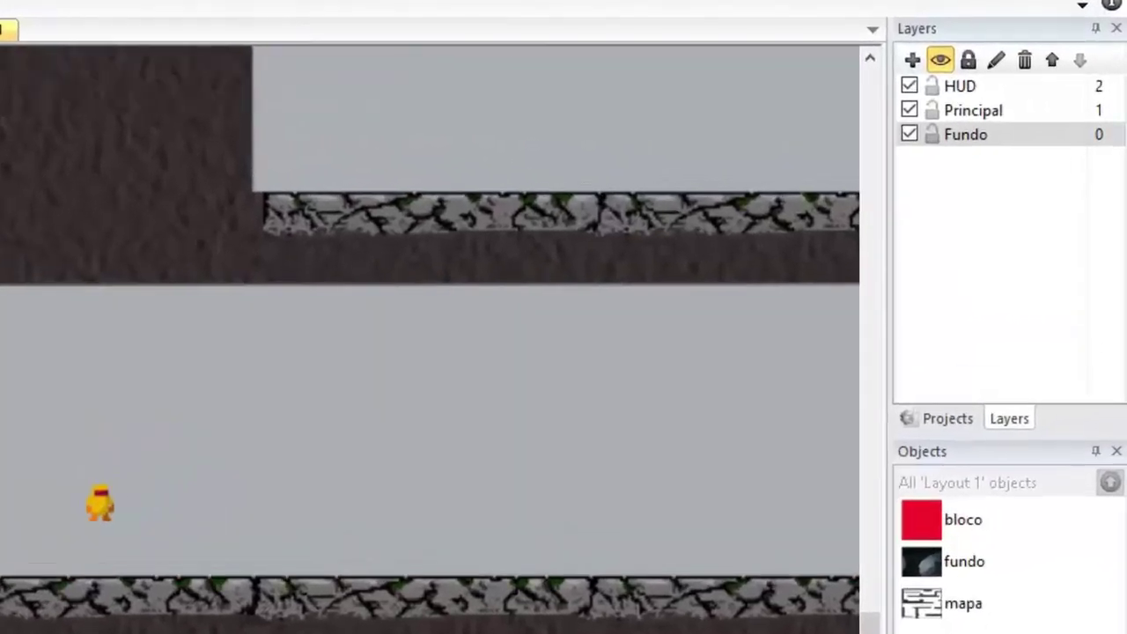
- Rename Layout 1 as Fase1 in the project tree
click(947, 419)
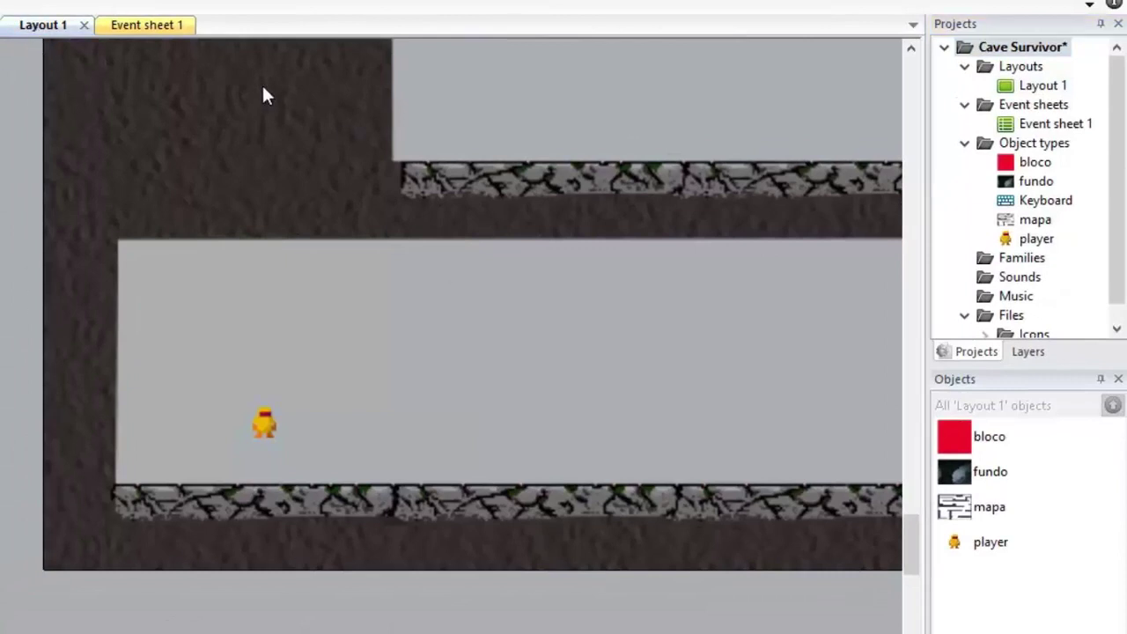
click(1030, 92)
right_click(1031, 93)
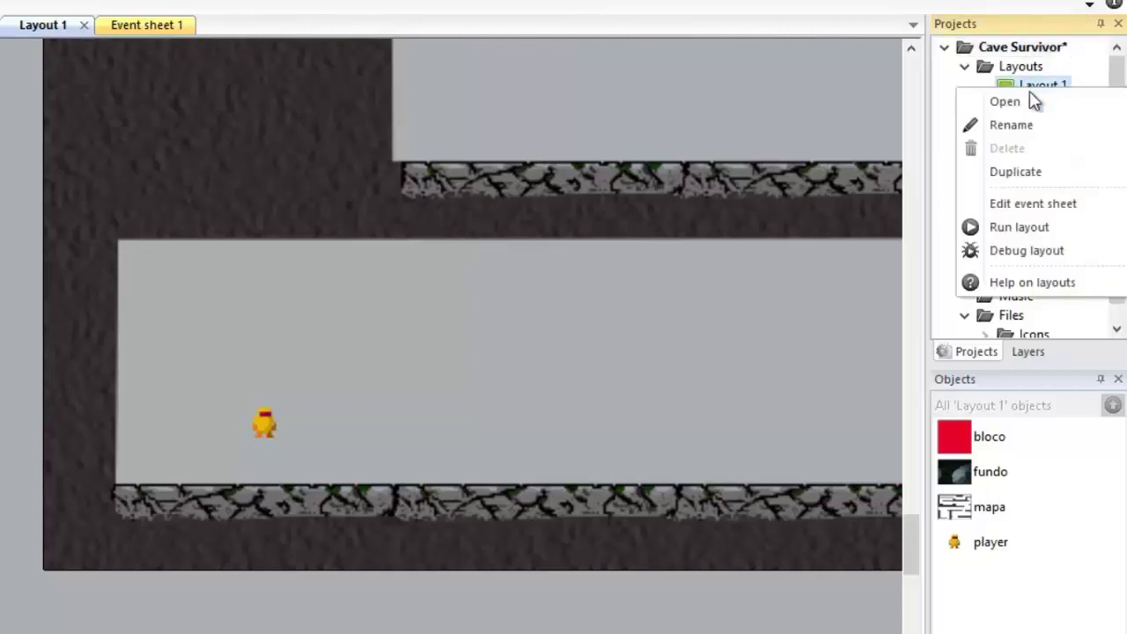
click(1027, 128)
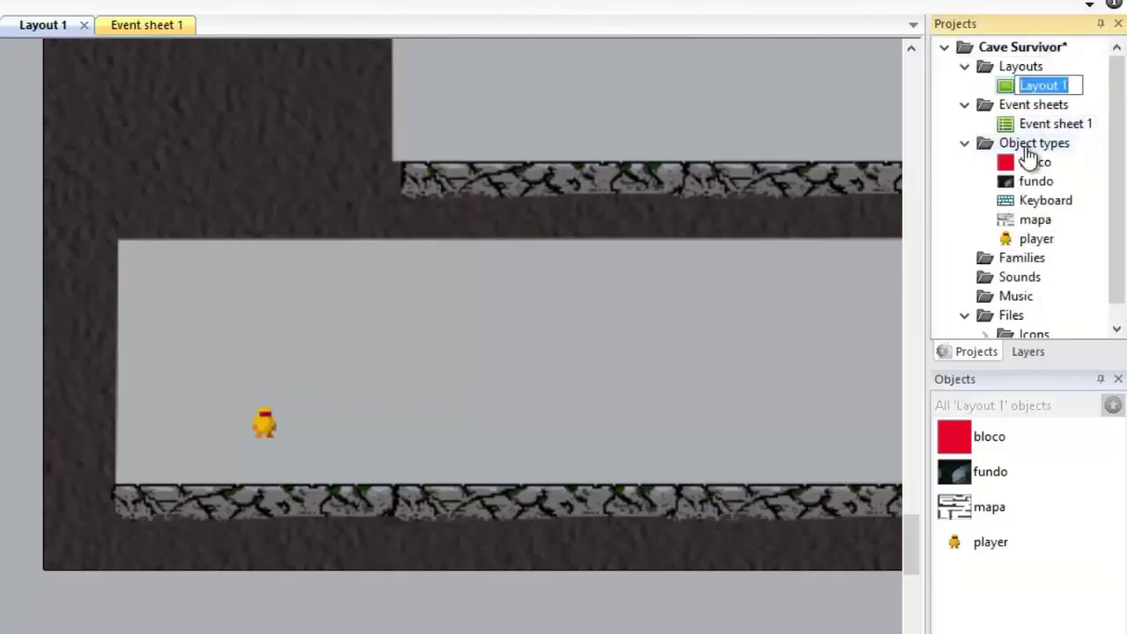
text(Fase1)
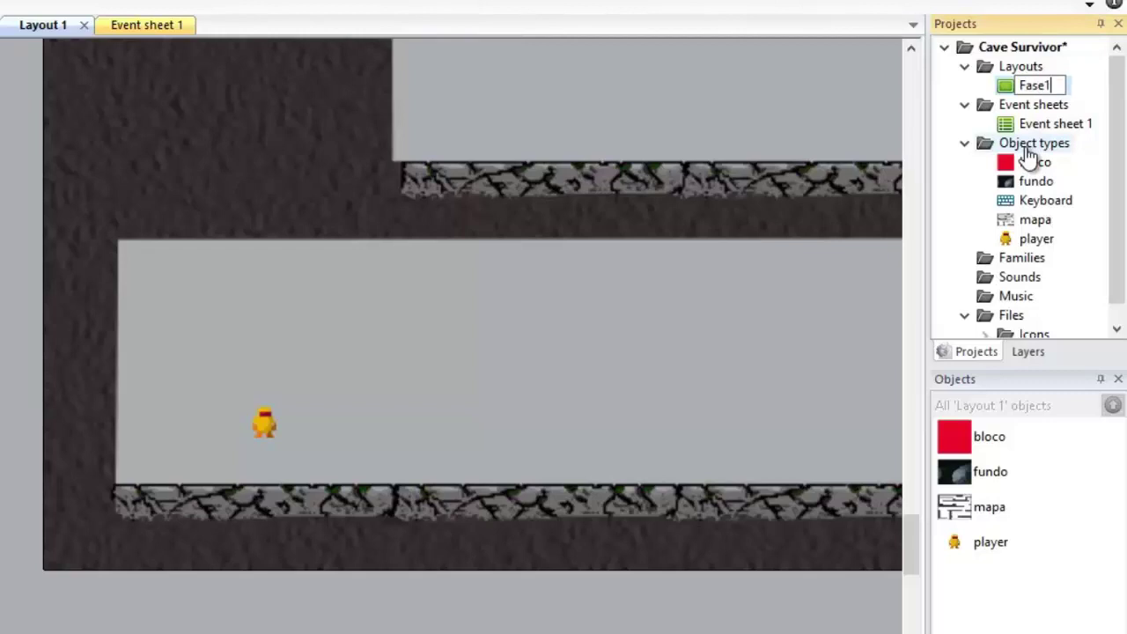
key(Return)
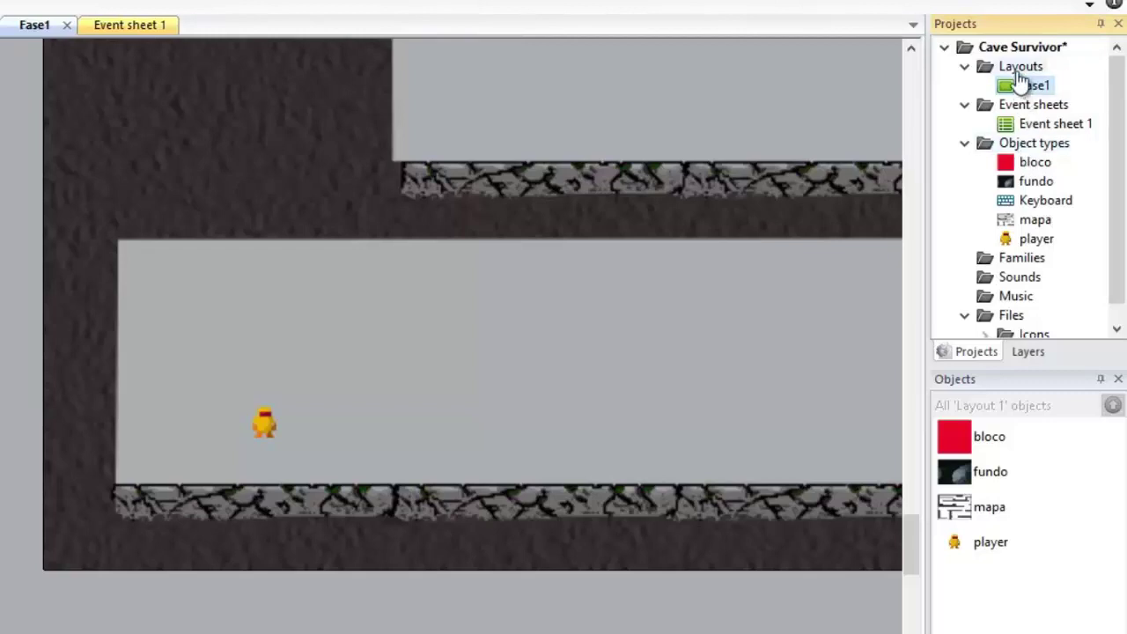
- Assign Event sheet 1 as the event sheet in the Fase1 layout's properties
click(1044, 124)
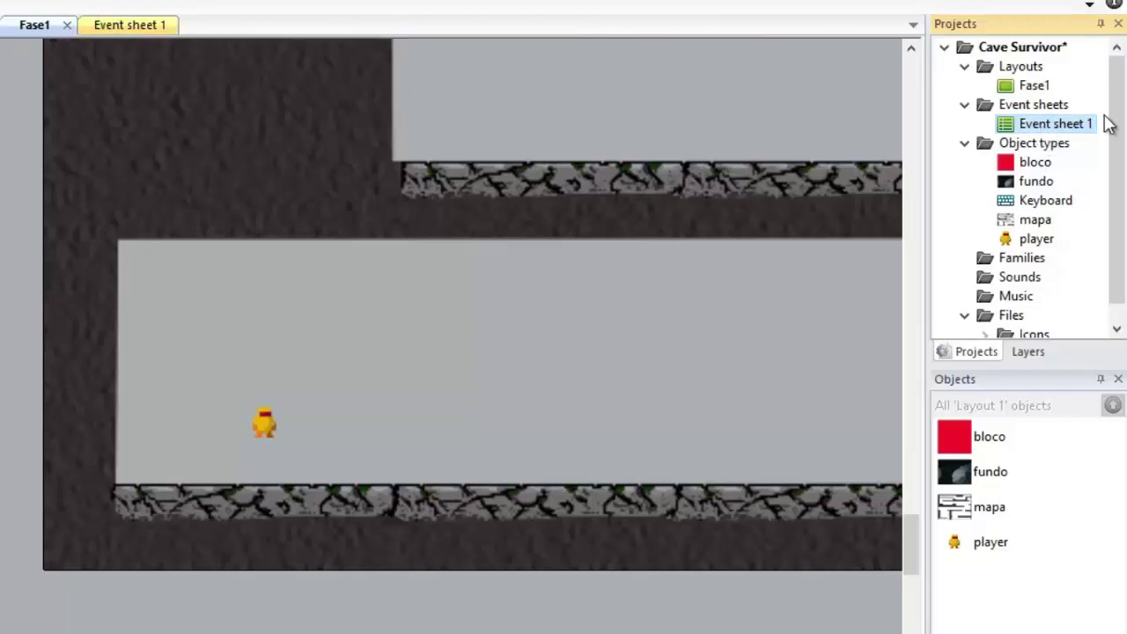
click(1036, 83)
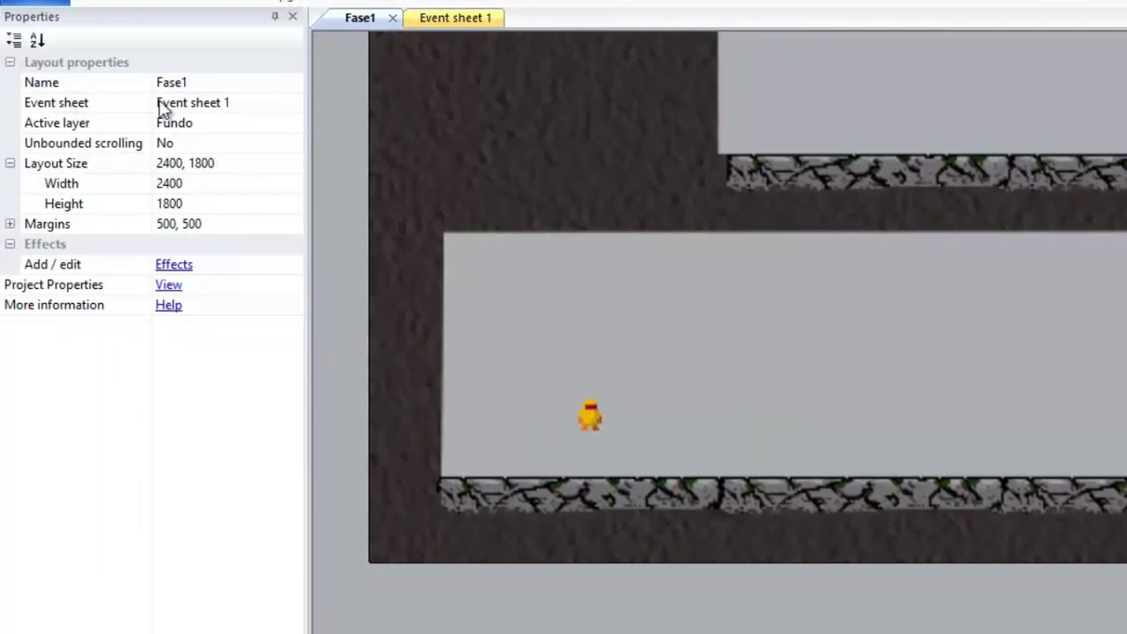
click(234, 108)
click(292, 103)
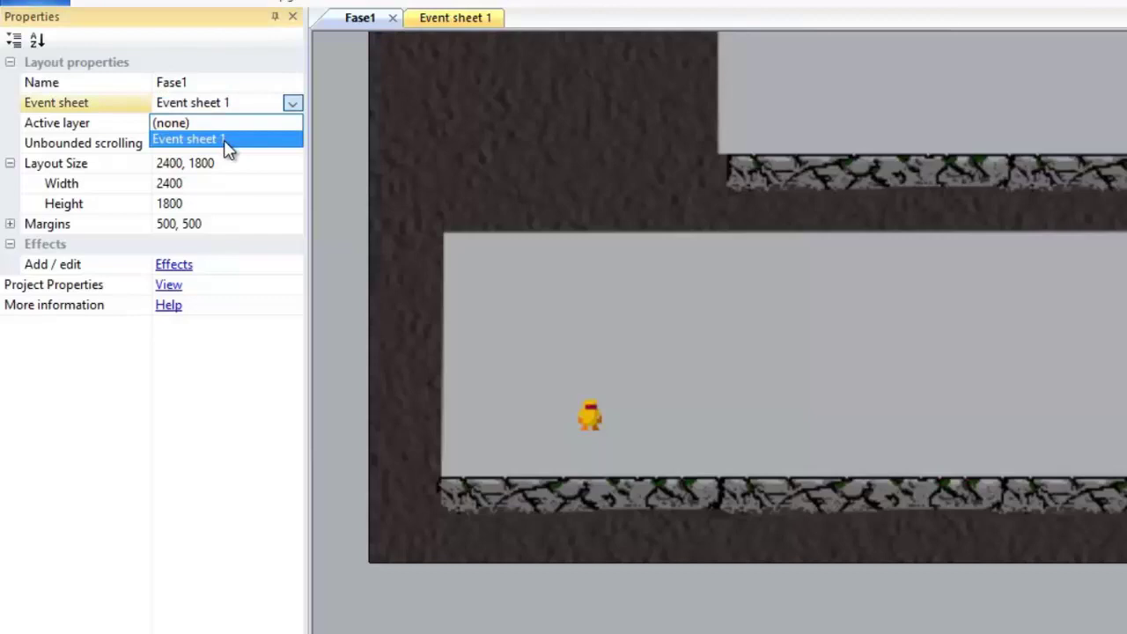
click(226, 141)
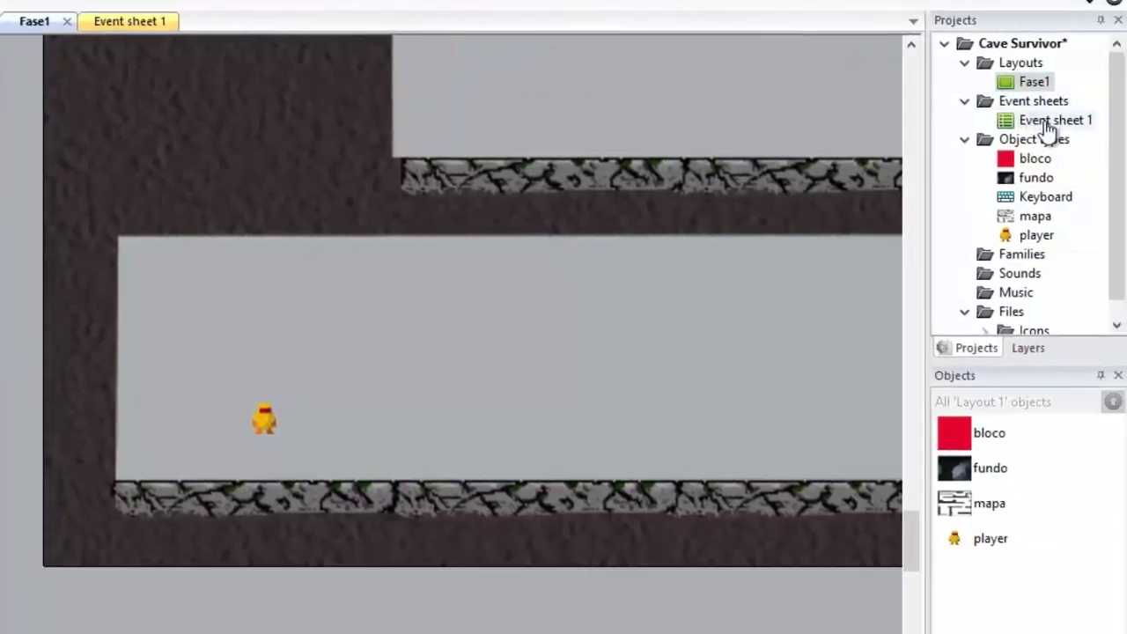
- Rename Event sheet 1 as Principal in the project tree
click(1049, 122)
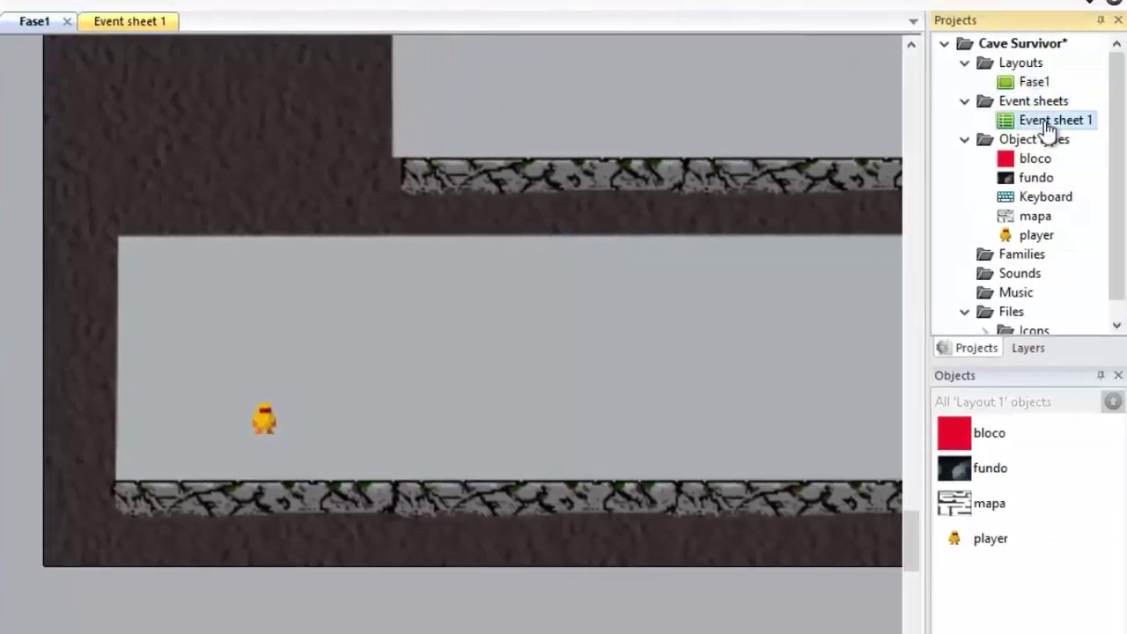
right_click(1048, 128)
click(1036, 167)
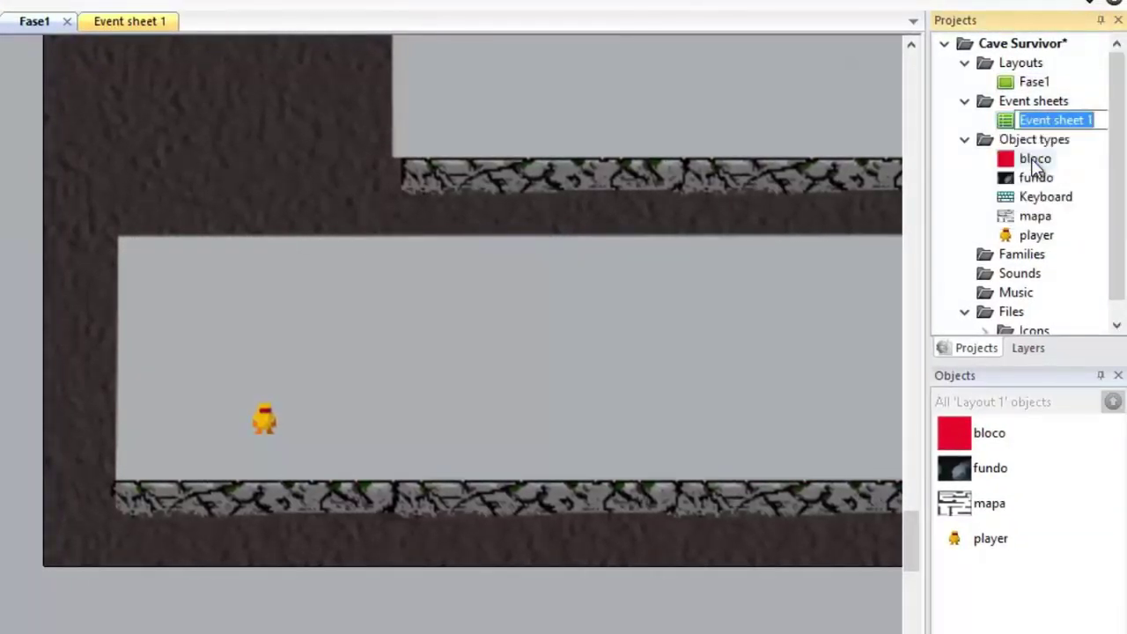
text(Princip)
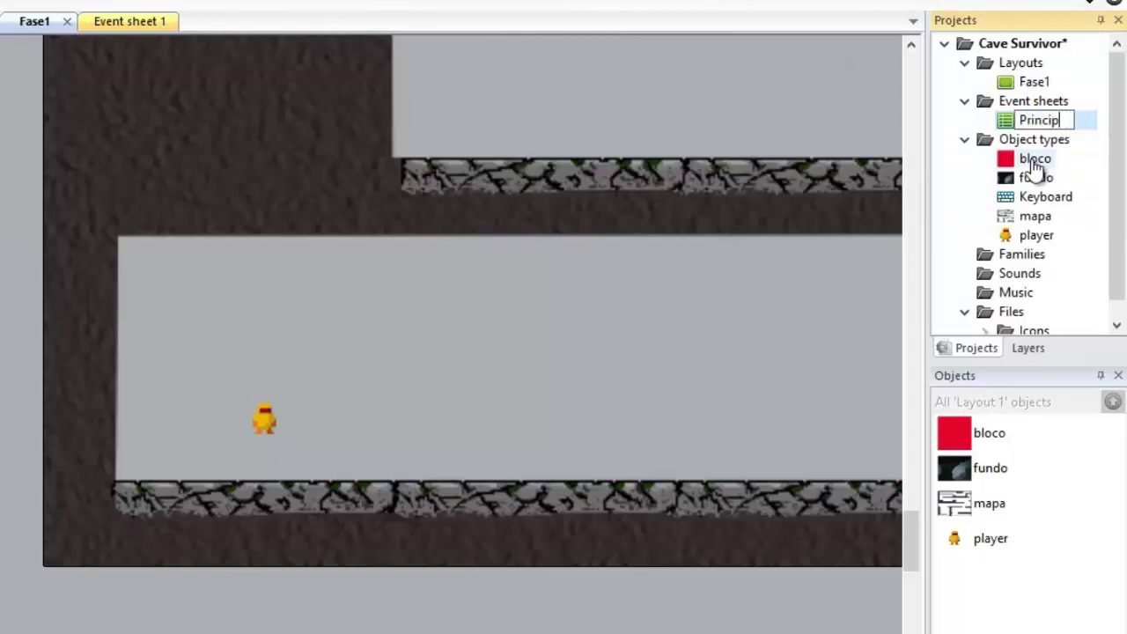
text(al)
key(Return)
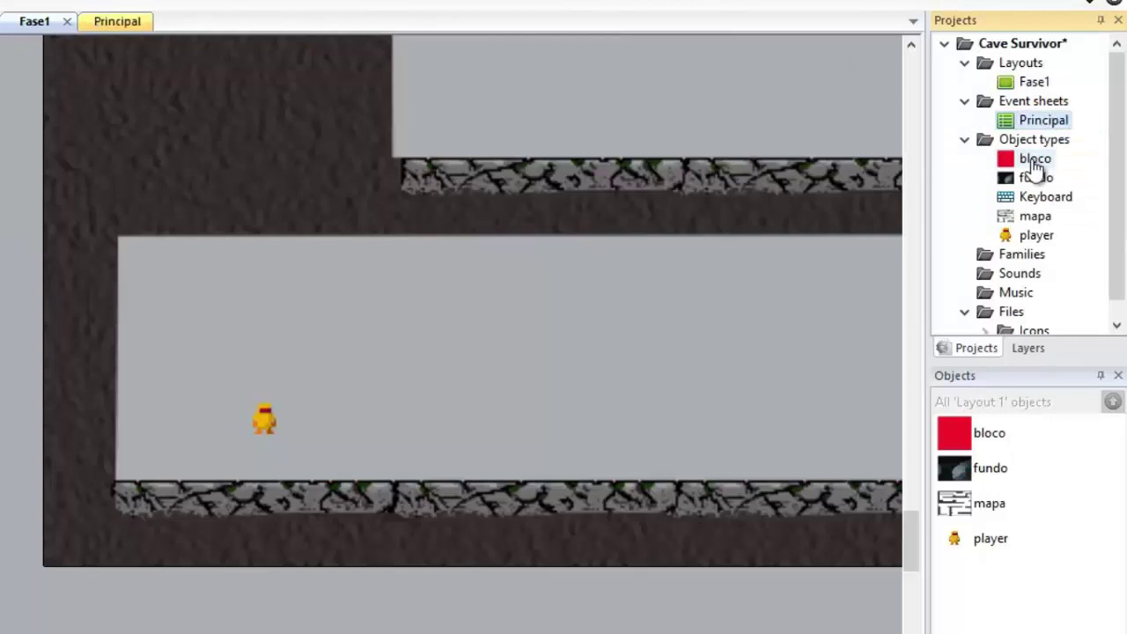
- Add a second event sheet to the project and name it Controles
right_click(1017, 108)
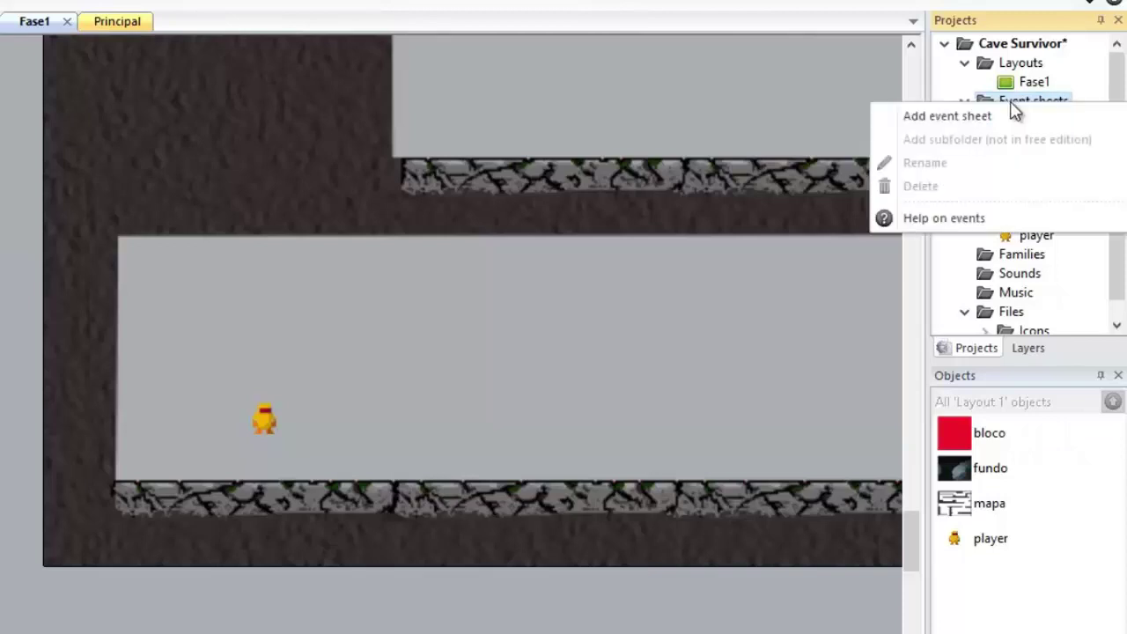
click(946, 116)
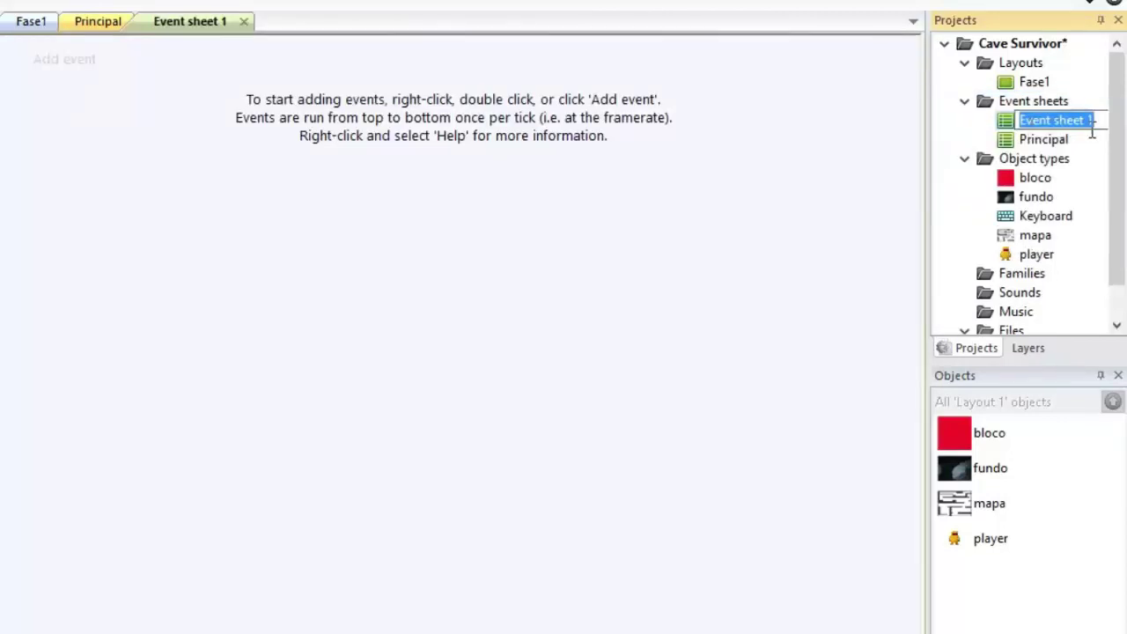
text(Con)
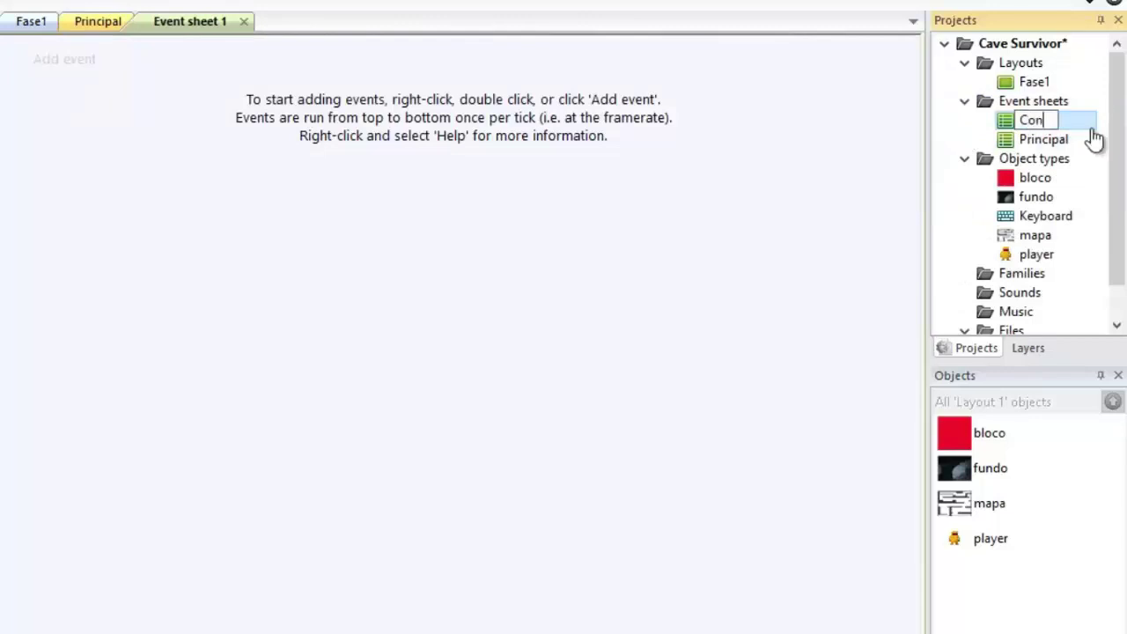
text(troles)
key(Return)
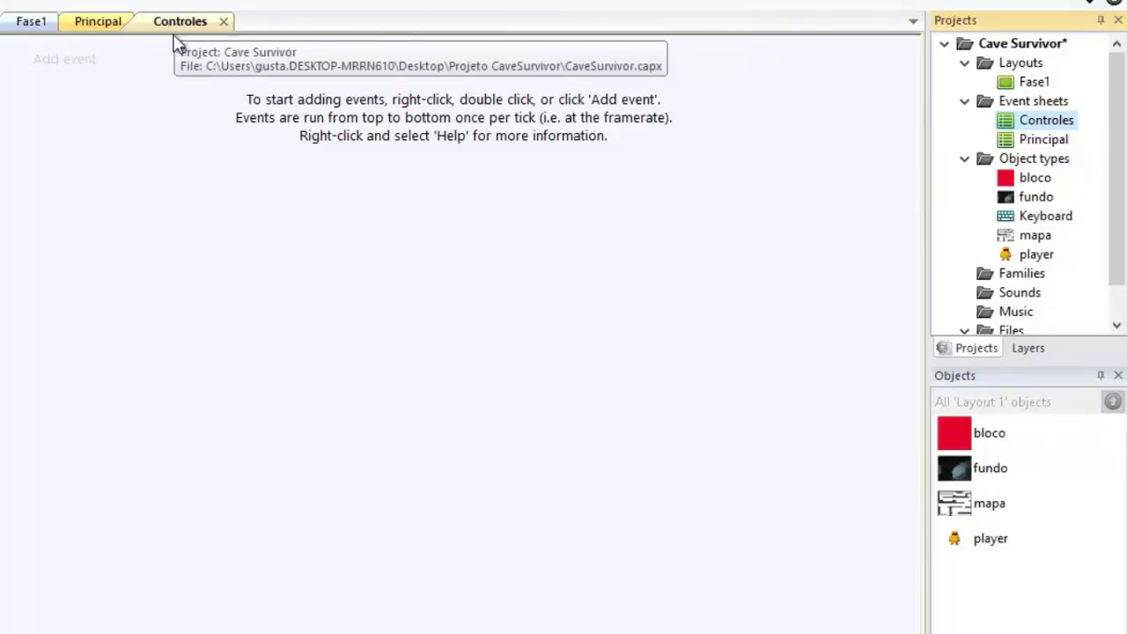
- Include the Controles event sheet in the Principal event sheet
click(97, 27)
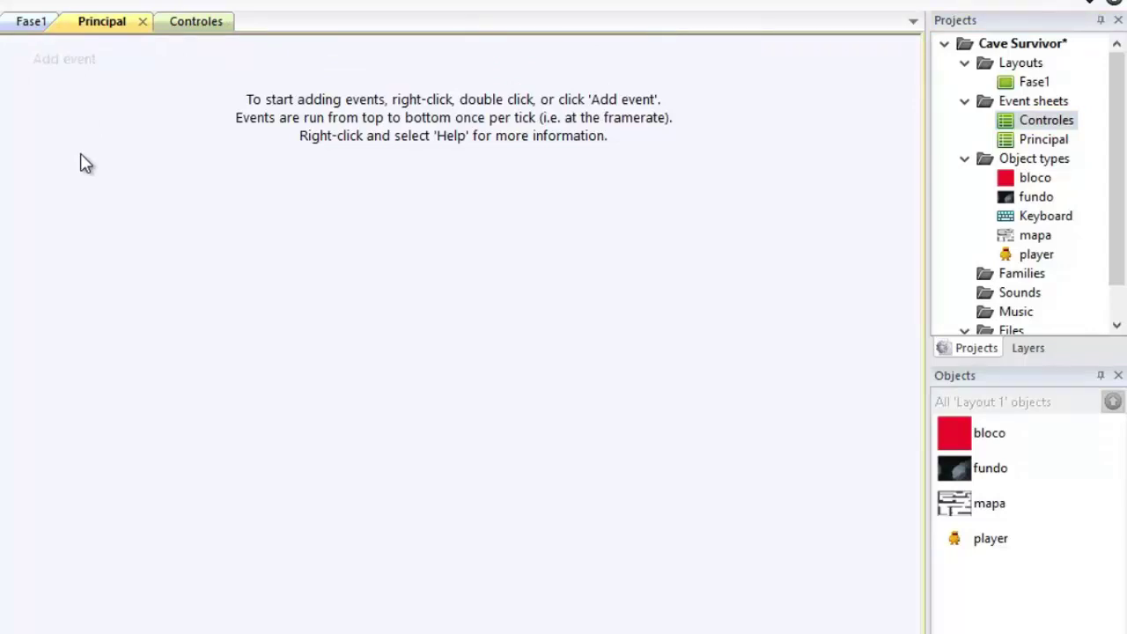
right_click(85, 159)
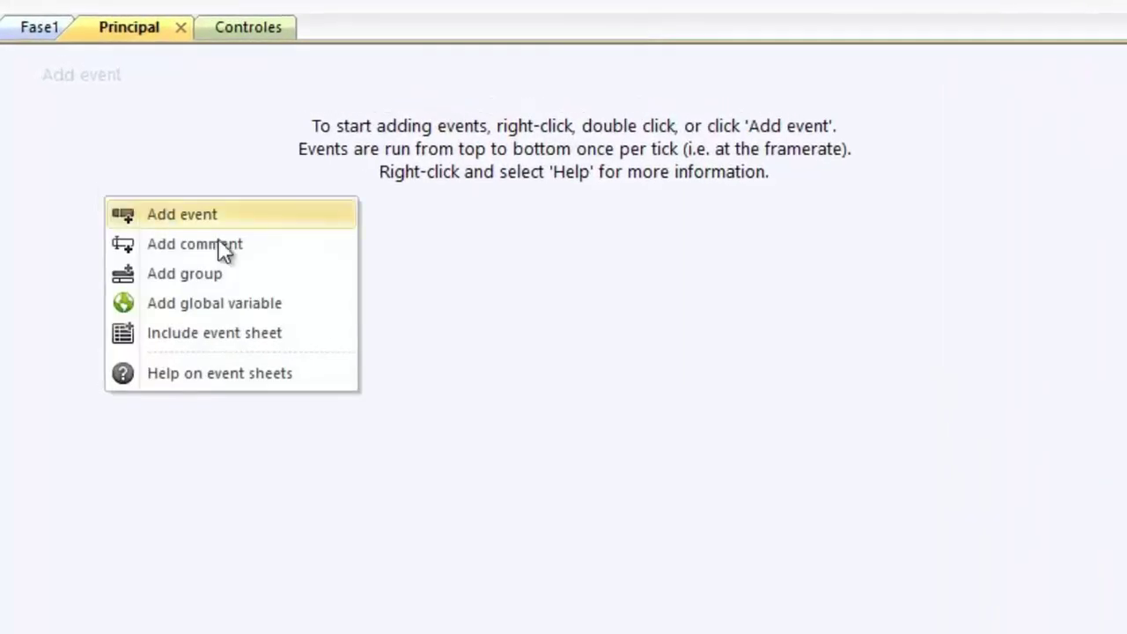
click(223, 334)
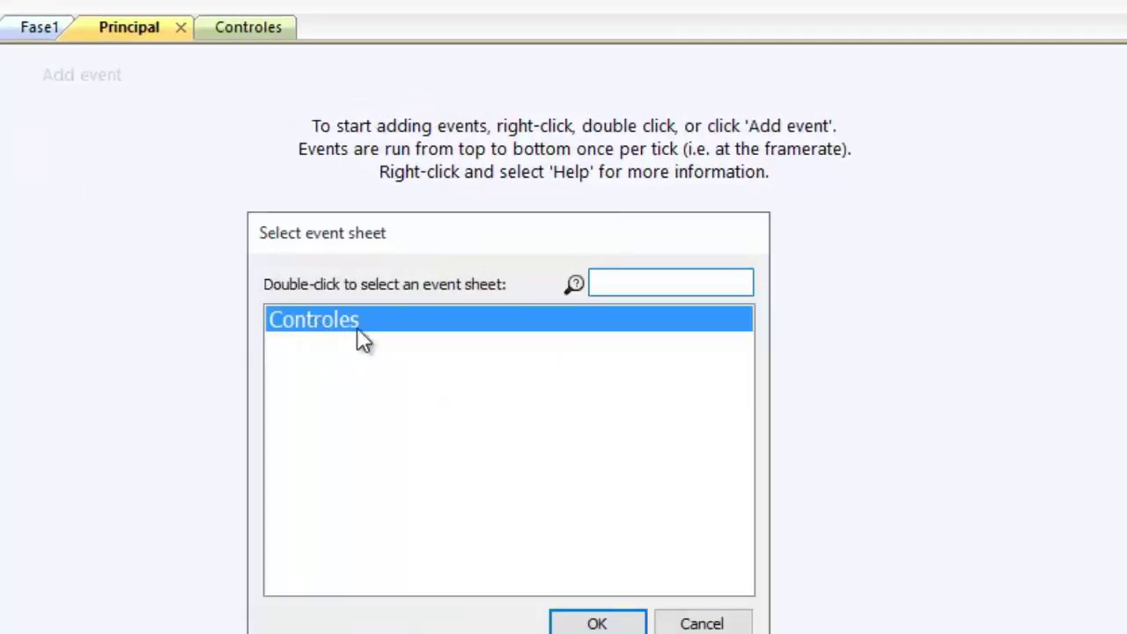
click(595, 623)
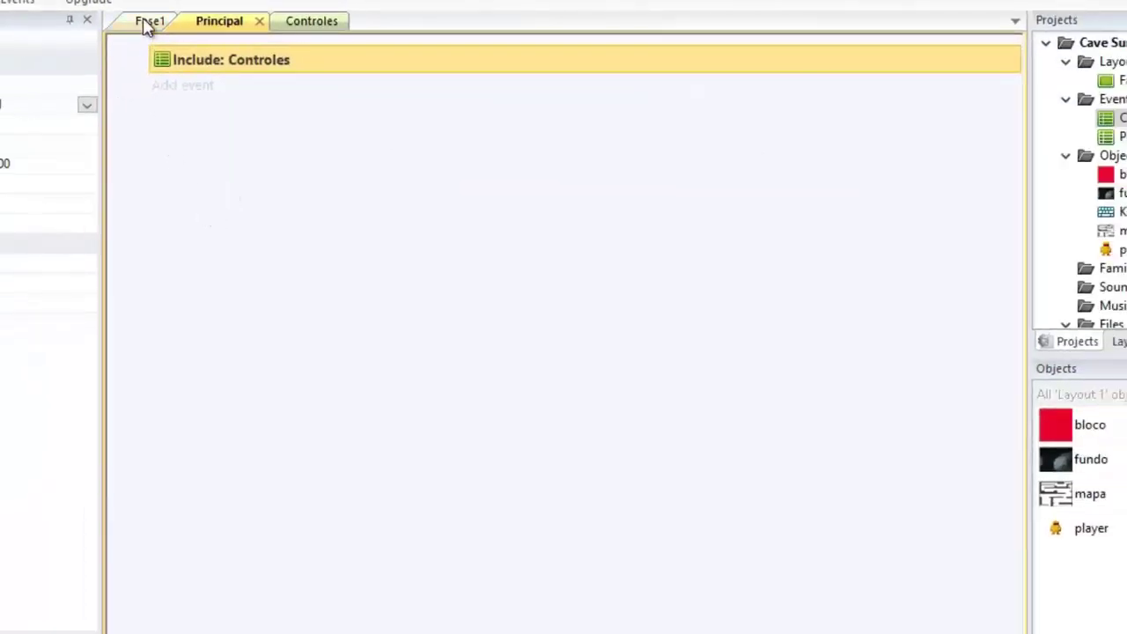
- Check the event sheet assigned to the Fase1 layout and the include in the Principal sheet
click(147, 25)
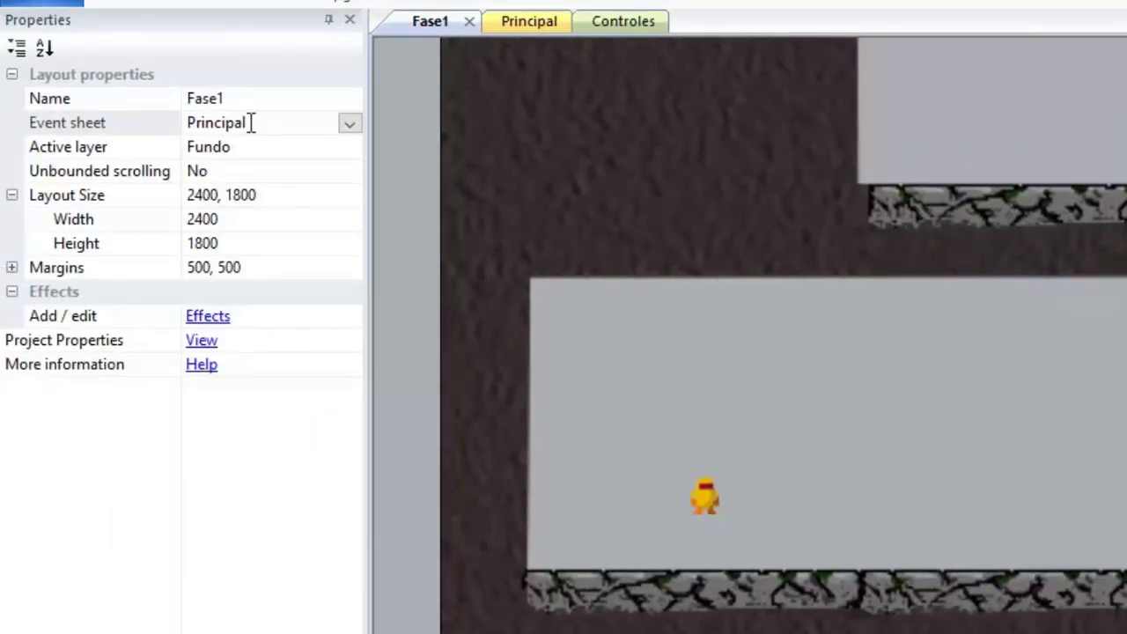
click(349, 124)
click(351, 123)
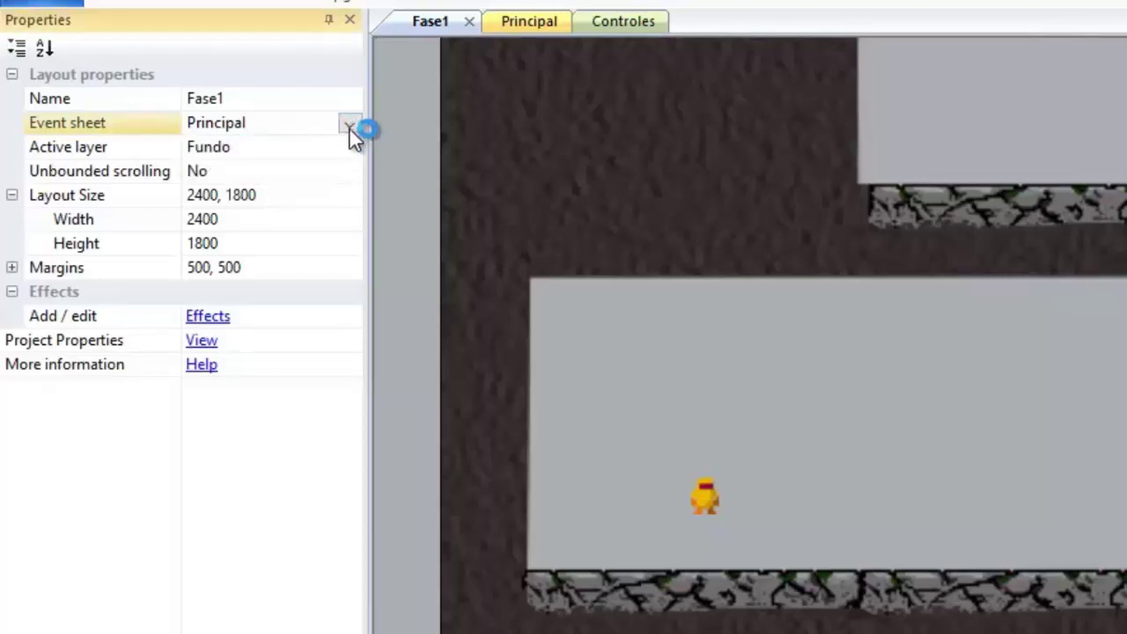
click(527, 22)
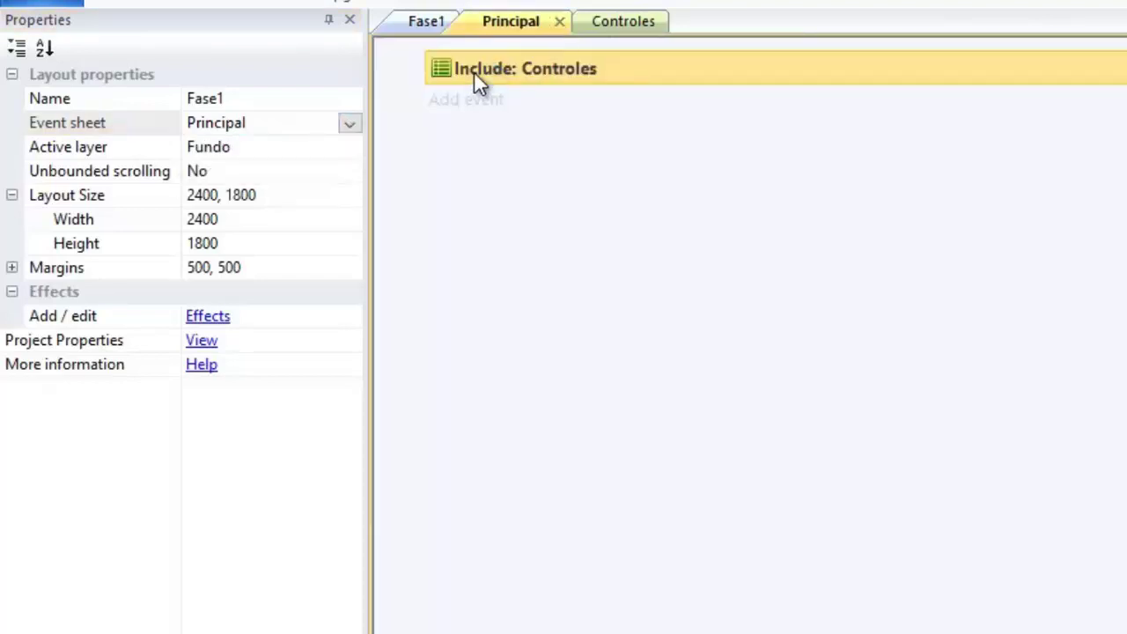
- Add an event to the Controles sheet with the Keyboard condition Key is down for the Left arrow
click(636, 22)
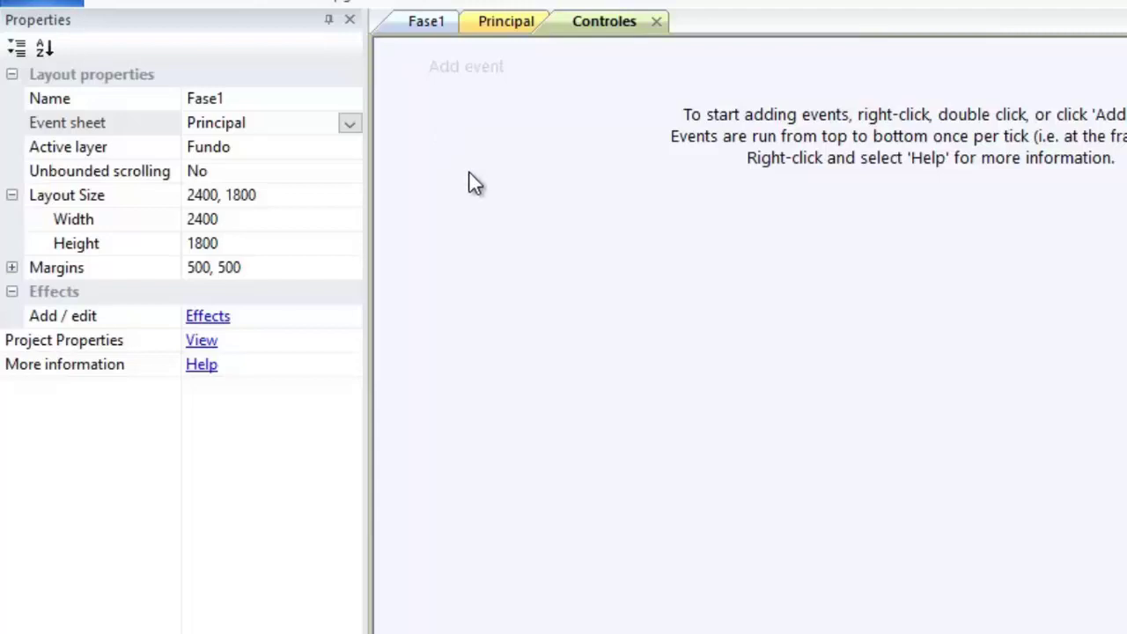
click(453, 81)
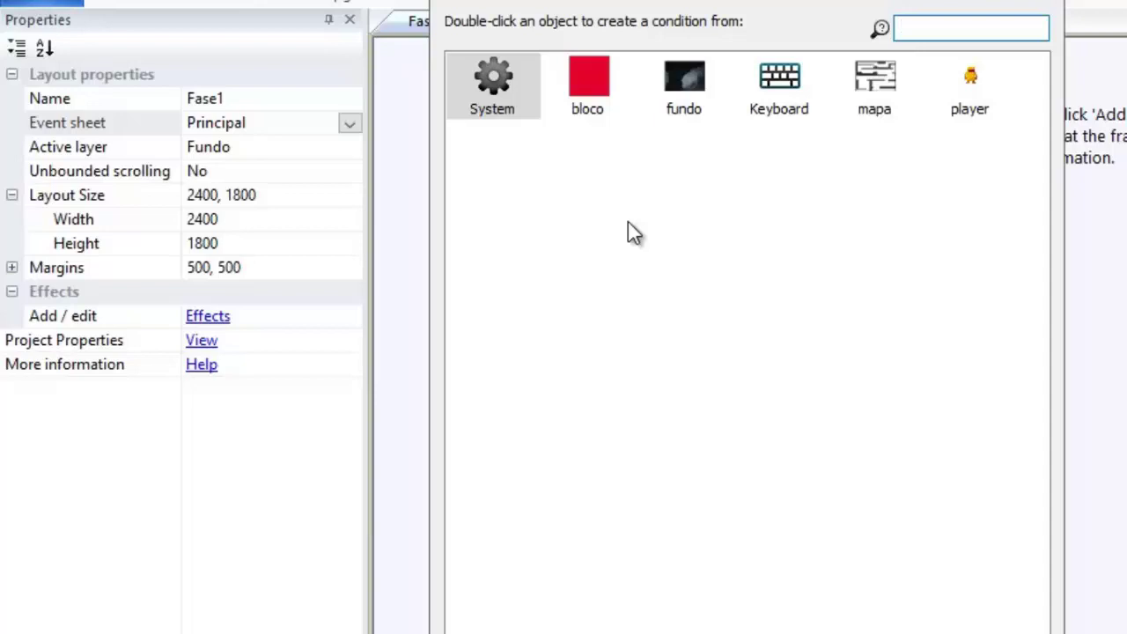
click(780, 99)
double_click(782, 85)
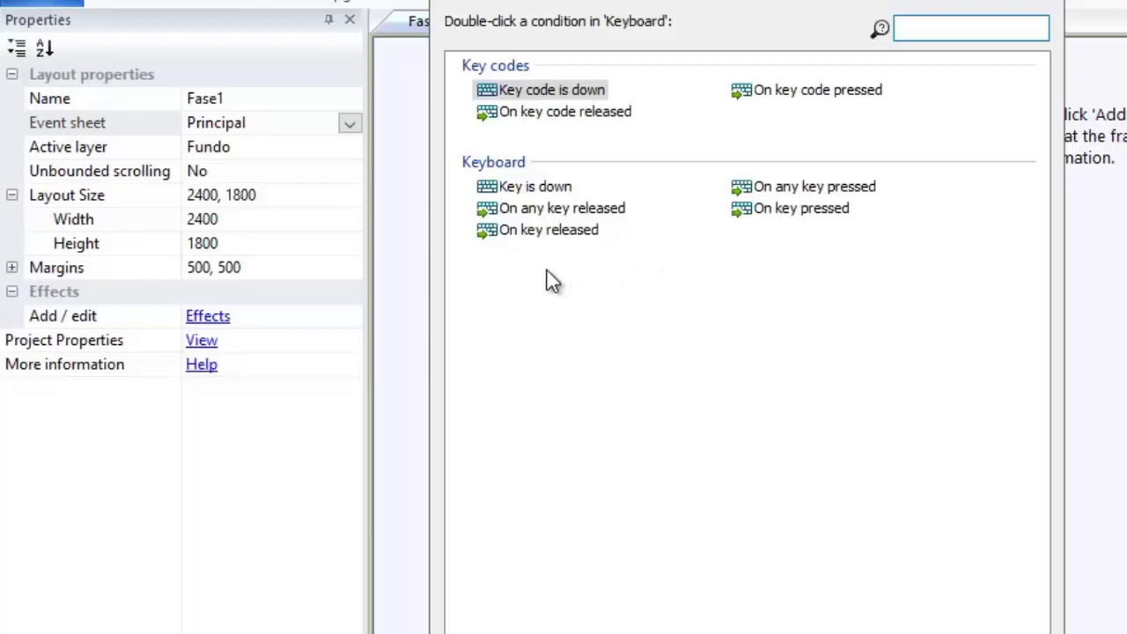
double_click(530, 188)
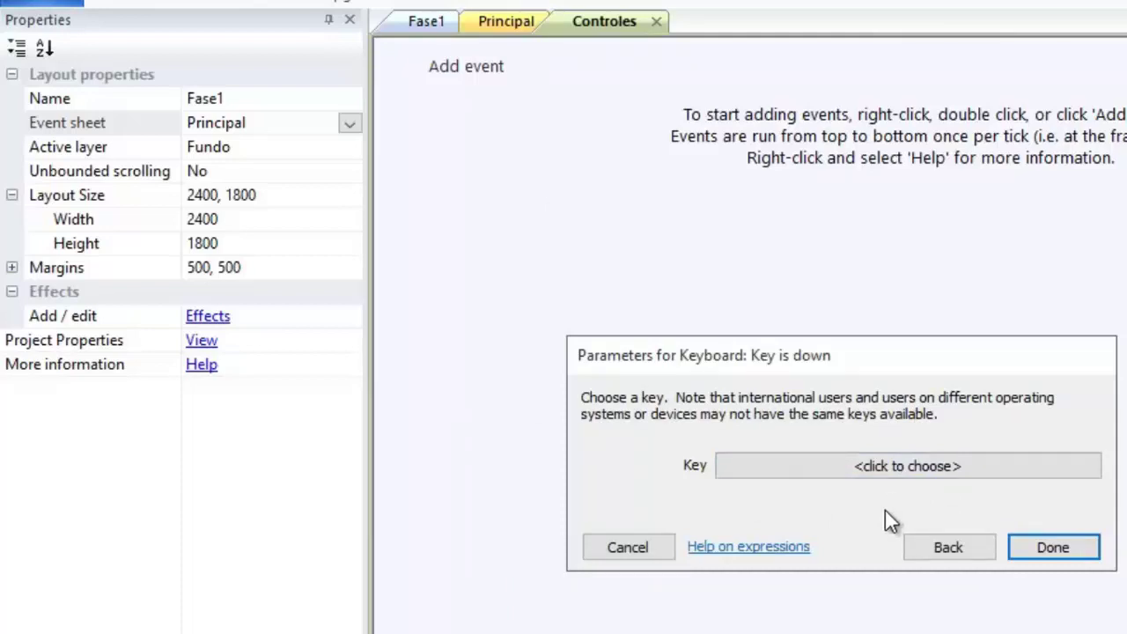
click(861, 476)
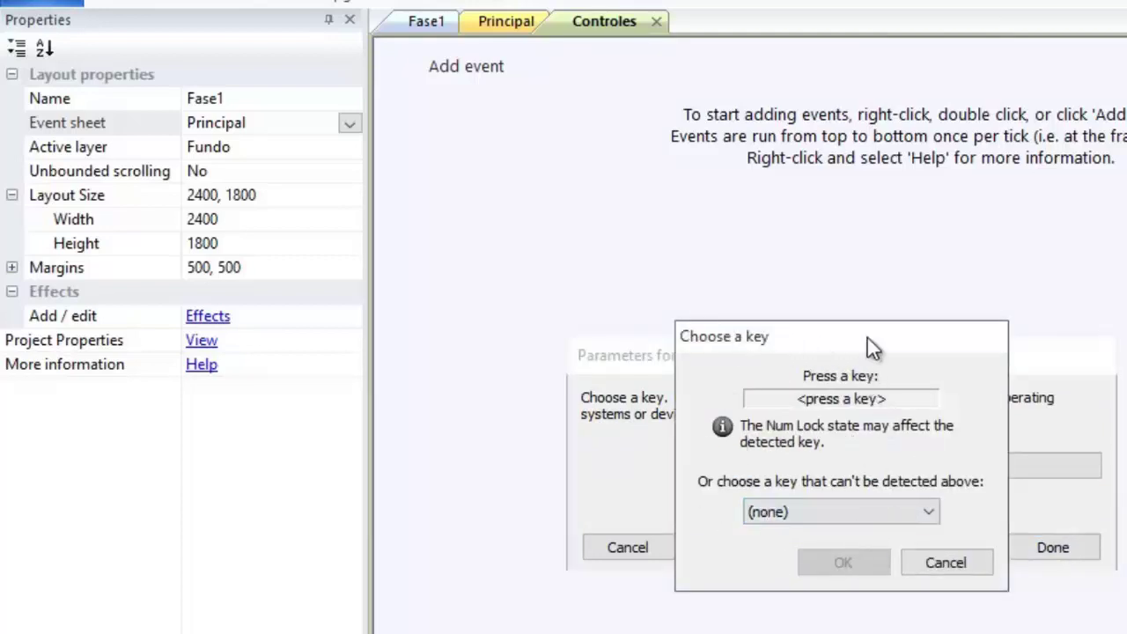
key(Left)
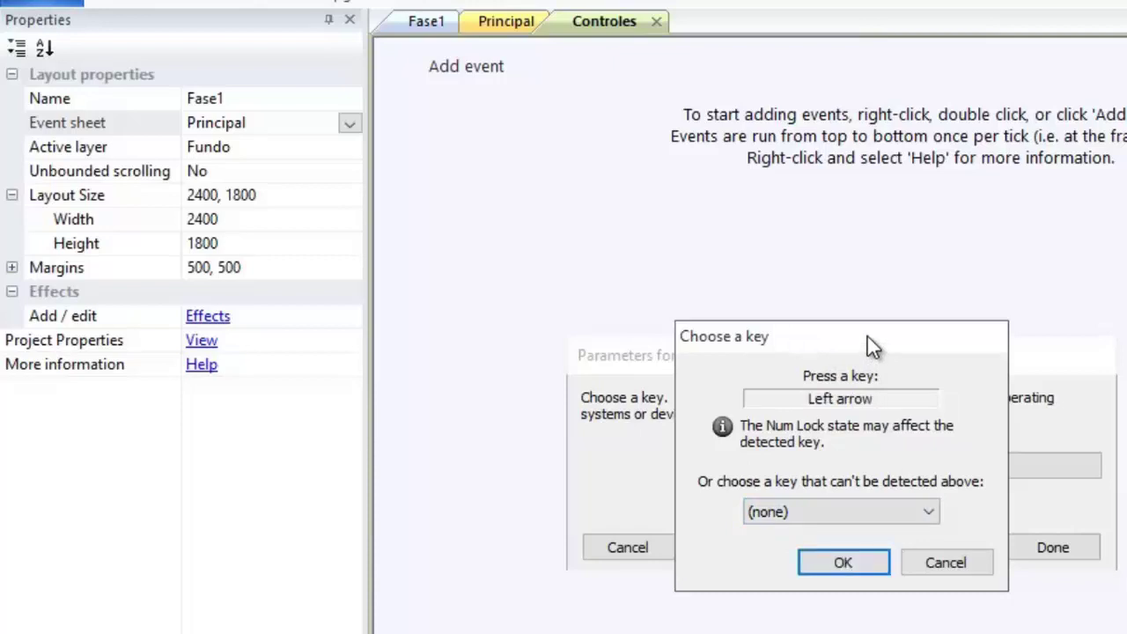
click(847, 568)
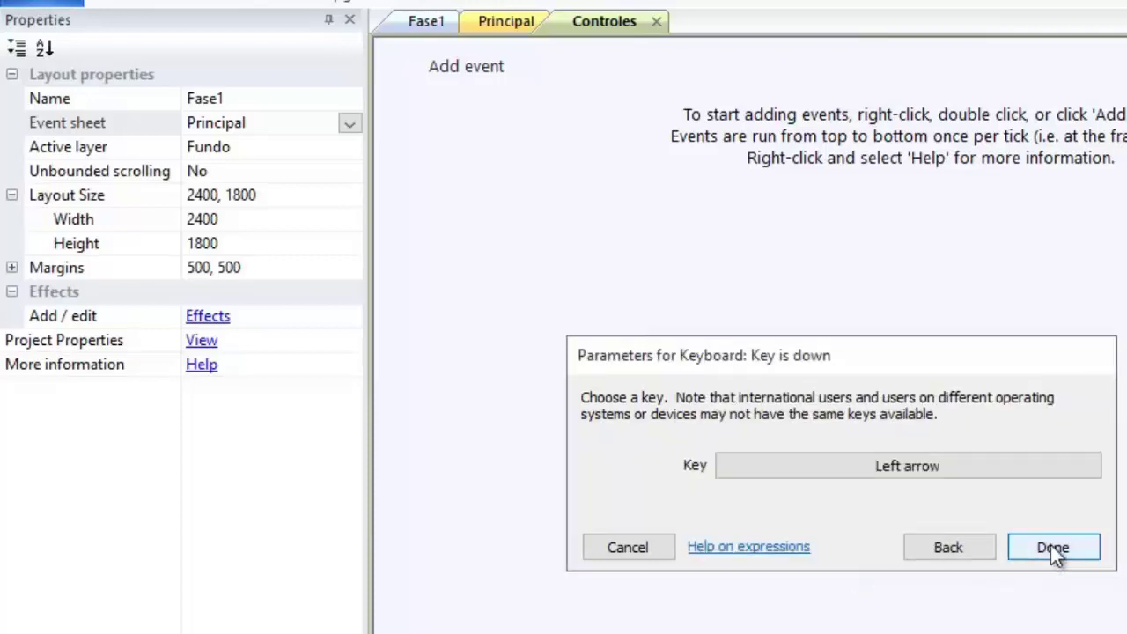
click(1048, 548)
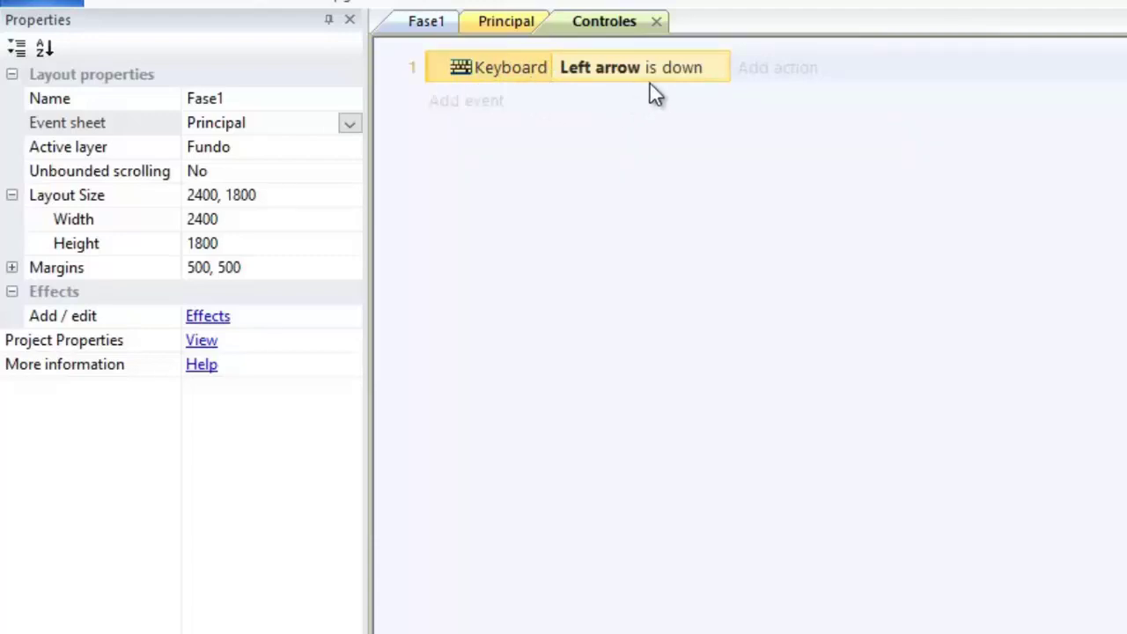
- Add a player Set mirrored action with the state Mirrored to the Left arrow event
click(788, 70)
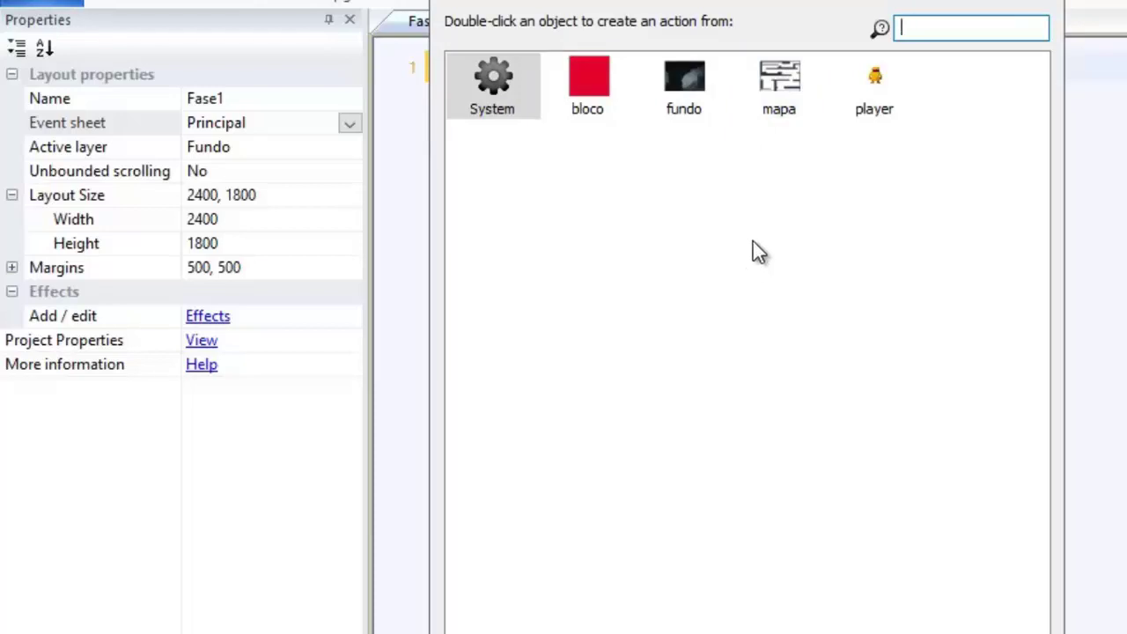
click(881, 79)
double_click(881, 78)
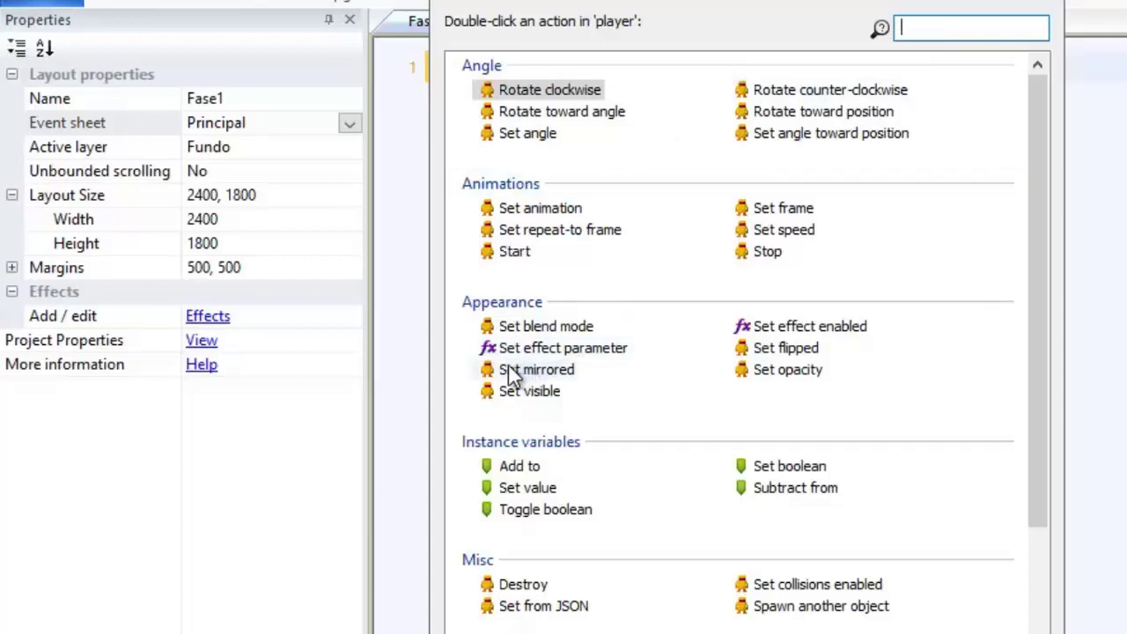
click(532, 378)
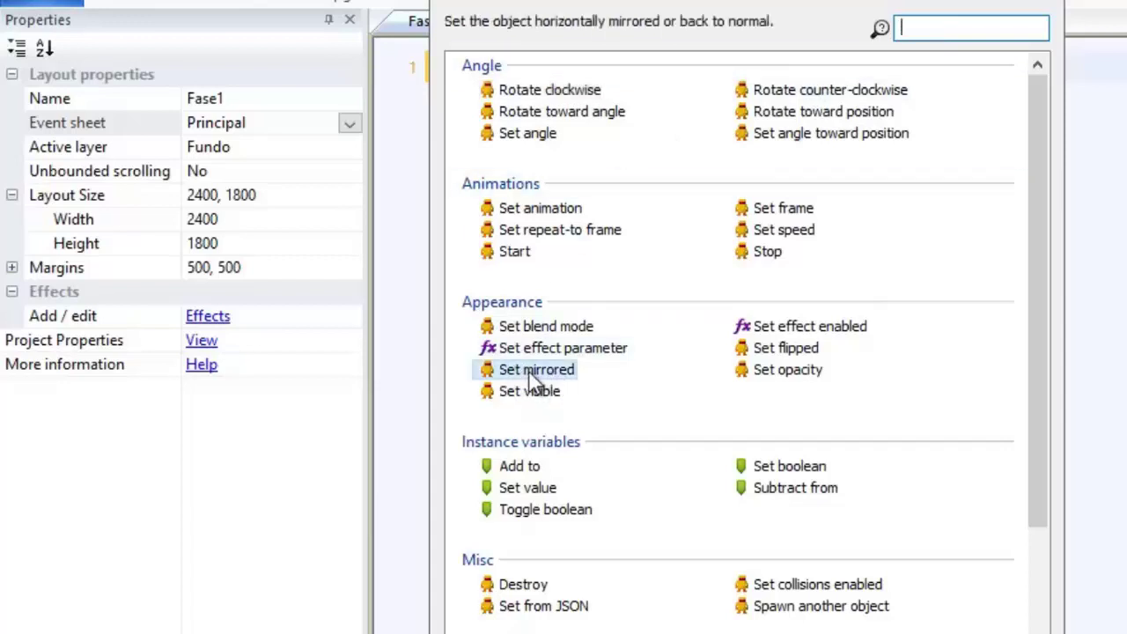
double_click(538, 376)
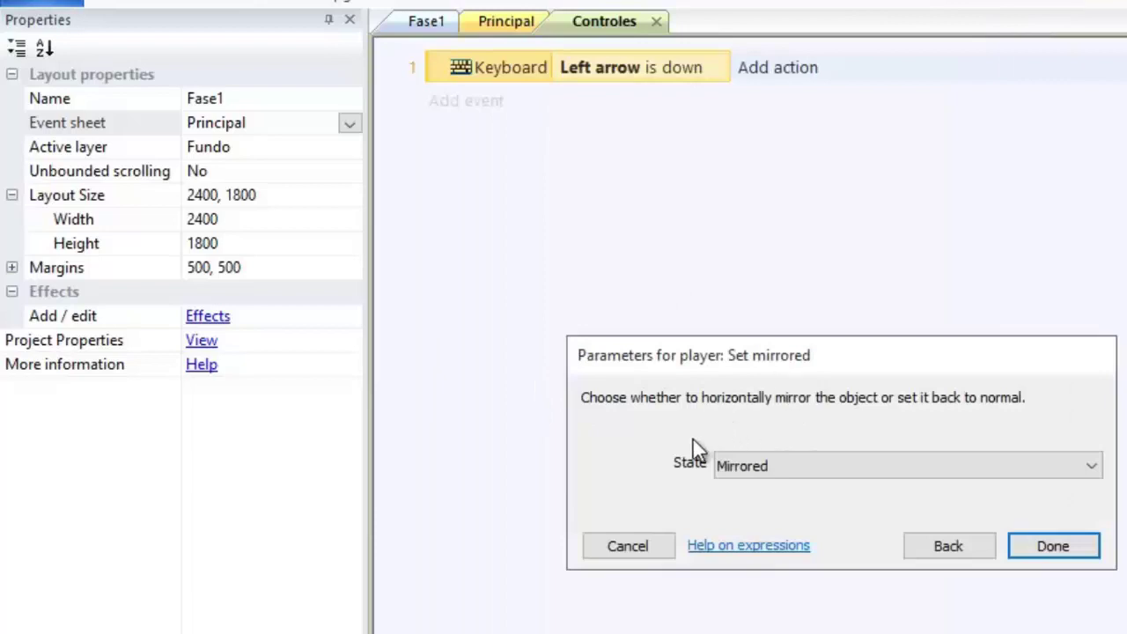
click(879, 466)
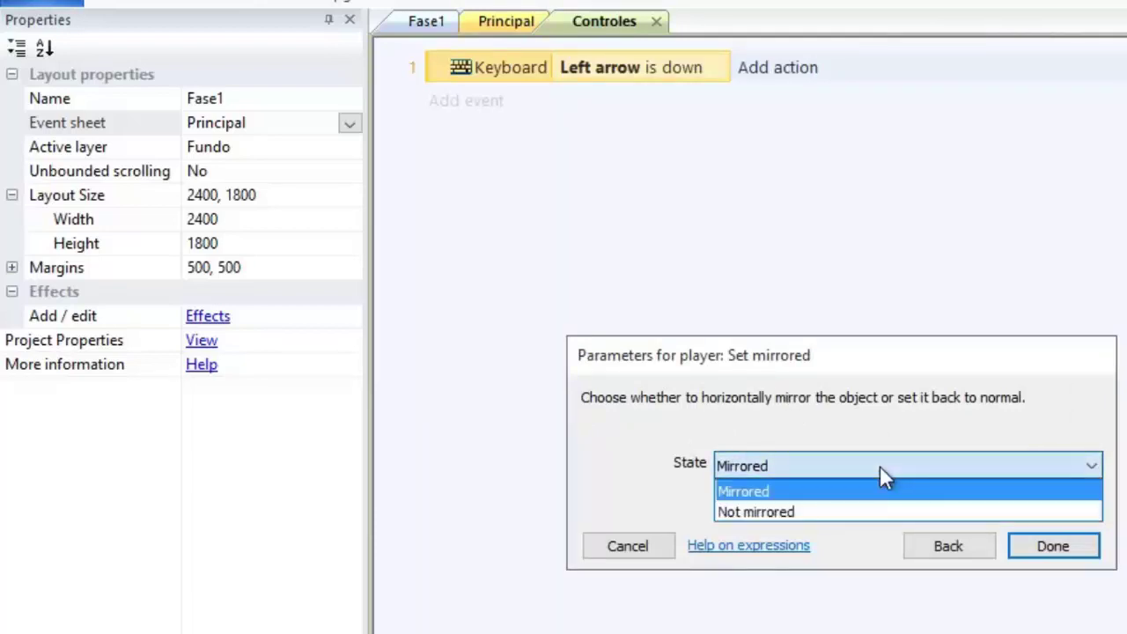
click(781, 494)
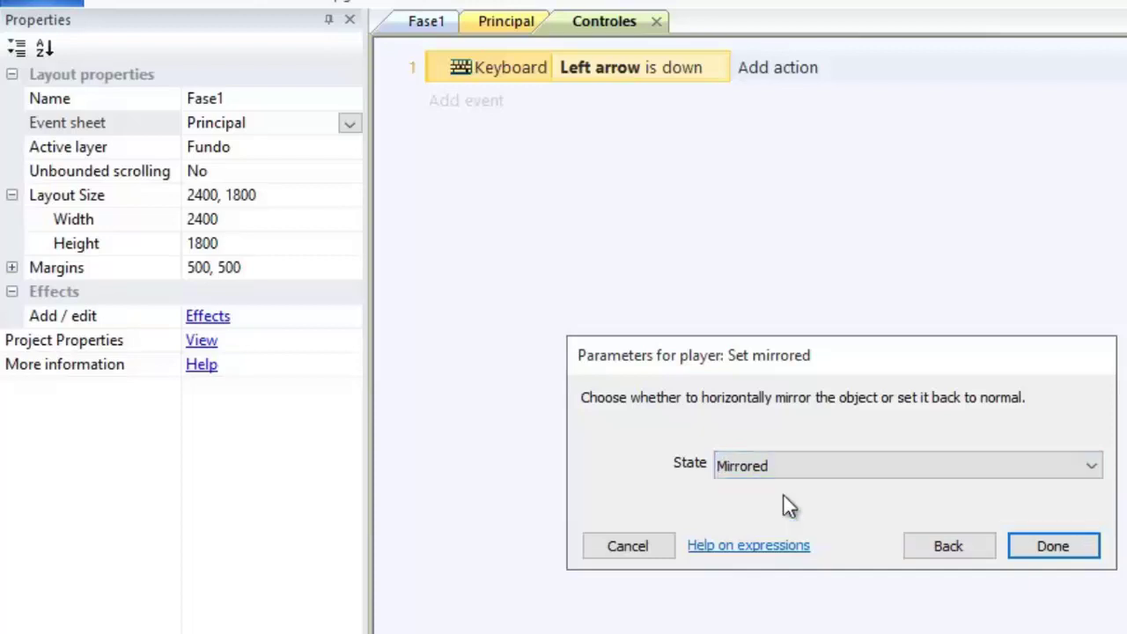
click(1053, 546)
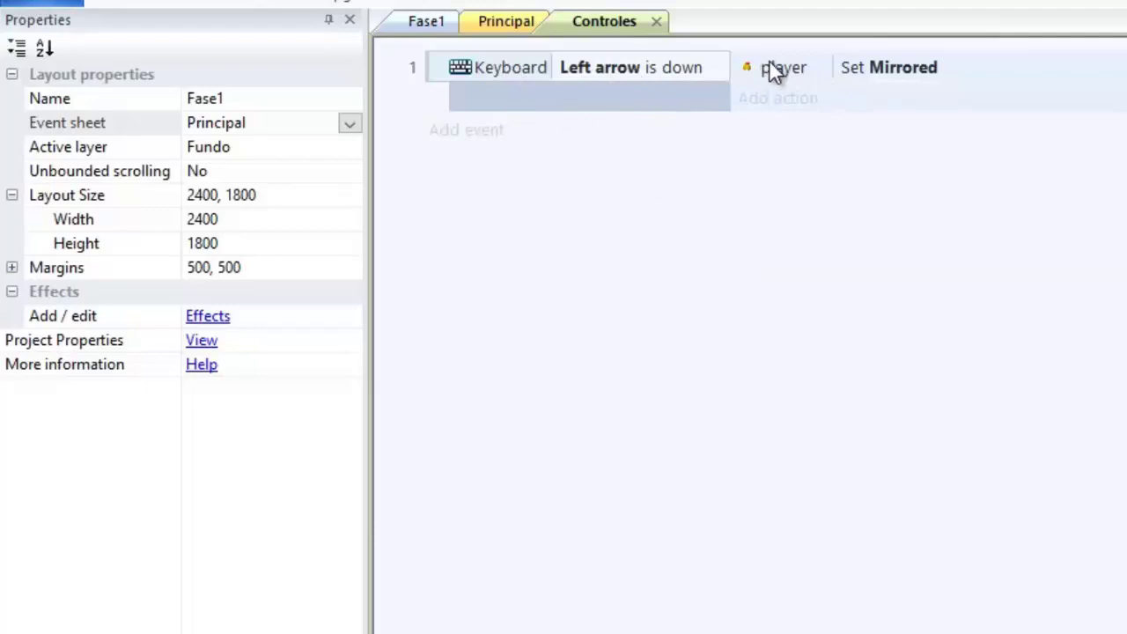
click(891, 71)
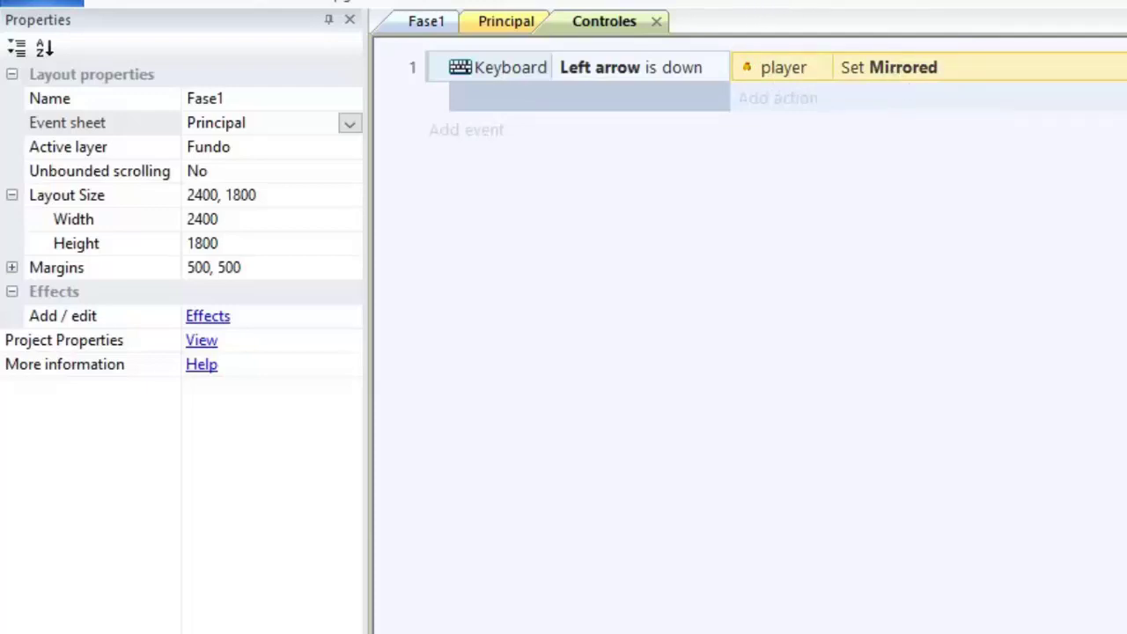
- Run the Fase1 layout and test the player's mirroring by moving left and right
click(410, 18)
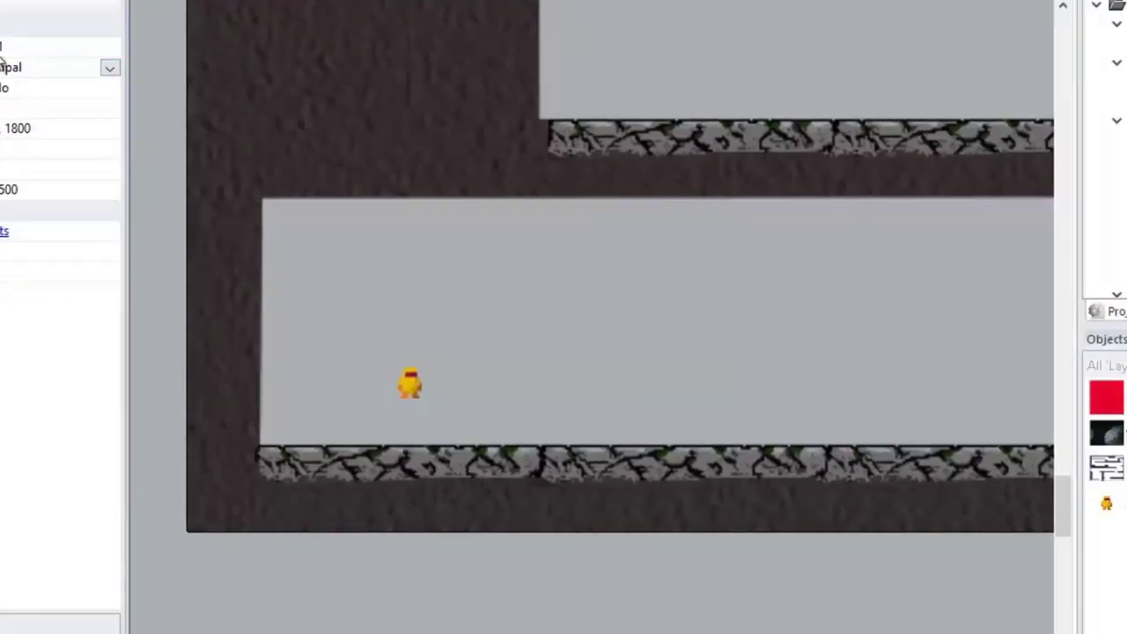
key(F5)
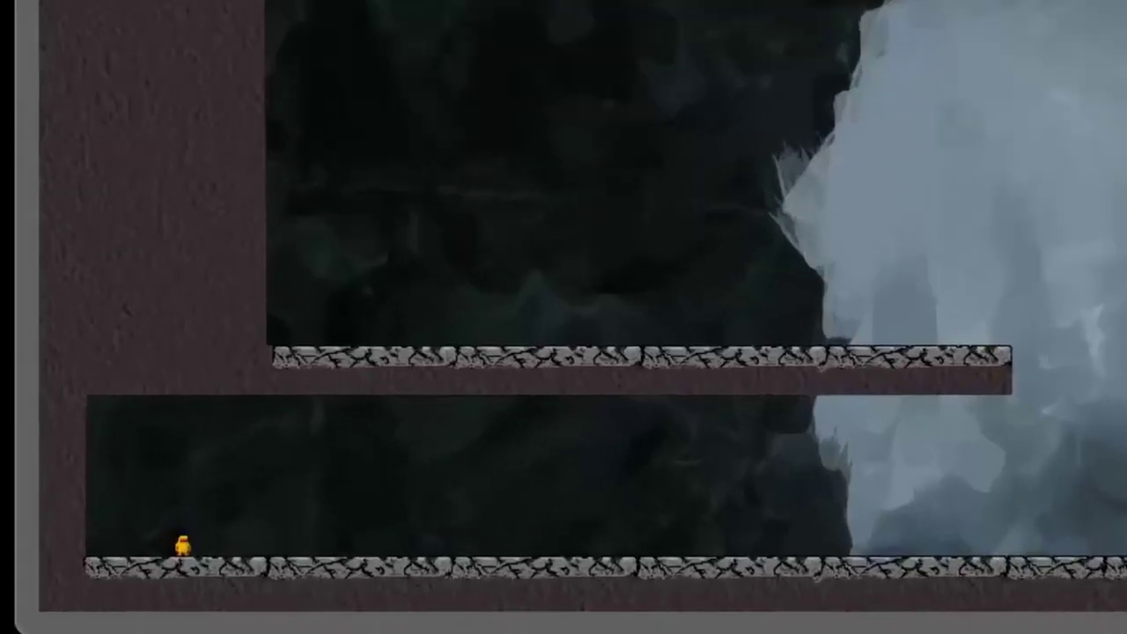
key(Left)
key(Right)
key(Left)
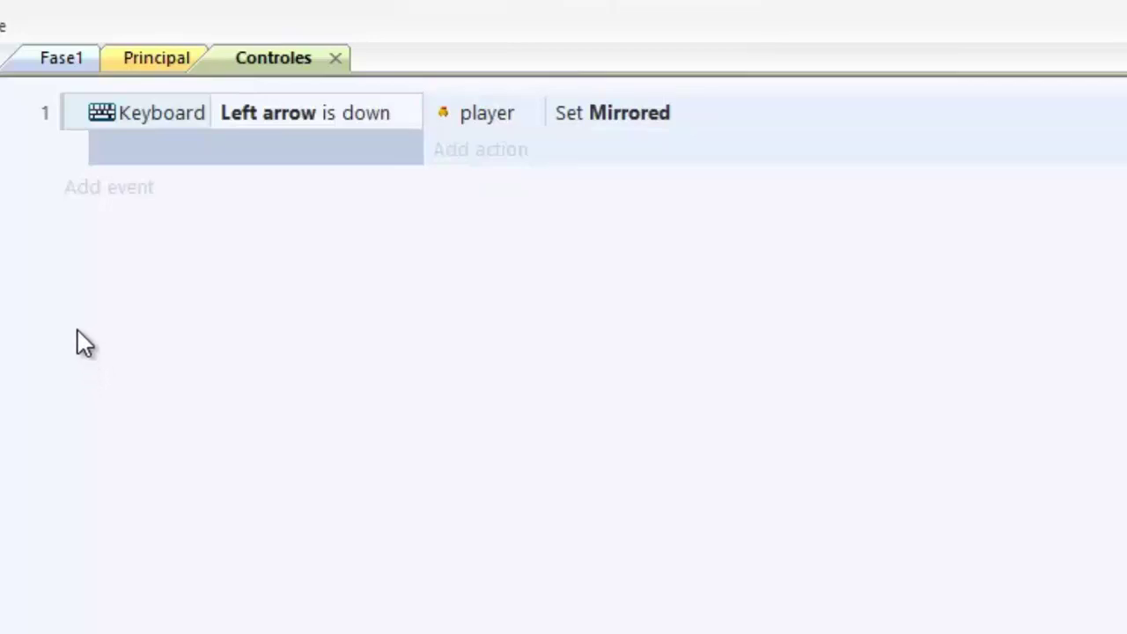
- Duplicate the whole Left arrow event, including its Set Mirrored action, in the Controles sheet
click(72, 113)
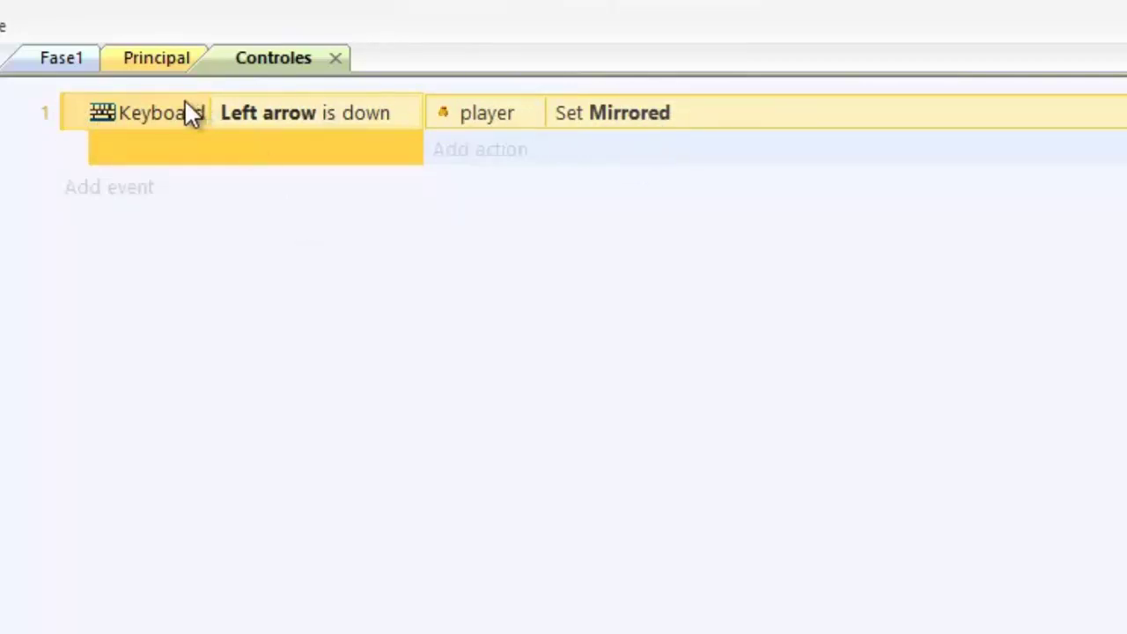
click(162, 114)
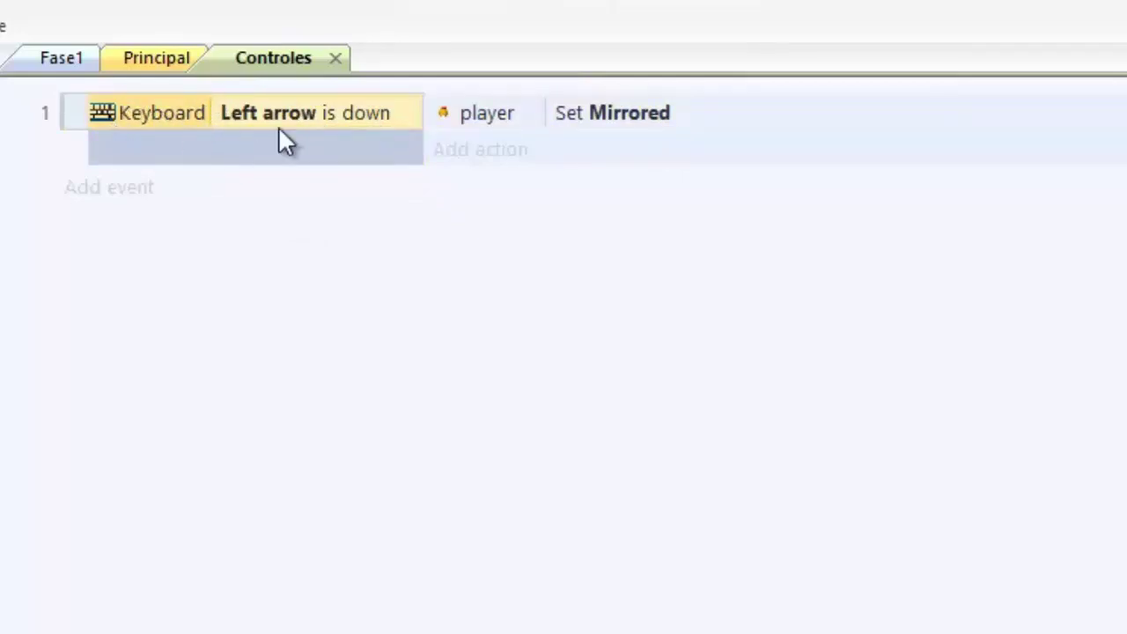
click(597, 122)
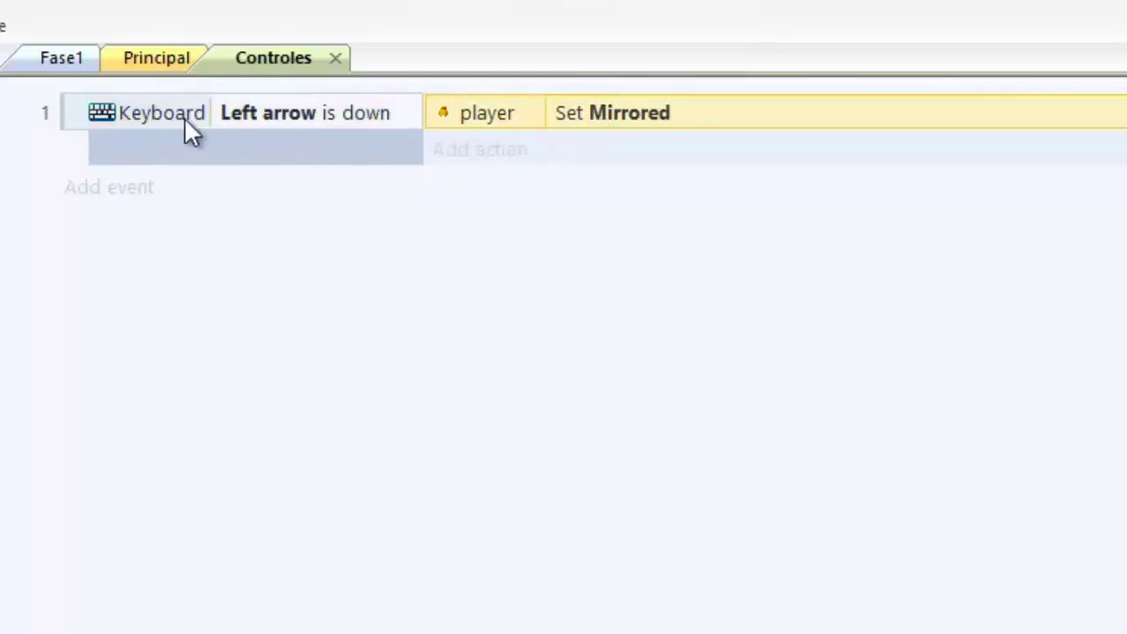
click(73, 119)
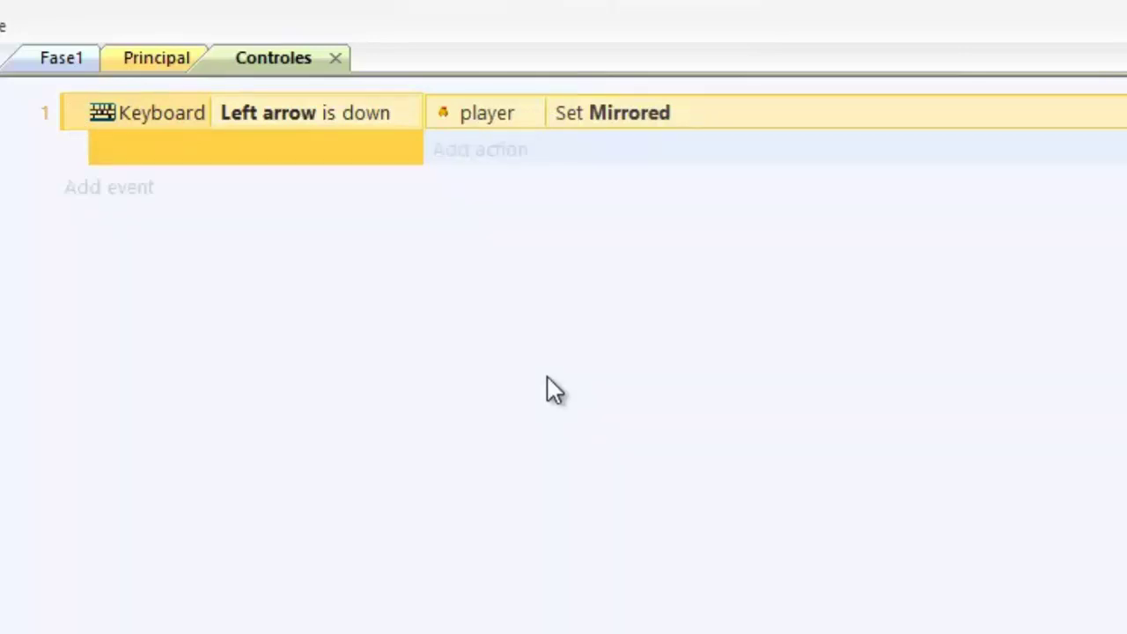
key(ctrl+v)
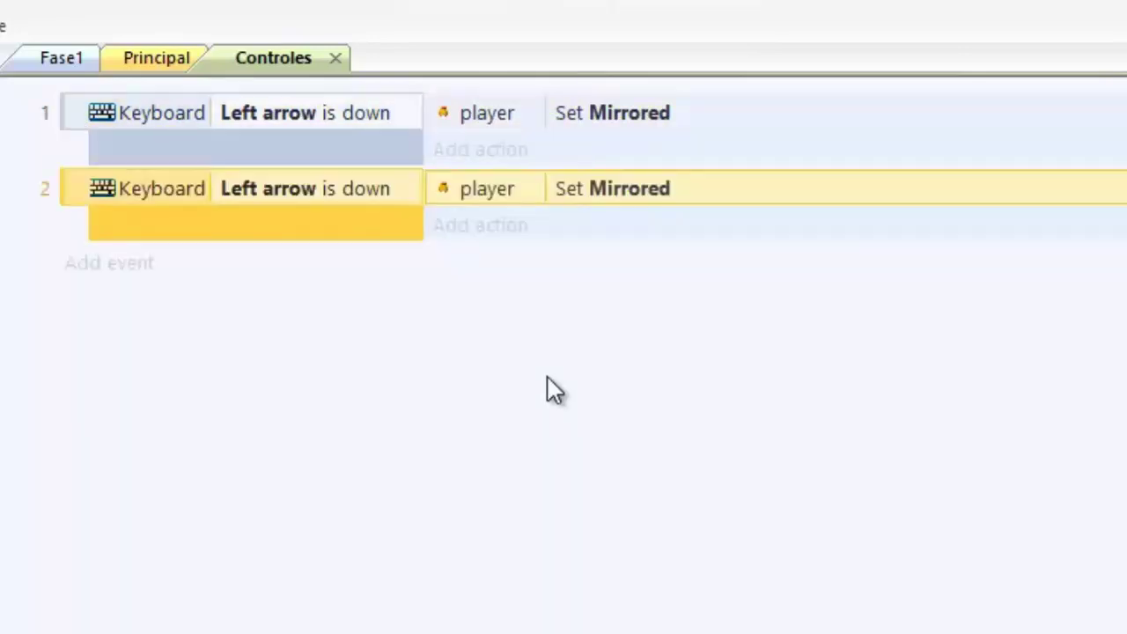